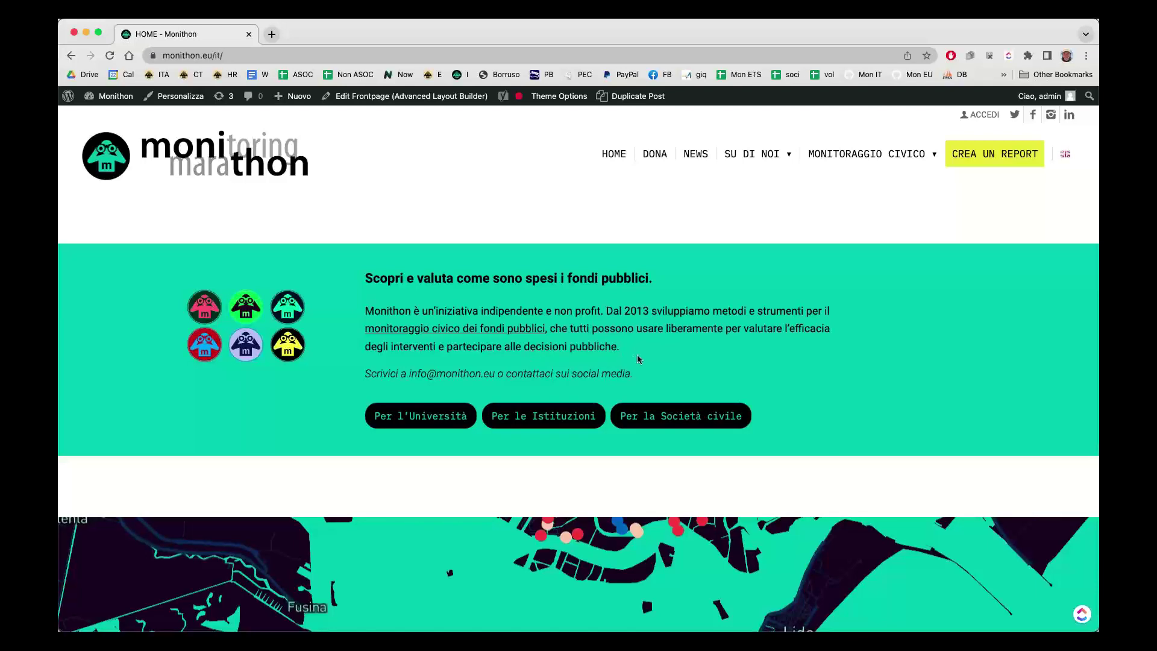
- Open the full-page civic monitoring report finder from the report map on the Monithon home page
scroll(638, 359, down, 1)
scroll(638, 360, down, 20)
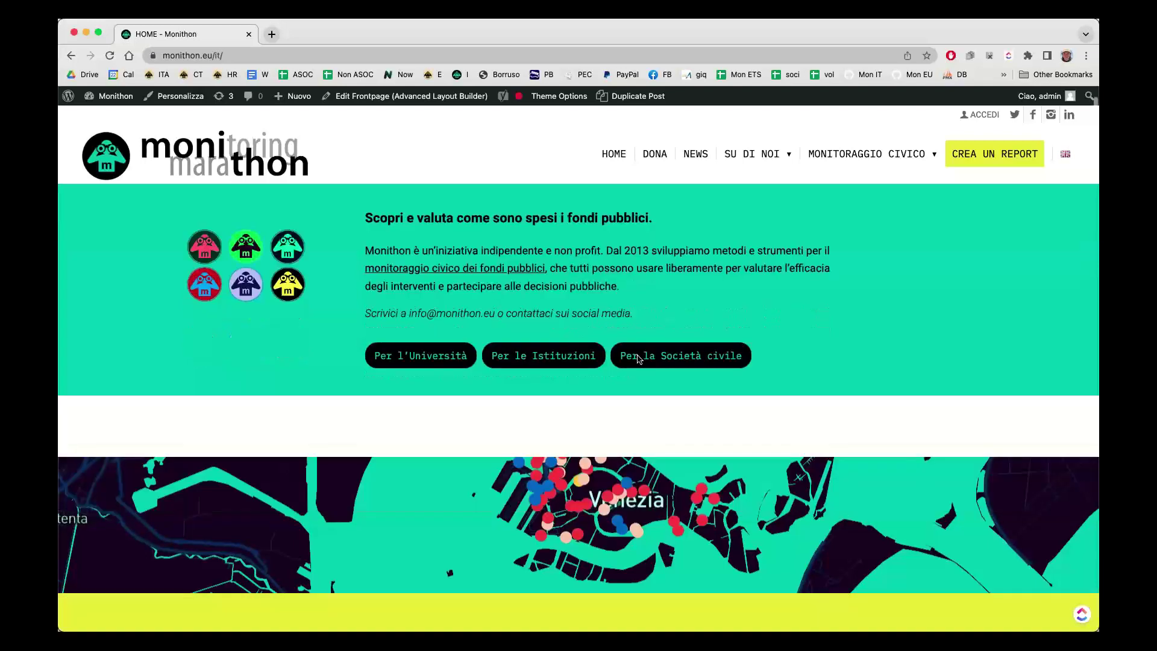
scroll(638, 359, down, 5)
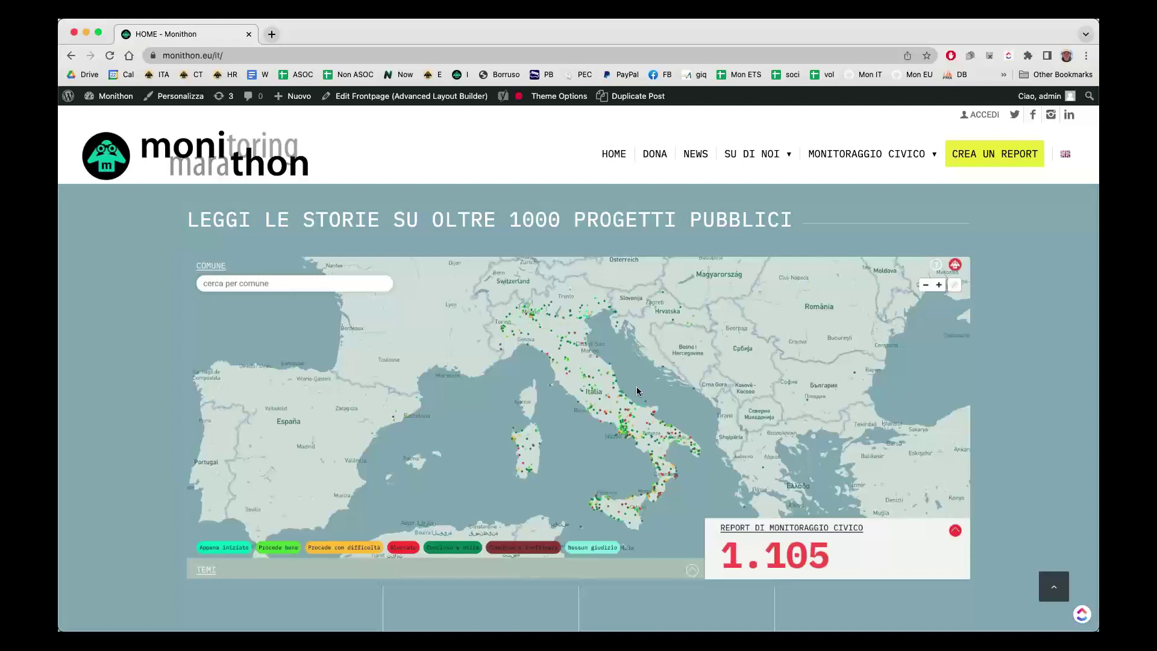
scroll(637, 386, down, 2)
scroll(611, 327, up, 2)
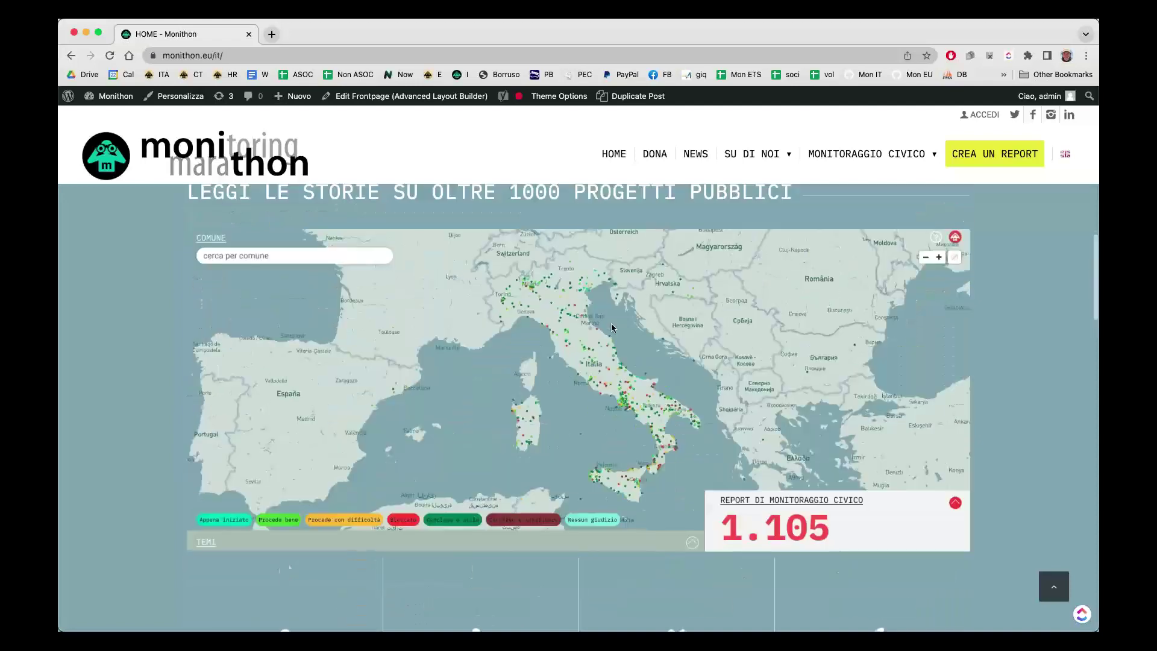
click(614, 384)
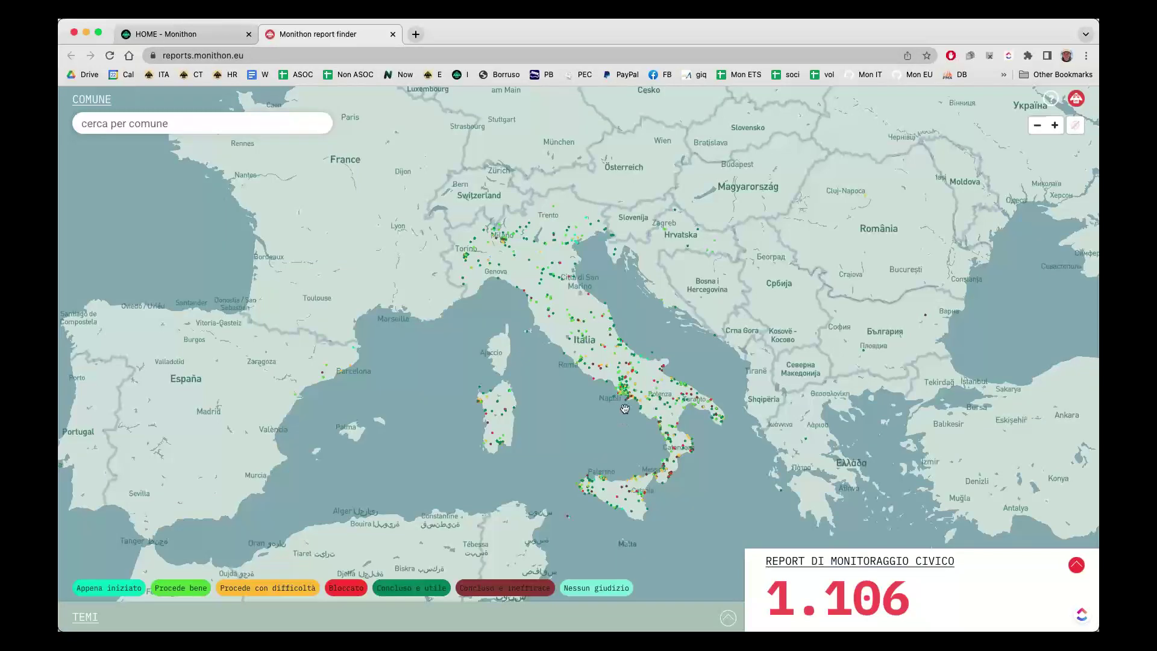
- Examine the monitoring reports mapped around Napoli and Caserta in the report finder
scroll(631, 390, up, 6)
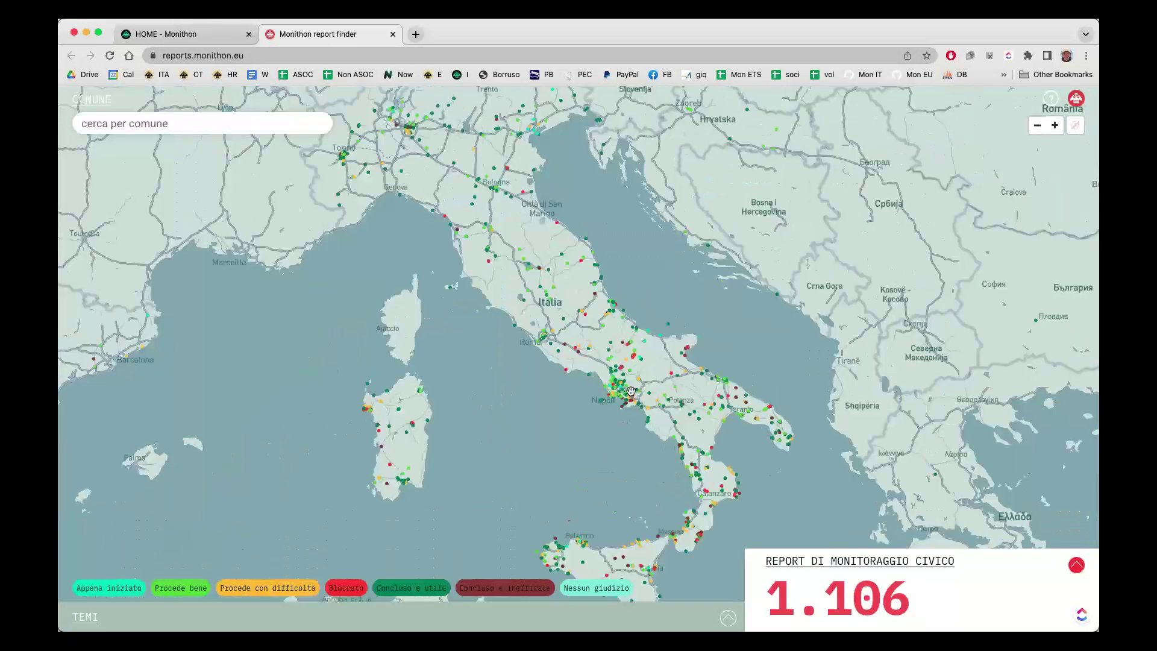
scroll(608, 386, up, 2)
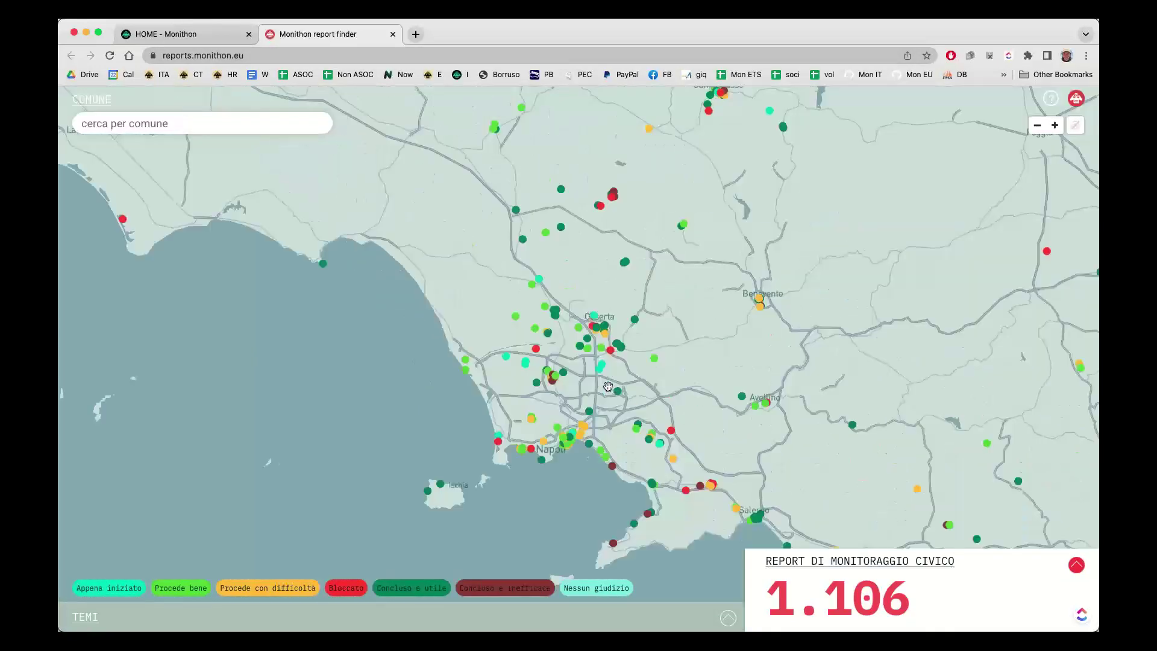
scroll(608, 387, up, 2)
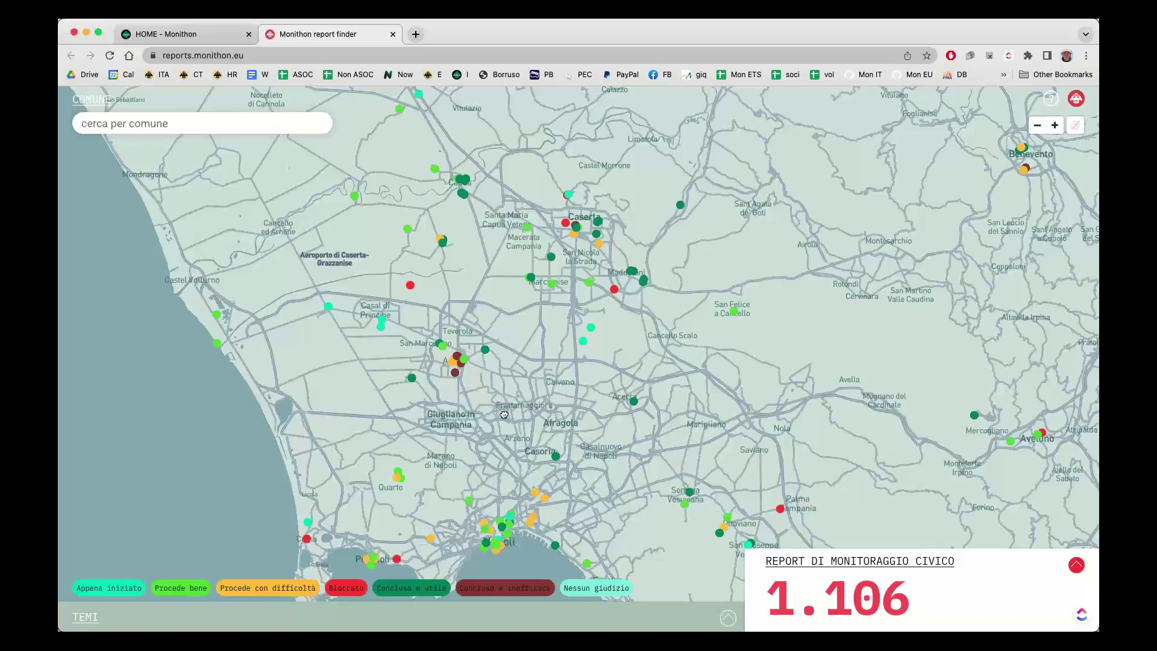
drag(504, 414, 543, 311)
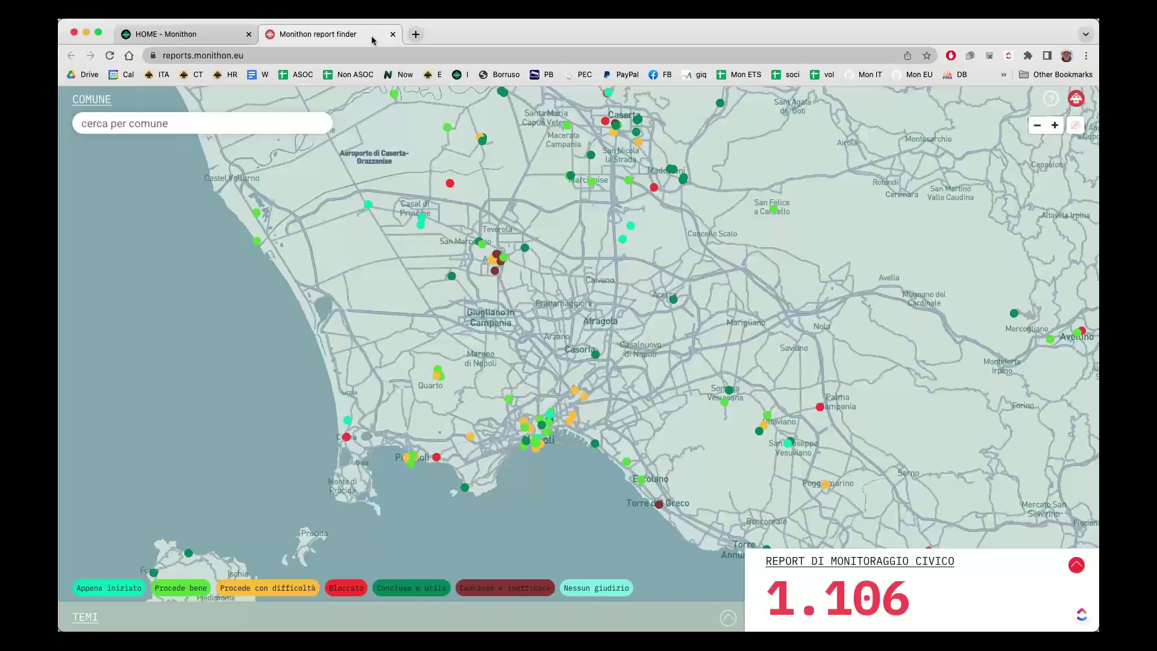
- Return to the Monithon home page and log in to the platform with the saved account credentials
click(222, 36)
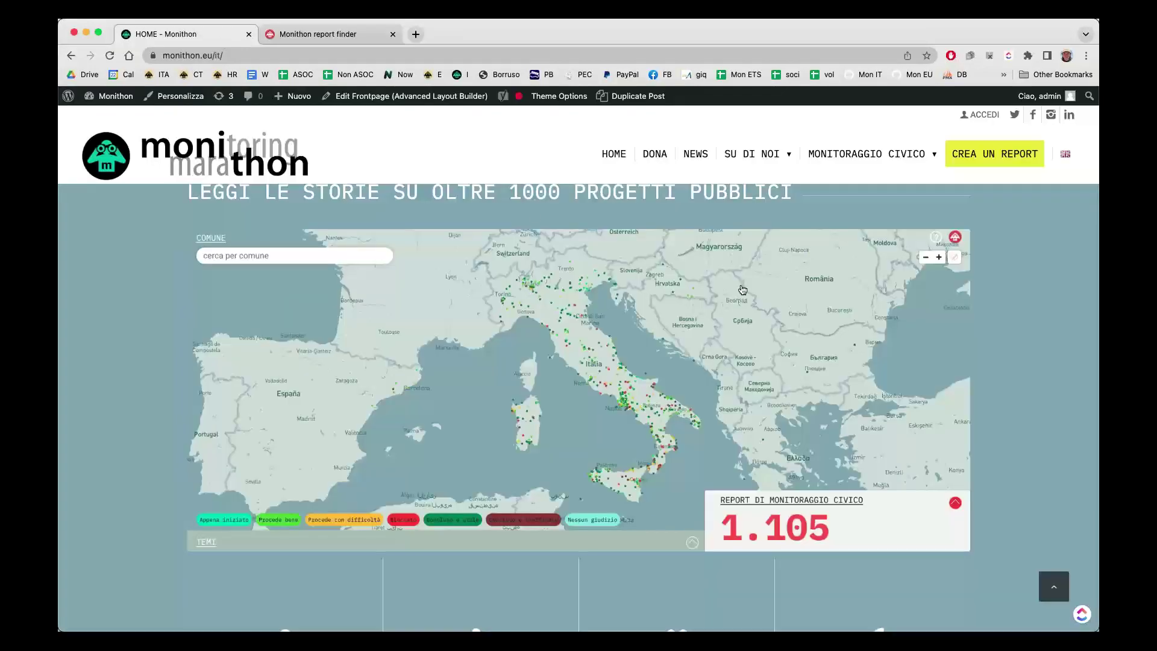
scroll(1016, 289, up, 1)
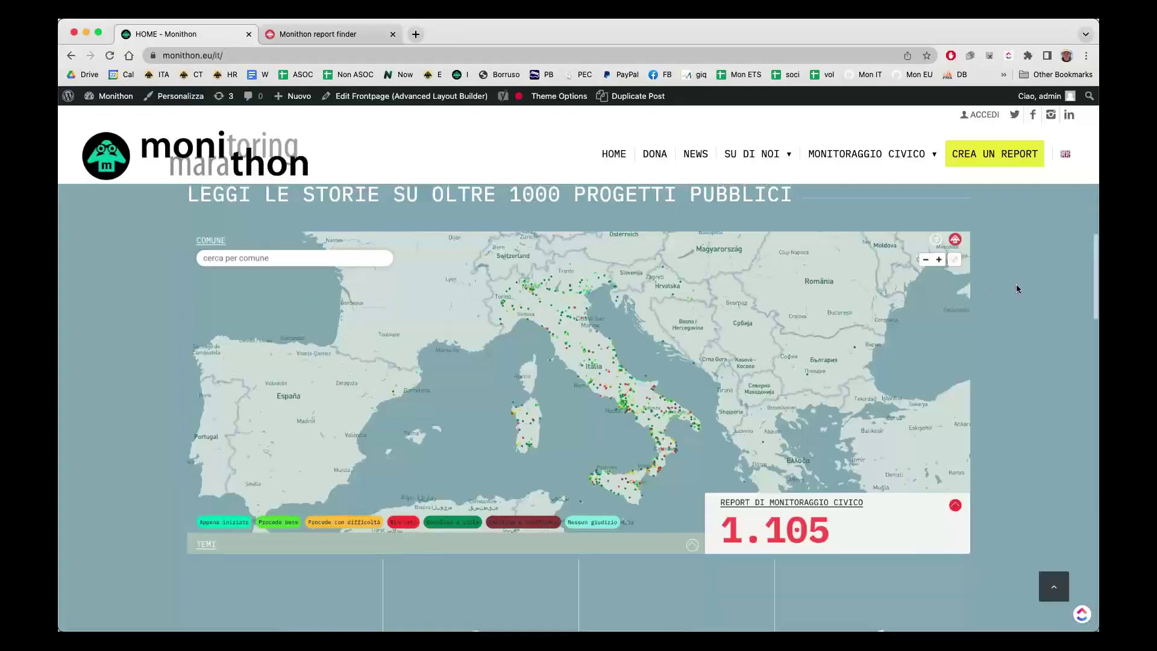
scroll(1016, 289, up, 15)
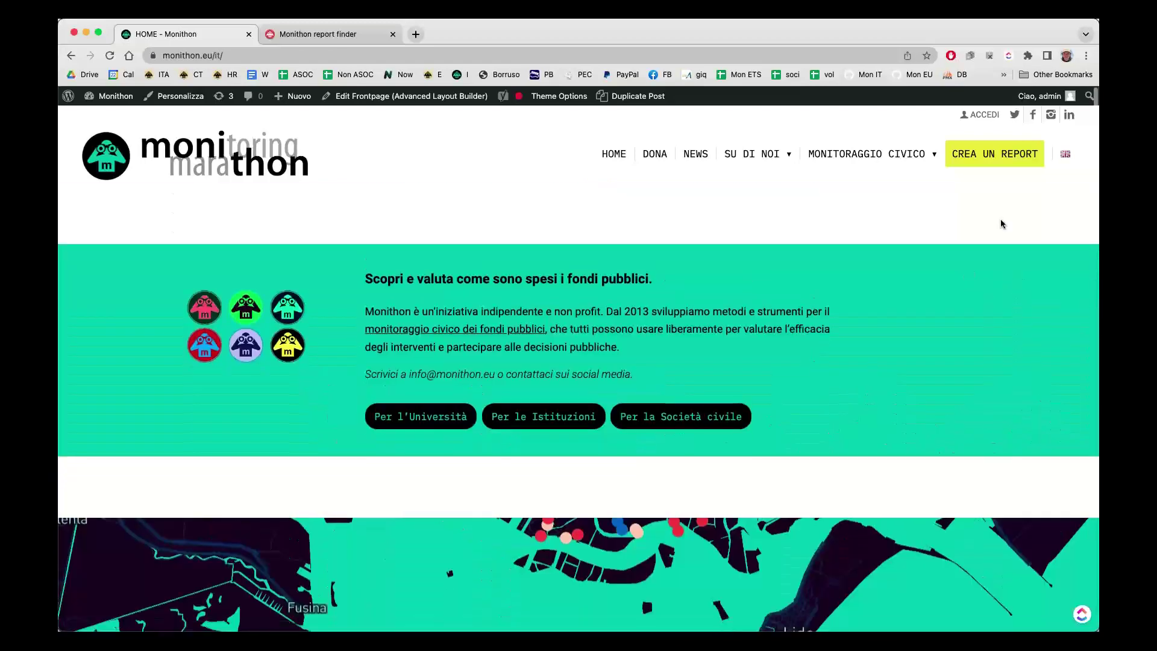
click(981, 115)
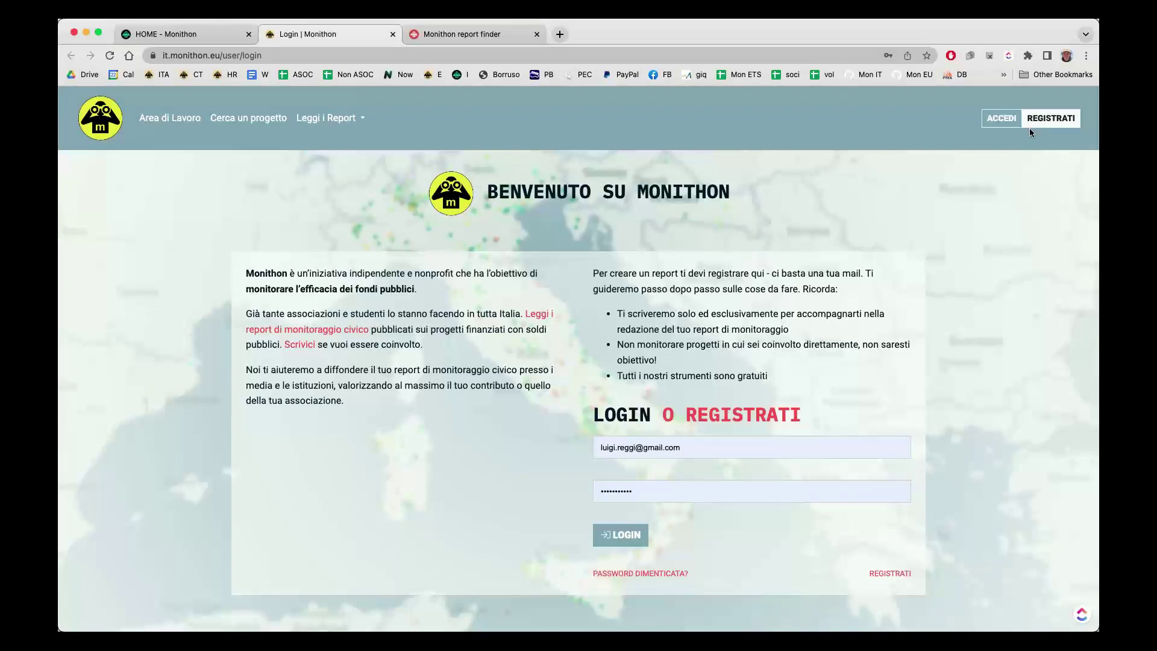
key(Return)
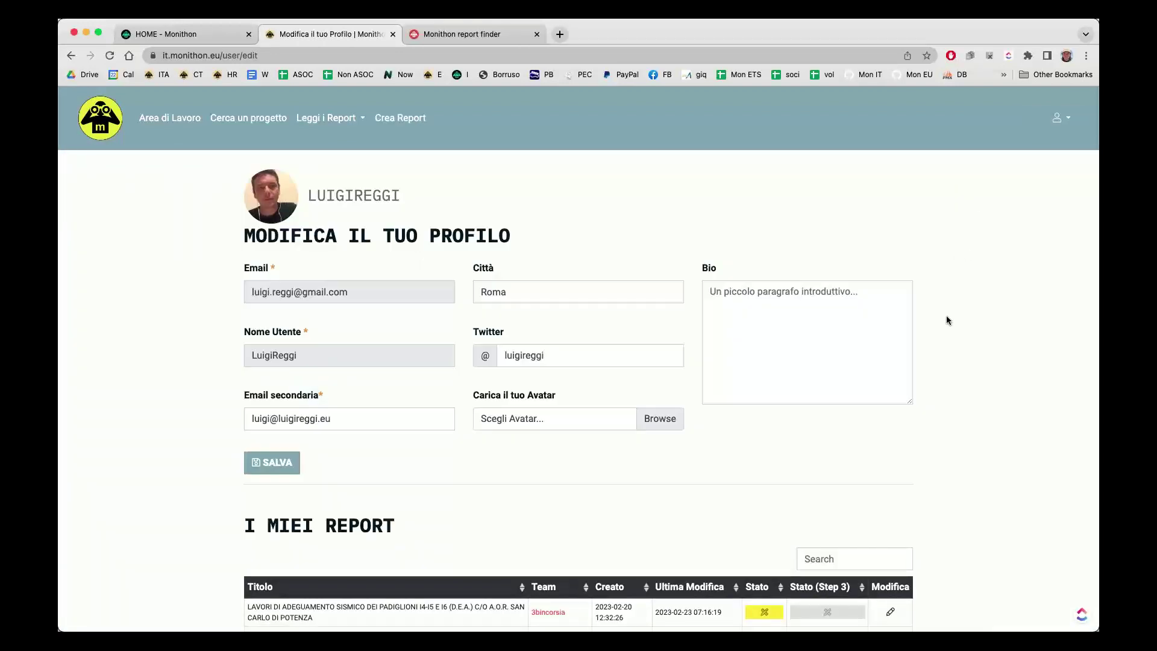
- Look over the editable profile fields, including the bio and avatar, on the account page
scroll(947, 316, down, 1)
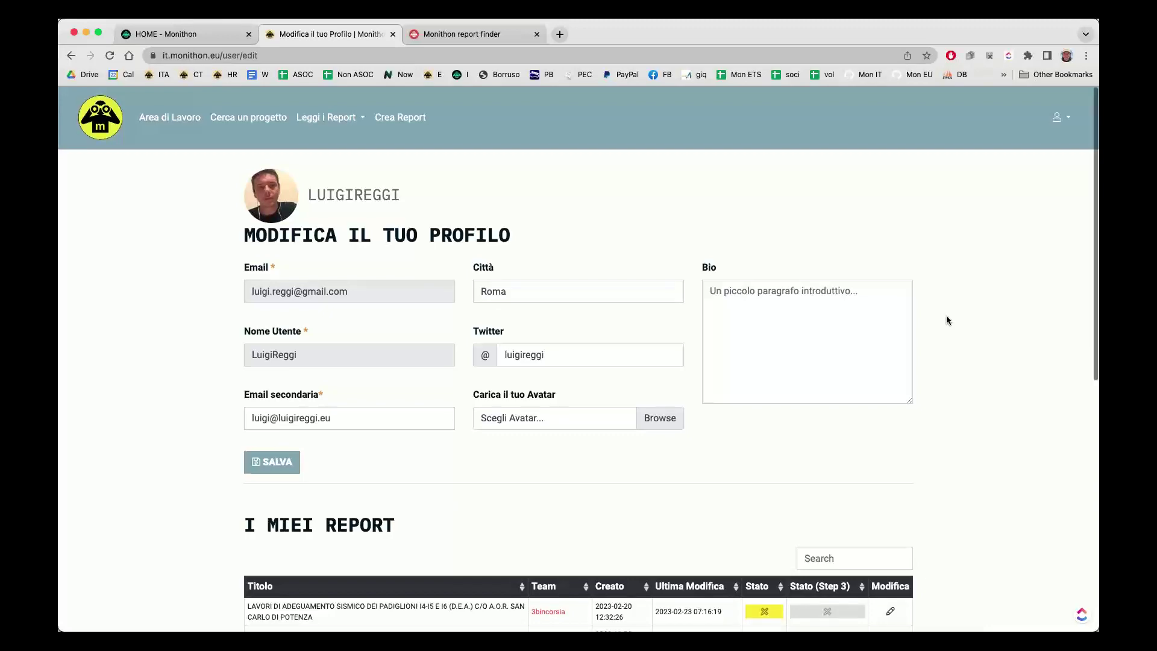
scroll(947, 317, down, 5)
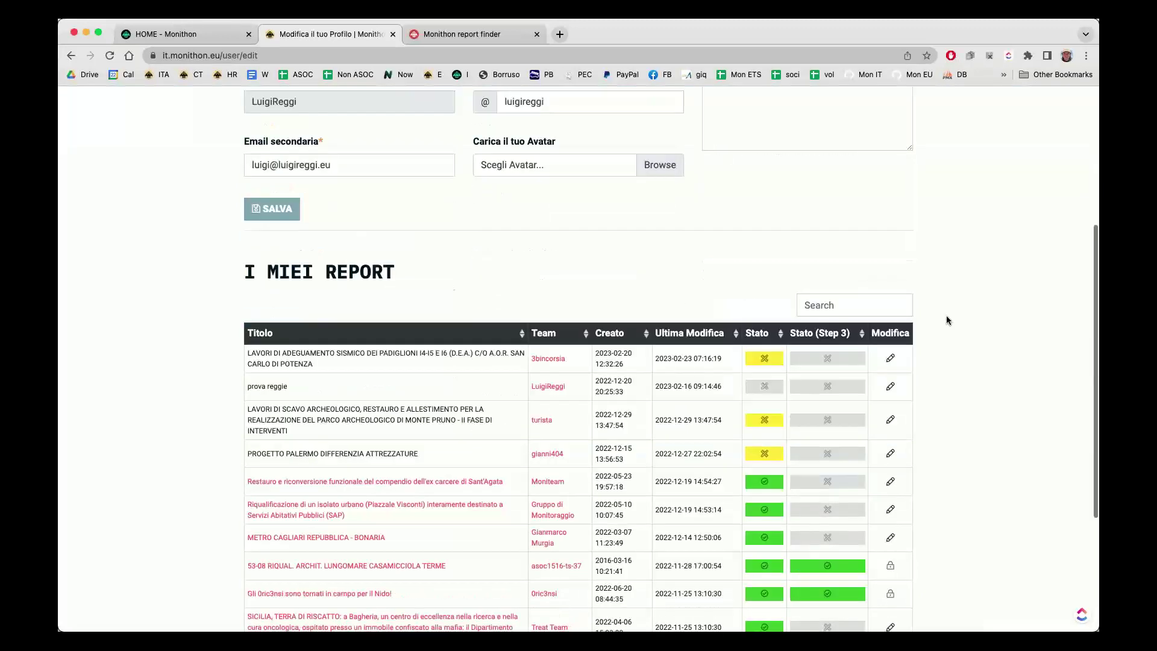
scroll(947, 317, up, 5)
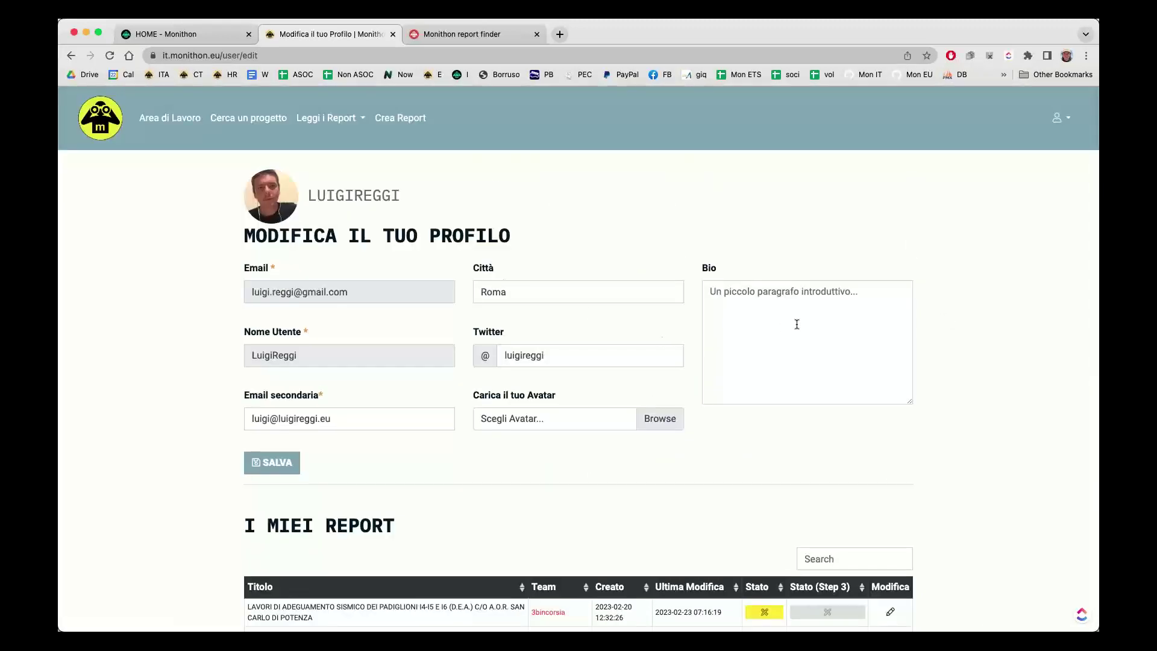
click(825, 305)
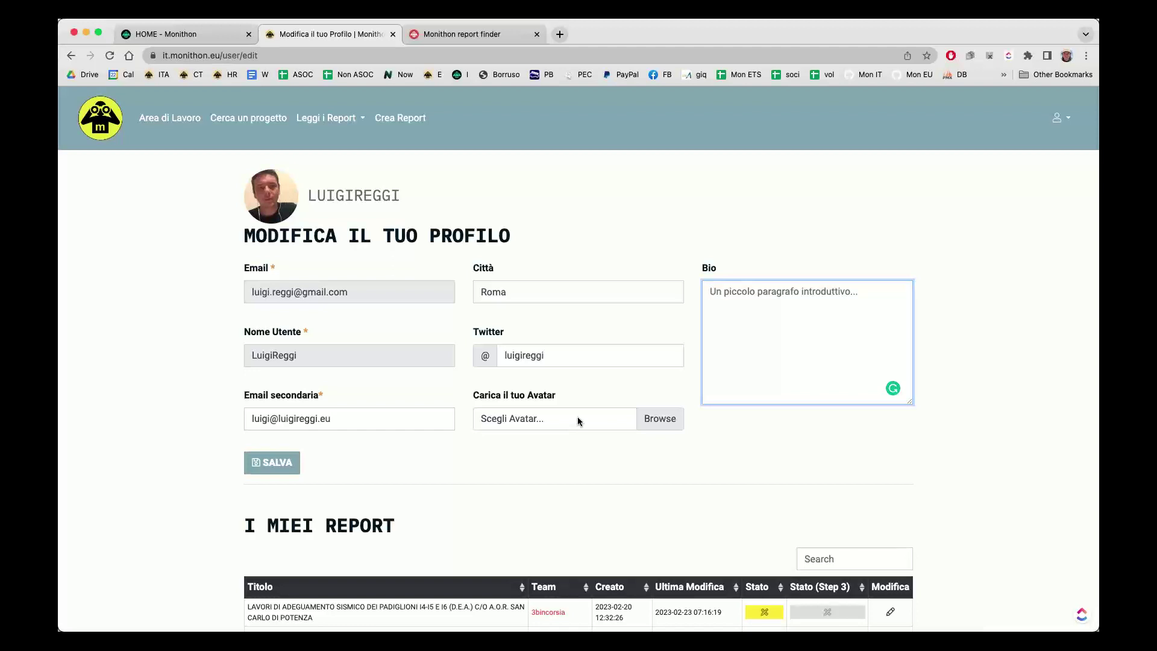
scroll(578, 417, down, 2)
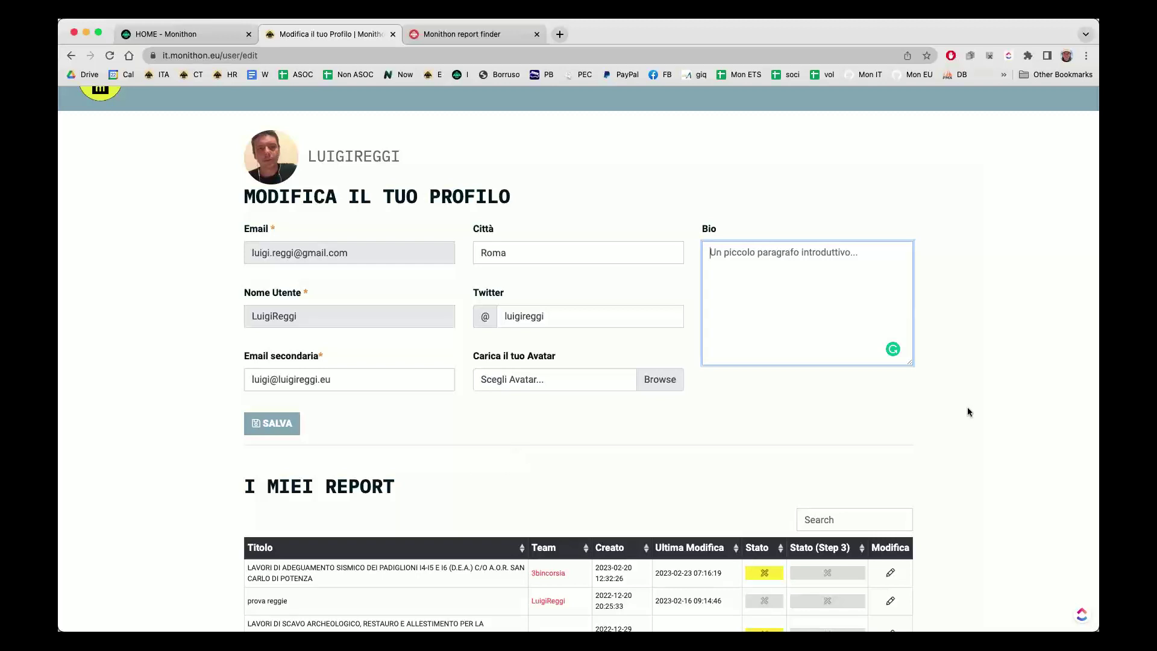
scroll(968, 411, up, 1)
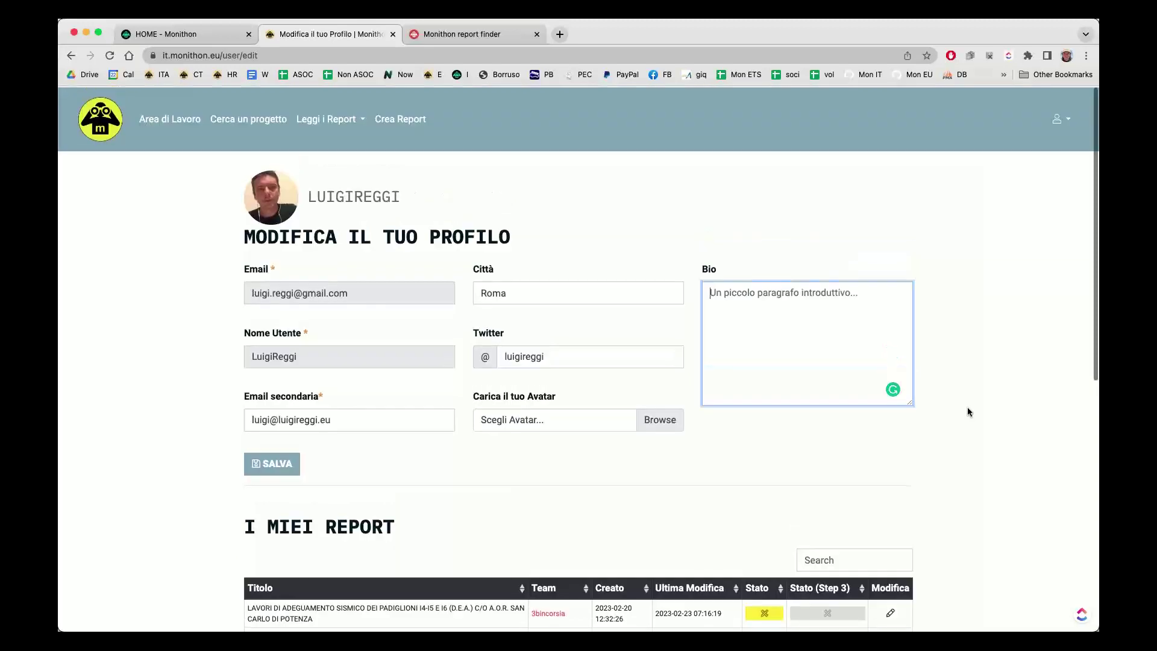
- Check the publication status indicators of the reports listed under I miei report
scroll(969, 411, down, 3)
scroll(967, 407, down, 5)
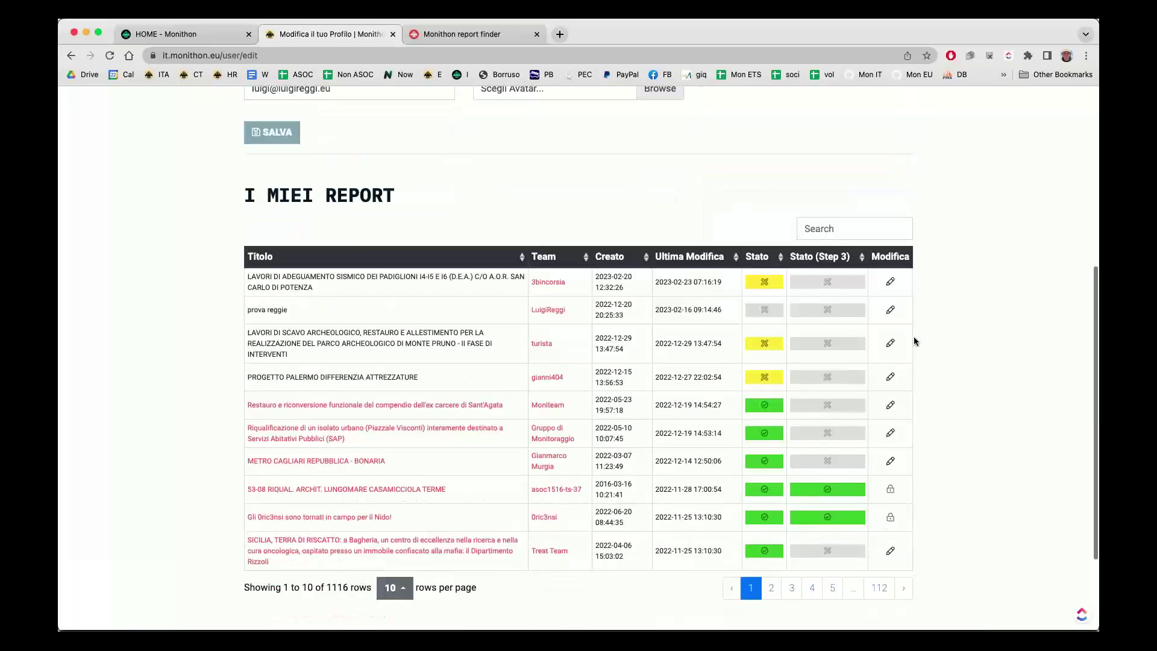
mouse_move(771, 284)
mouse_move(771, 404)
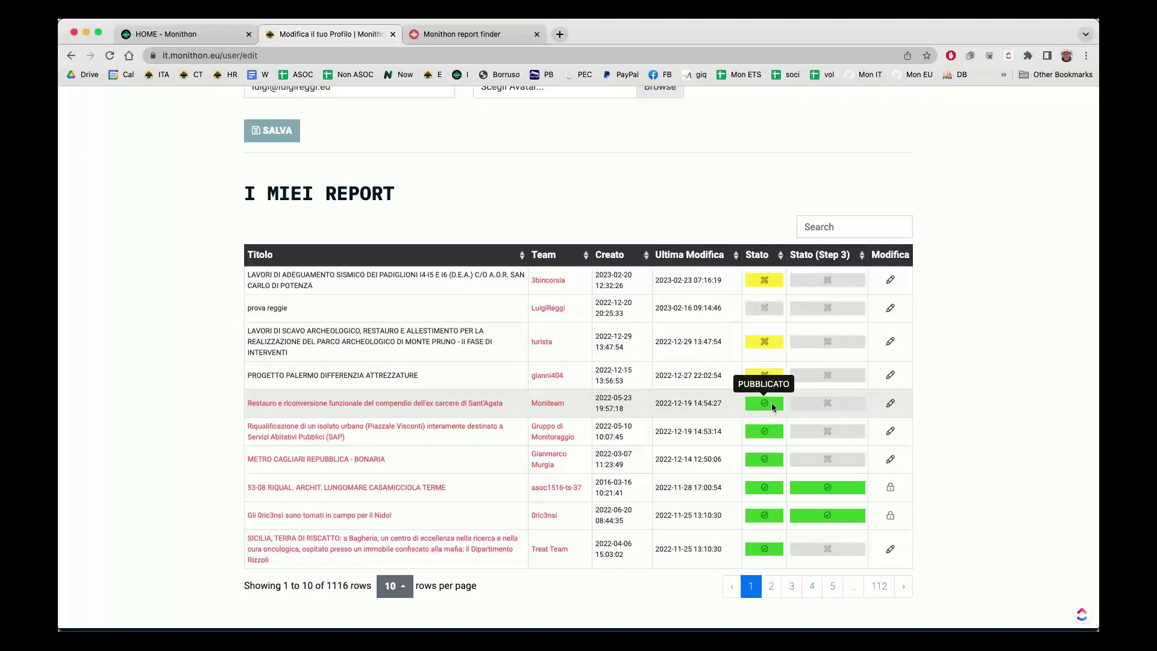
mouse_move(770, 316)
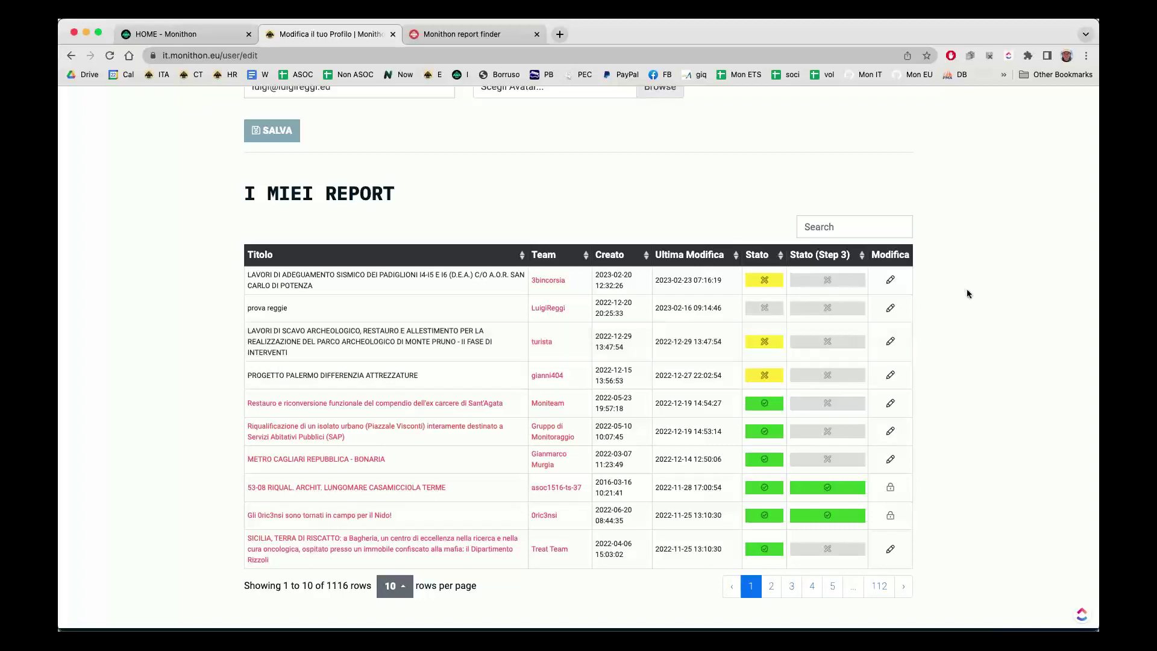
scroll(967, 289, up, 1)
scroll(967, 292, up, 5)
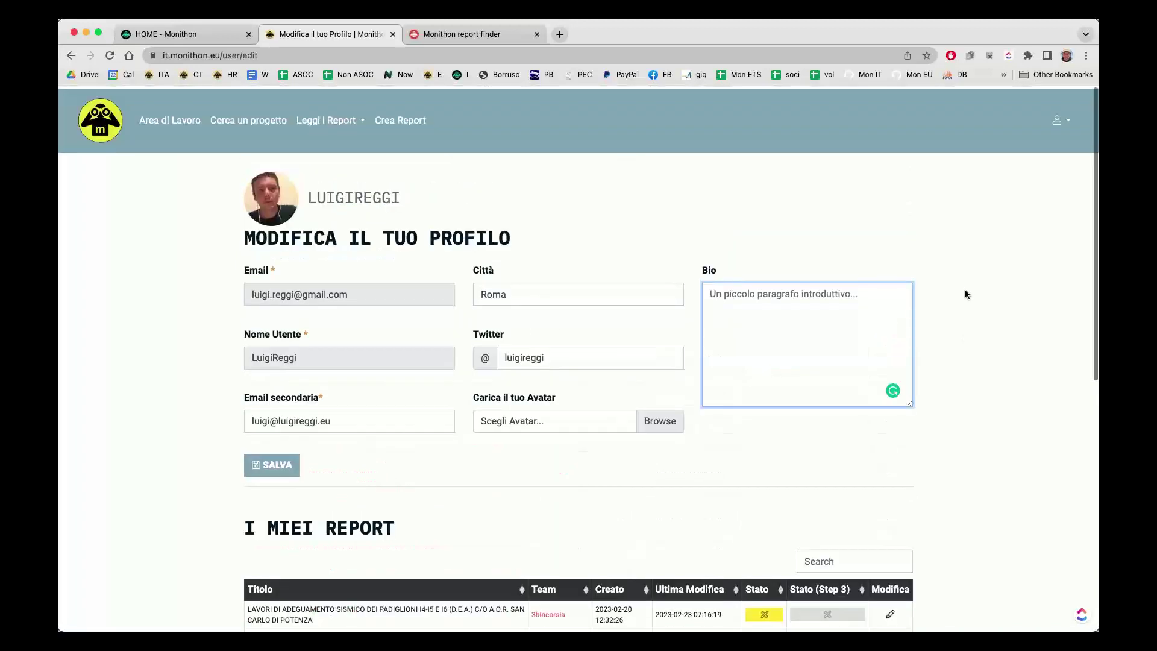
- Start a new monitoring report, dismiss the welcome message and review the basic information fields of Step 1: Desk Analysis
click(408, 124)
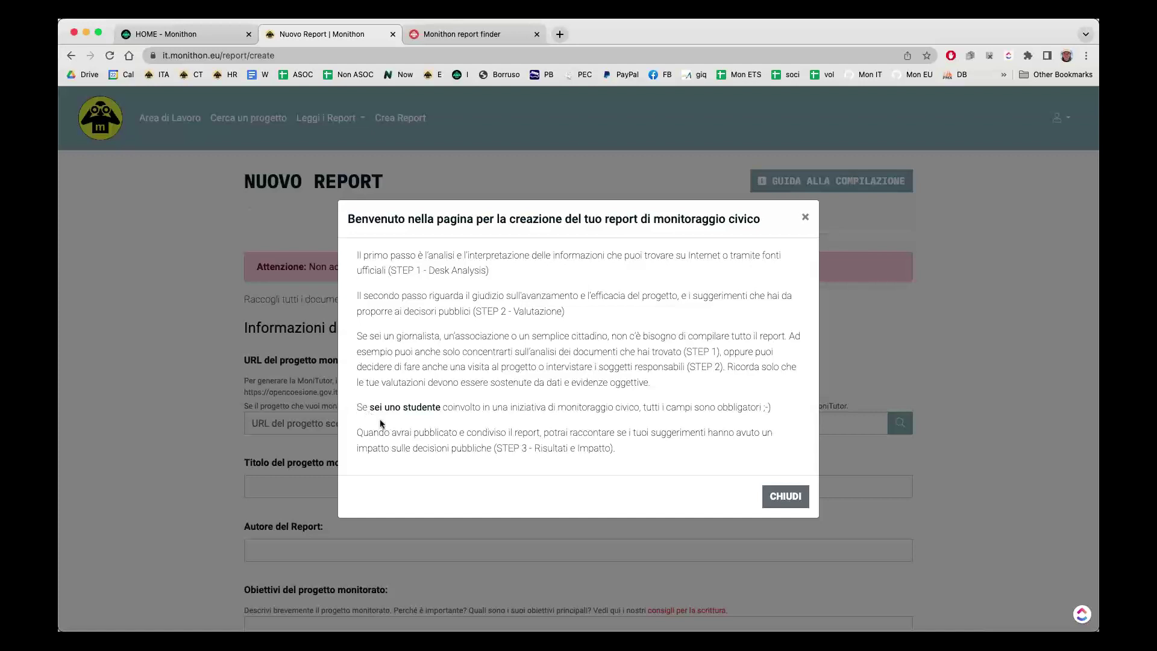
click(779, 497)
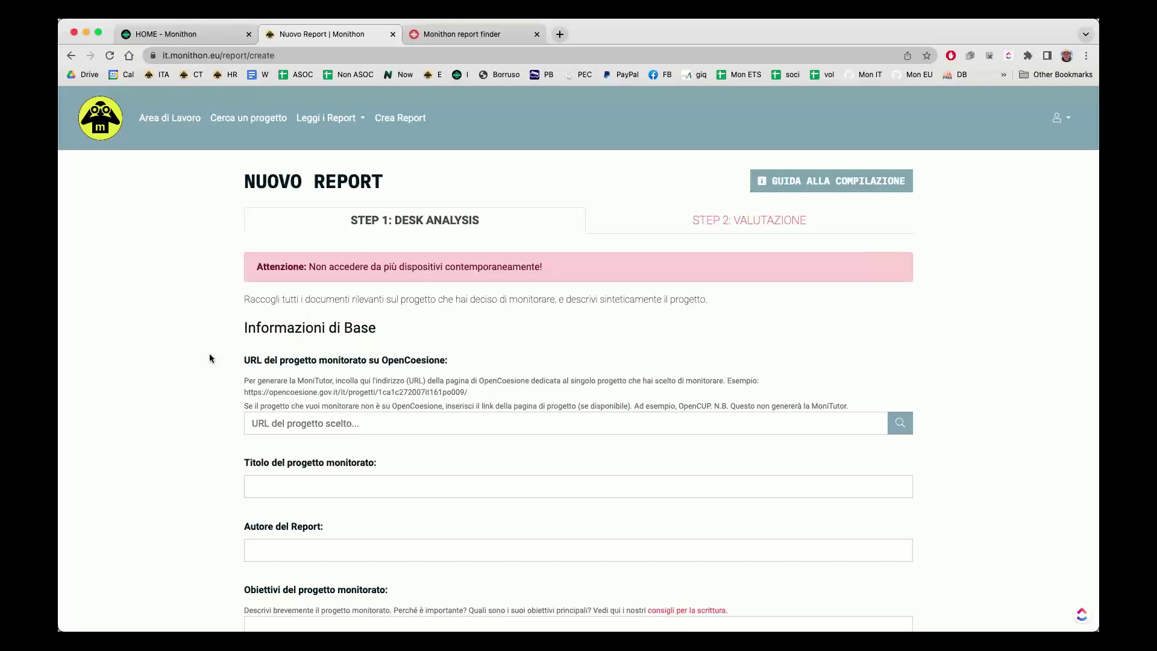
scroll(209, 358, down, 3)
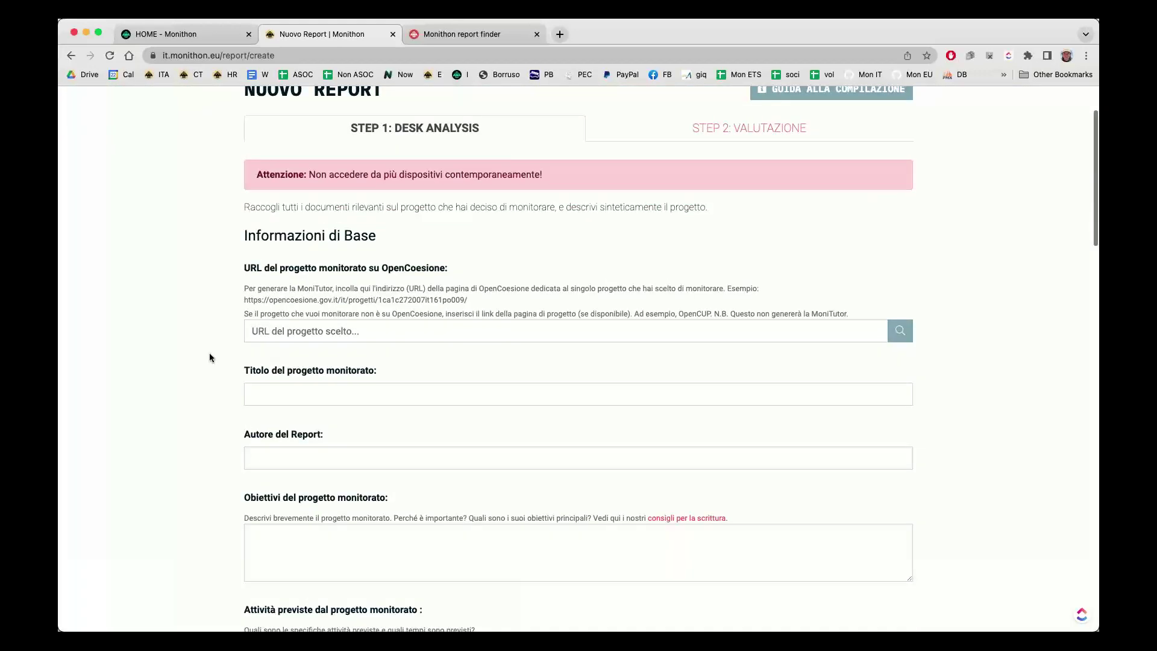
scroll(209, 358, down, 3)
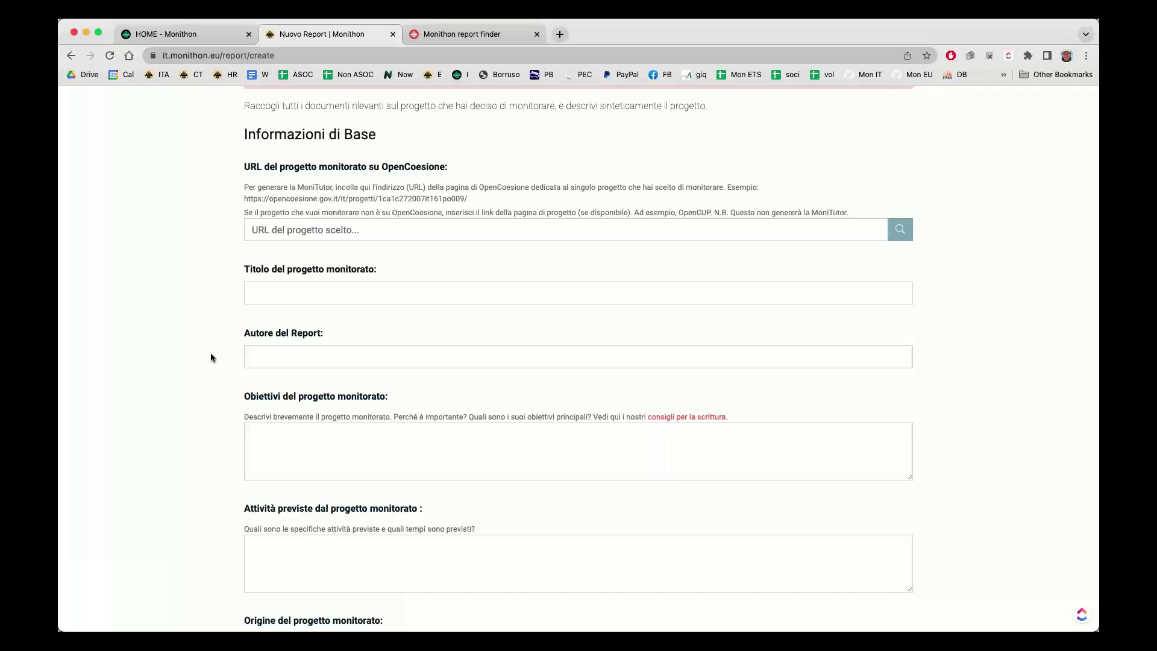
scroll(211, 357, down, 2)
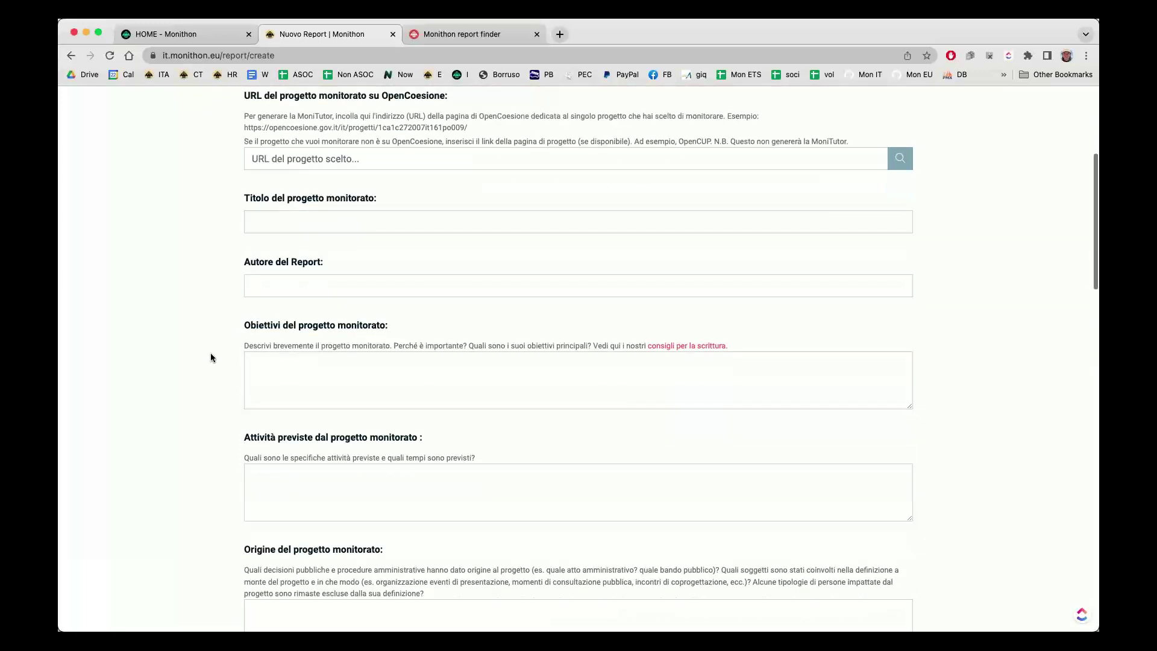
scroll(211, 357, down, 2)
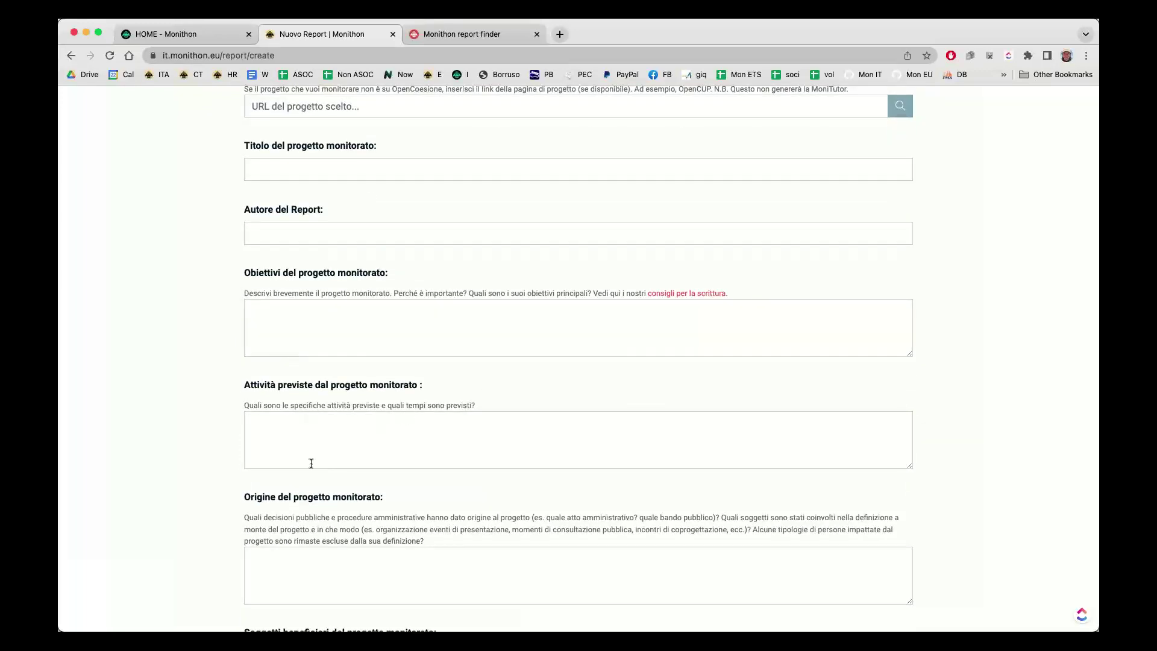
scroll(304, 491, down, 5)
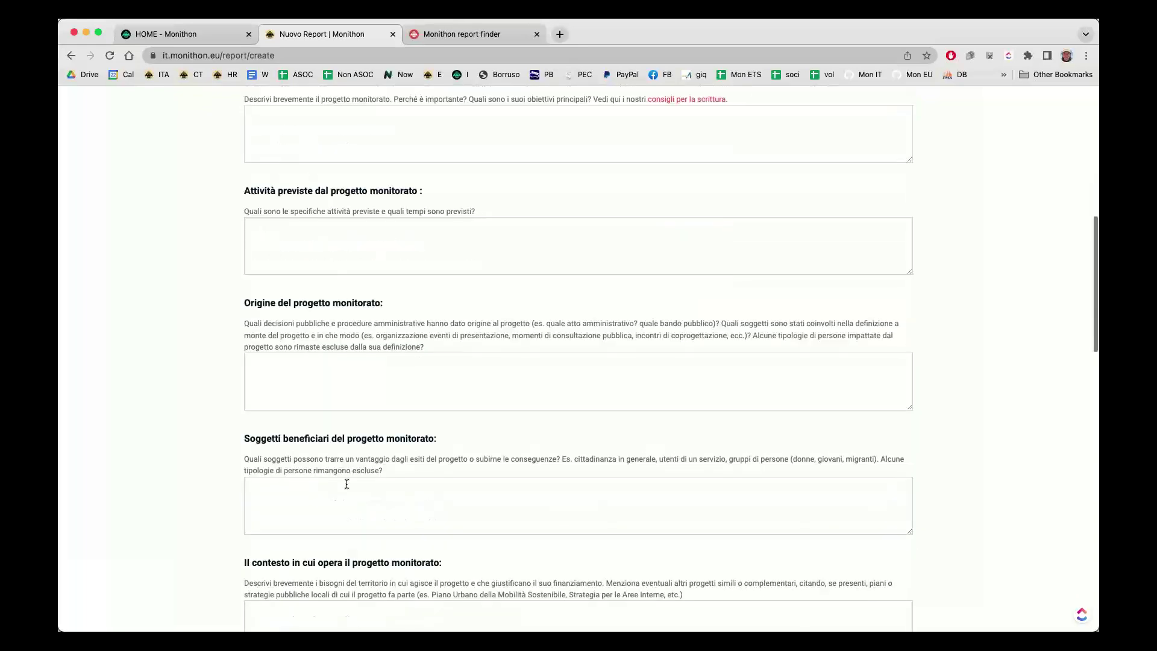
scroll(347, 483, up, 10)
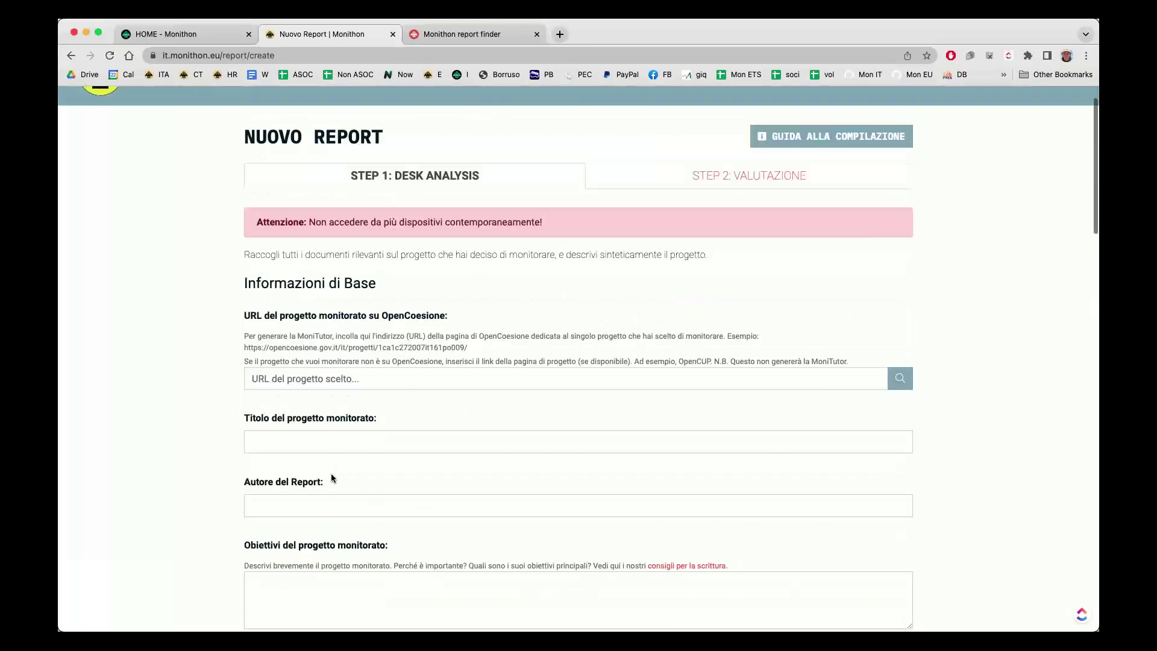
scroll(331, 478, up, 2)
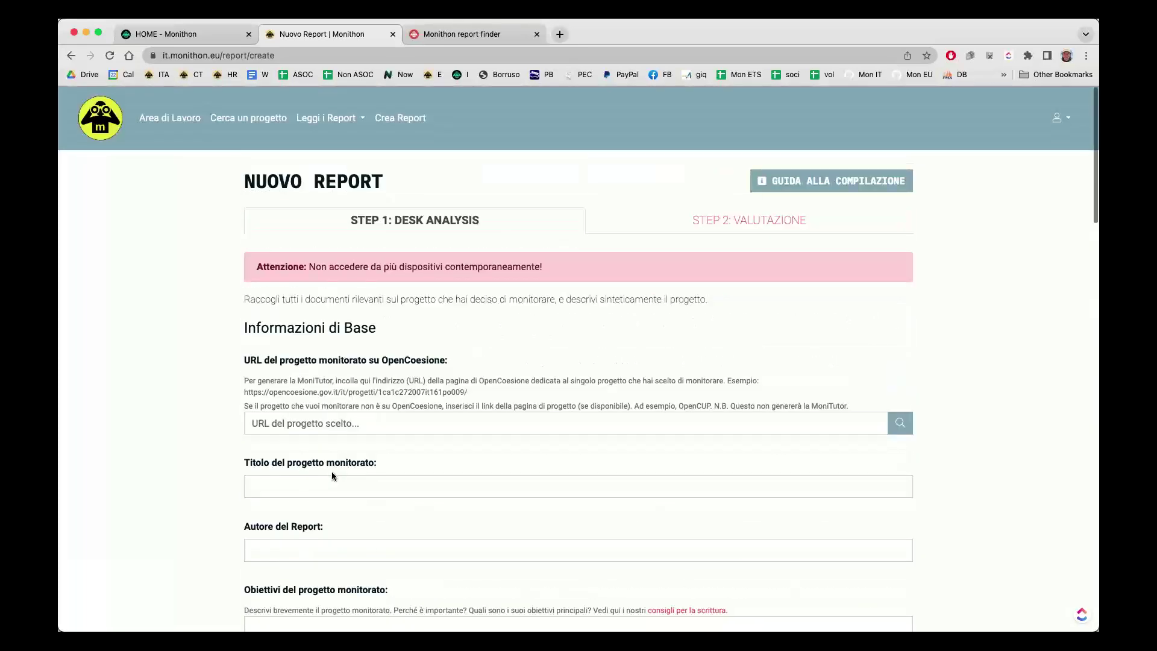
- Open opencoesione.gov.it in a new browser tab to find the URL for the report's monitored project field
click(340, 425)
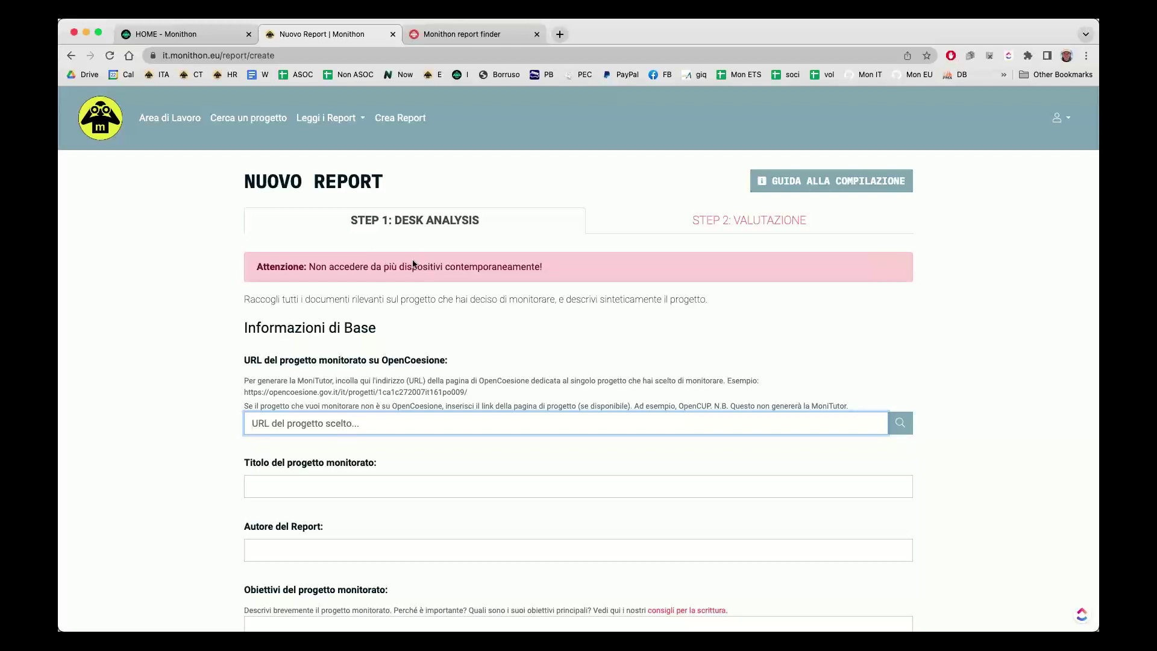
click(560, 35)
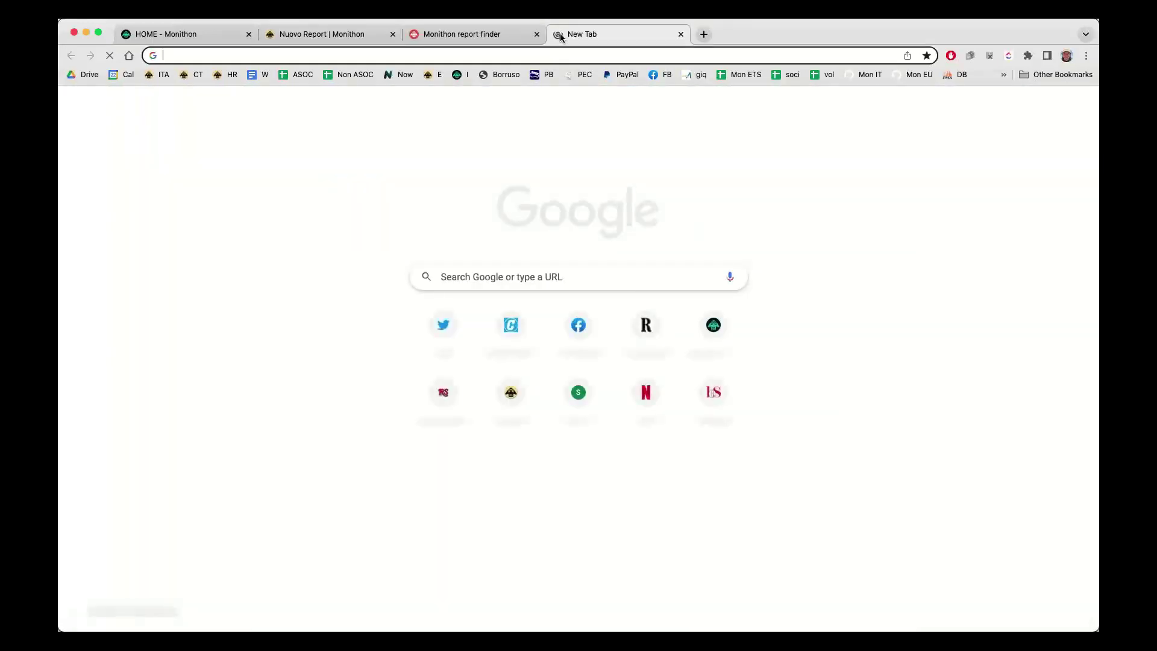
text(opencoesione.gov.it)
key(Return)
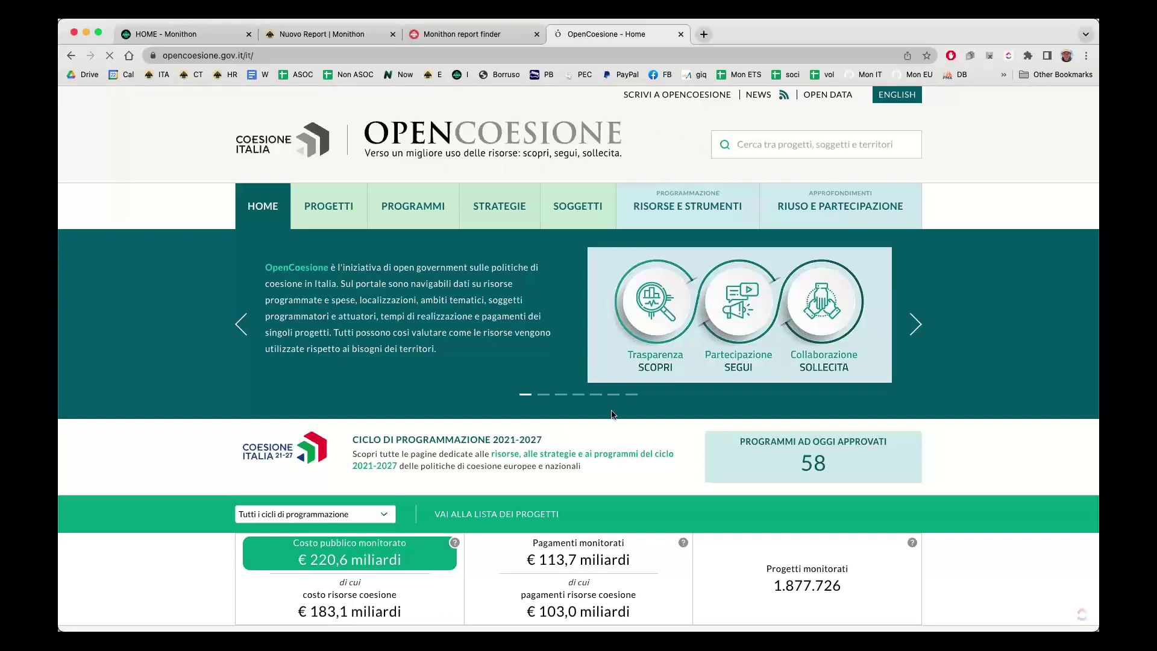
- Open the list of projects under the Istruzione e formazione theme on OpenCoesione
scroll(613, 414, down, 3)
scroll(587, 458, down, 3)
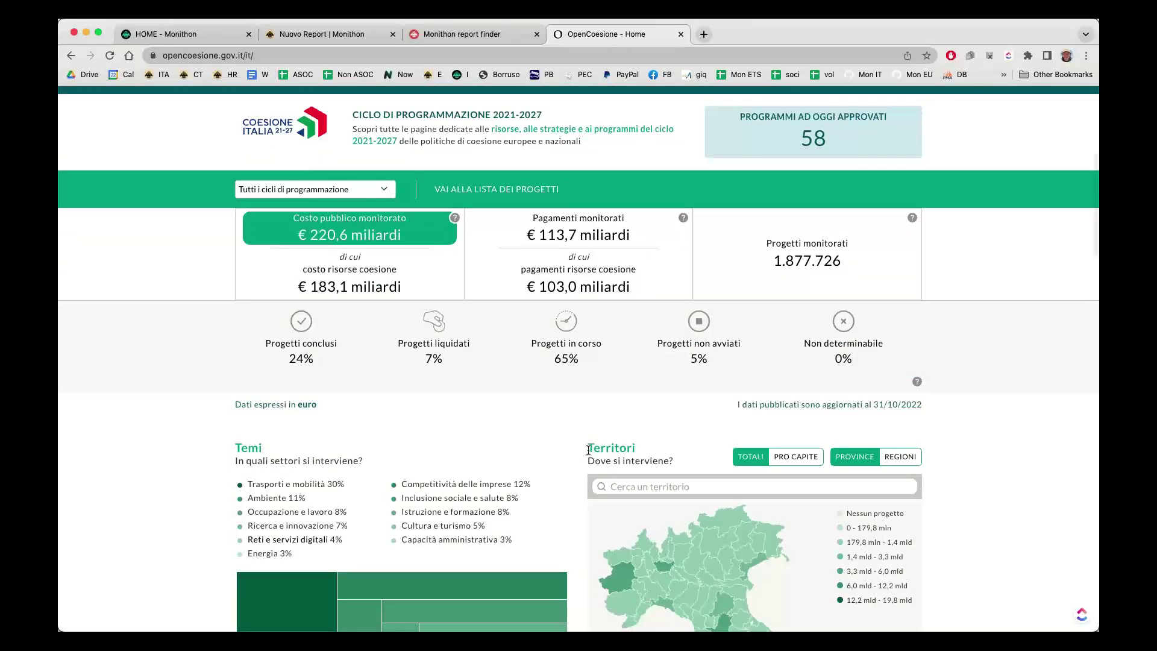
scroll(589, 456, up, 4)
scroll(588, 452, up, 2)
scroll(583, 446, down, 8)
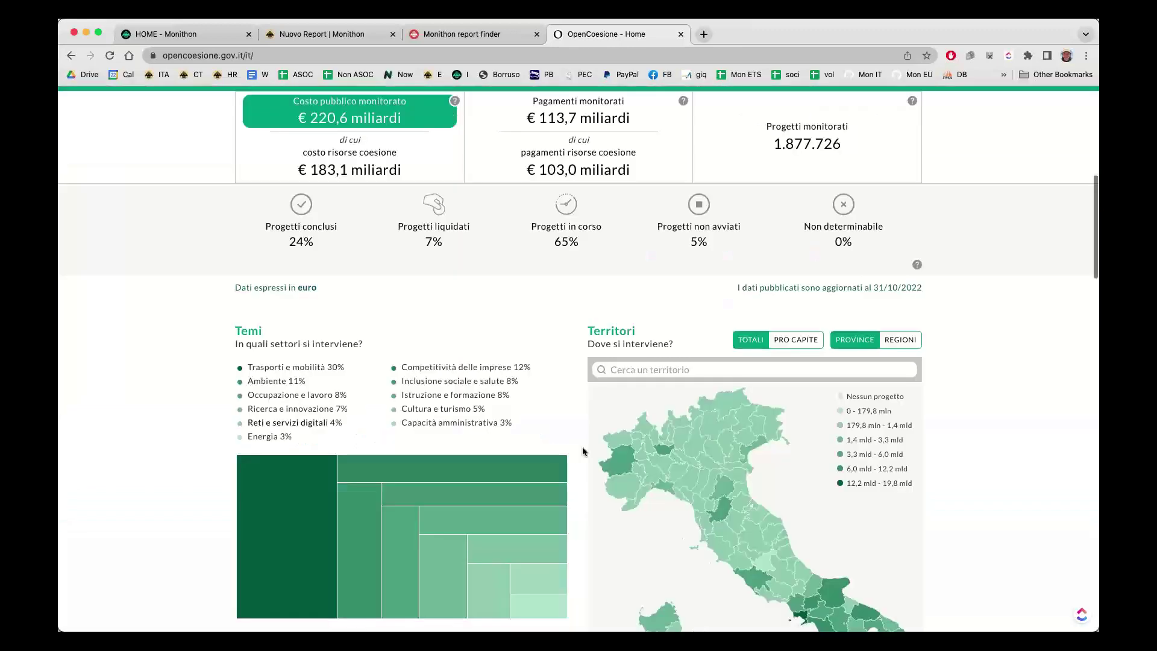
click(476, 342)
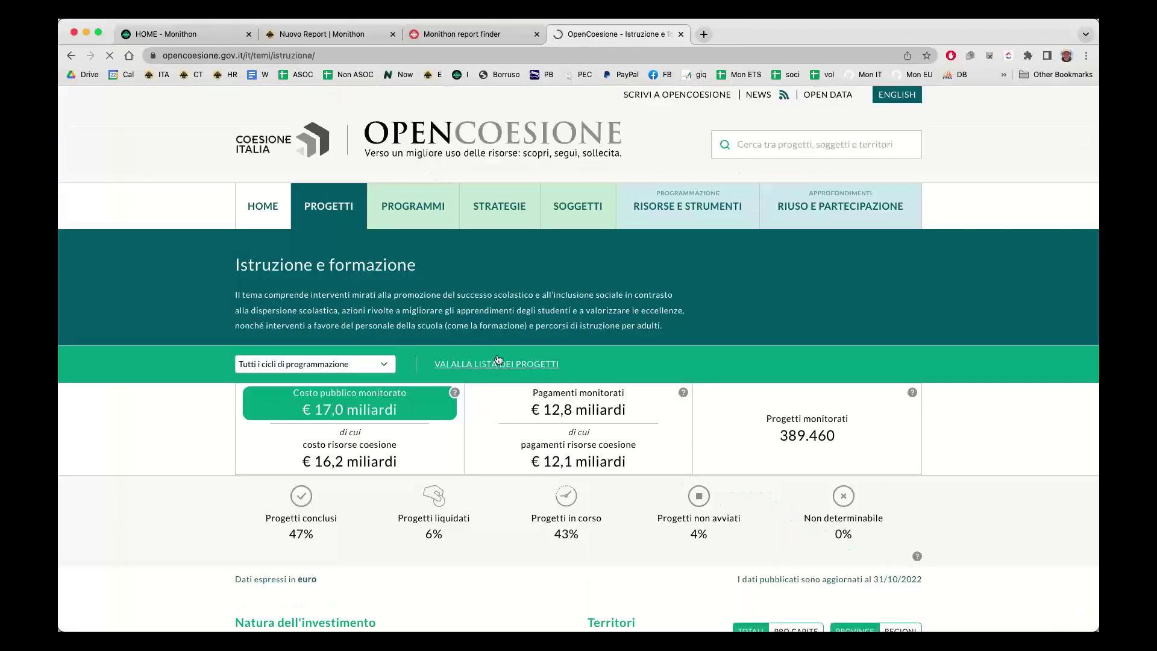
scroll(593, 395, down, 5)
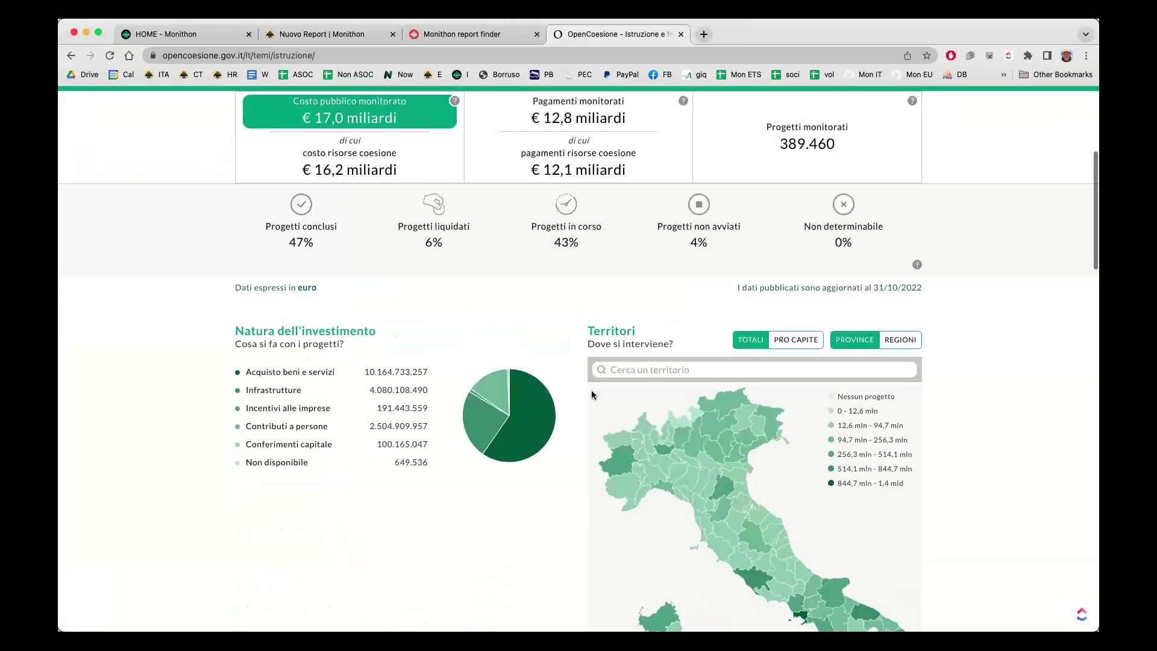
scroll(526, 207, up, 2)
click(524, 181)
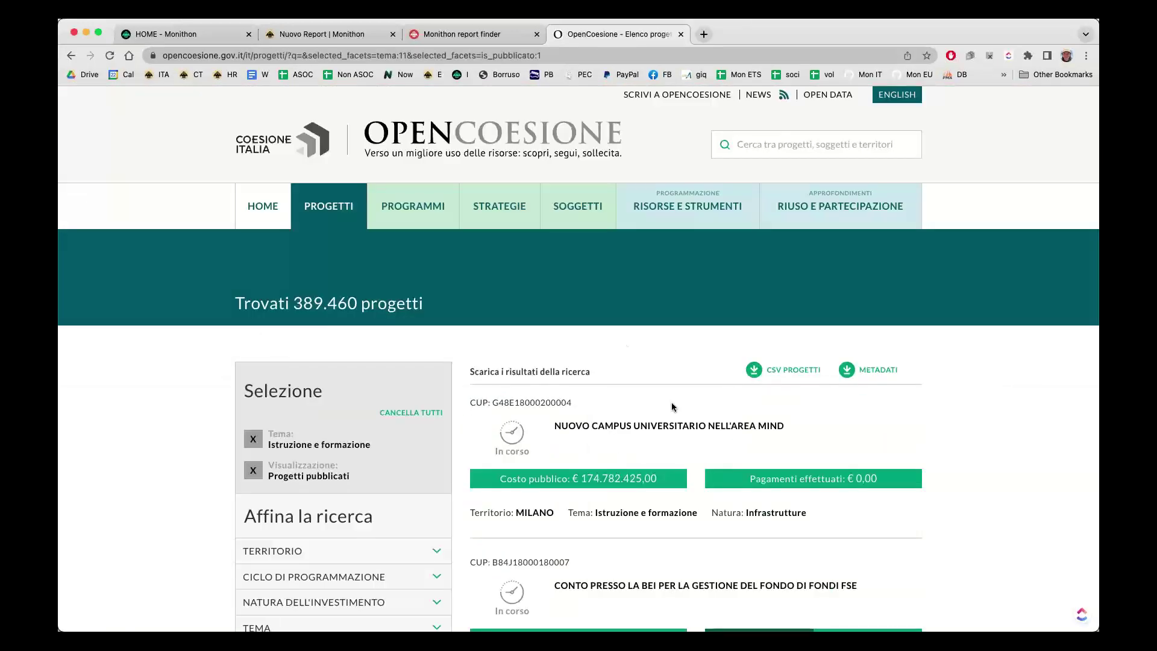
- View the details of the Novus Campus project in Agro di Valenzano (BA), and return to the project list
scroll(672, 403, down, 2)
scroll(671, 405, down, 5)
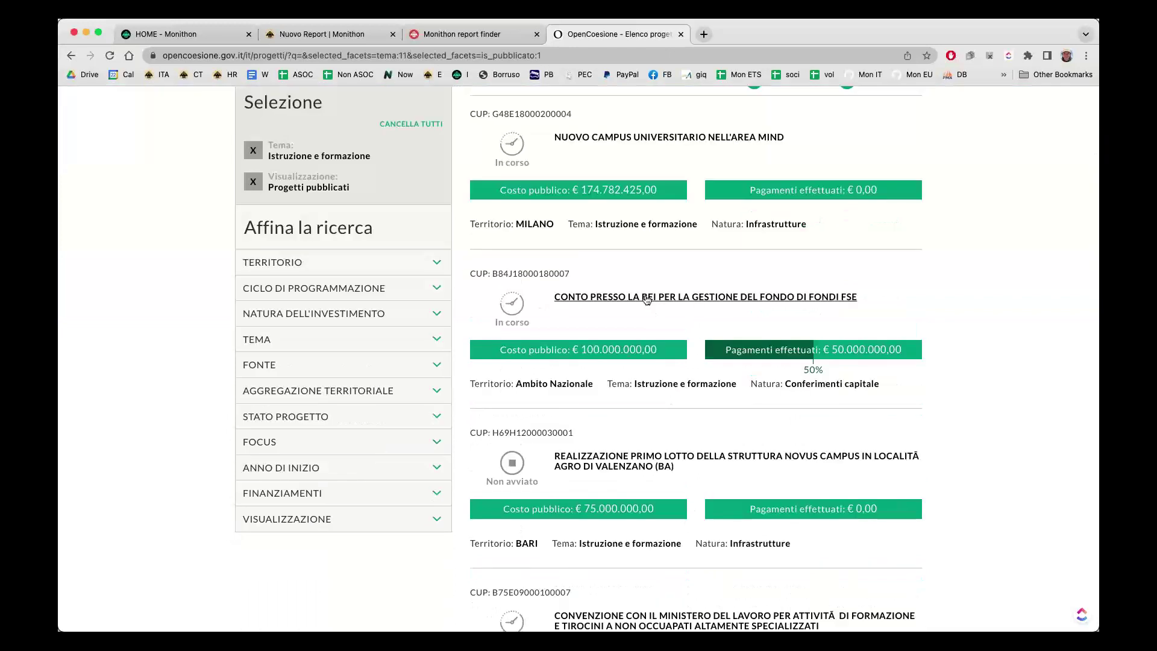
click(621, 464)
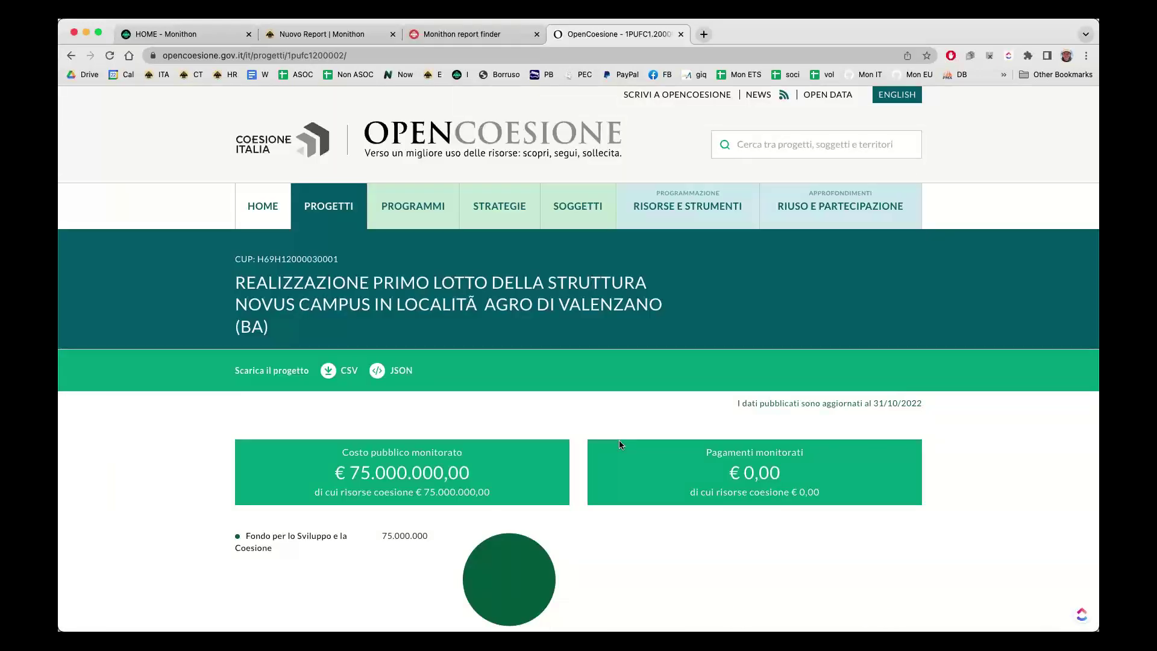
scroll(620, 445, down, 5)
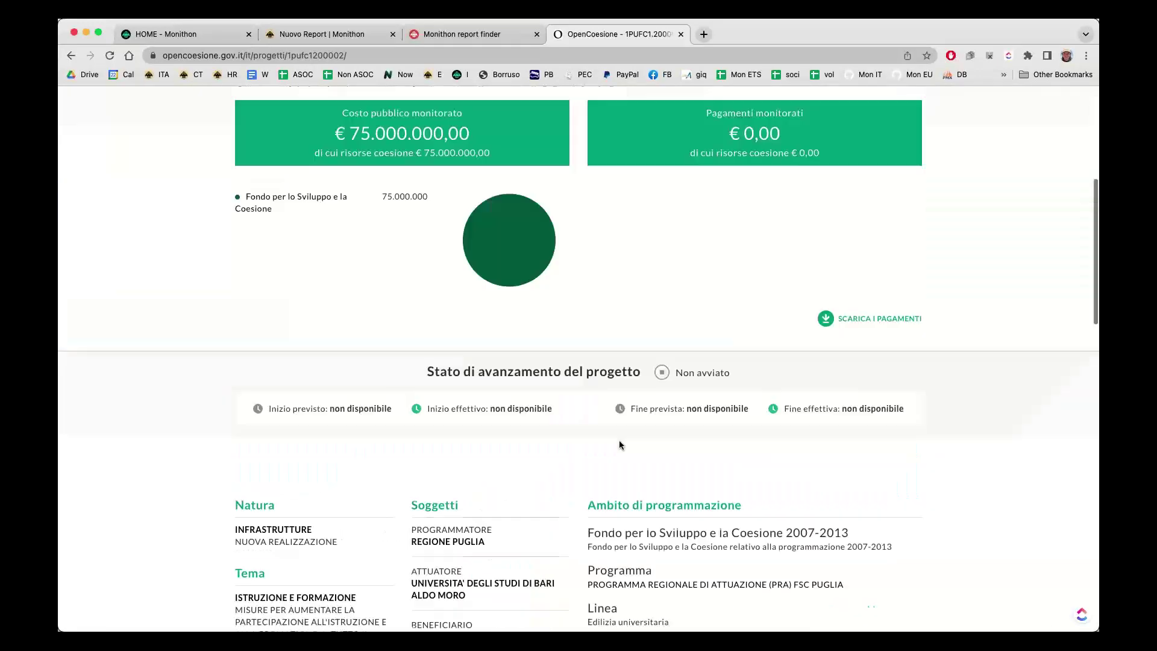
click(72, 56)
- Open the project "Convenzione con il Dipartimento Turismo per attivita di formazione e tirocini" and review its funding, progress and programming details
scroll(746, 369, down, 4)
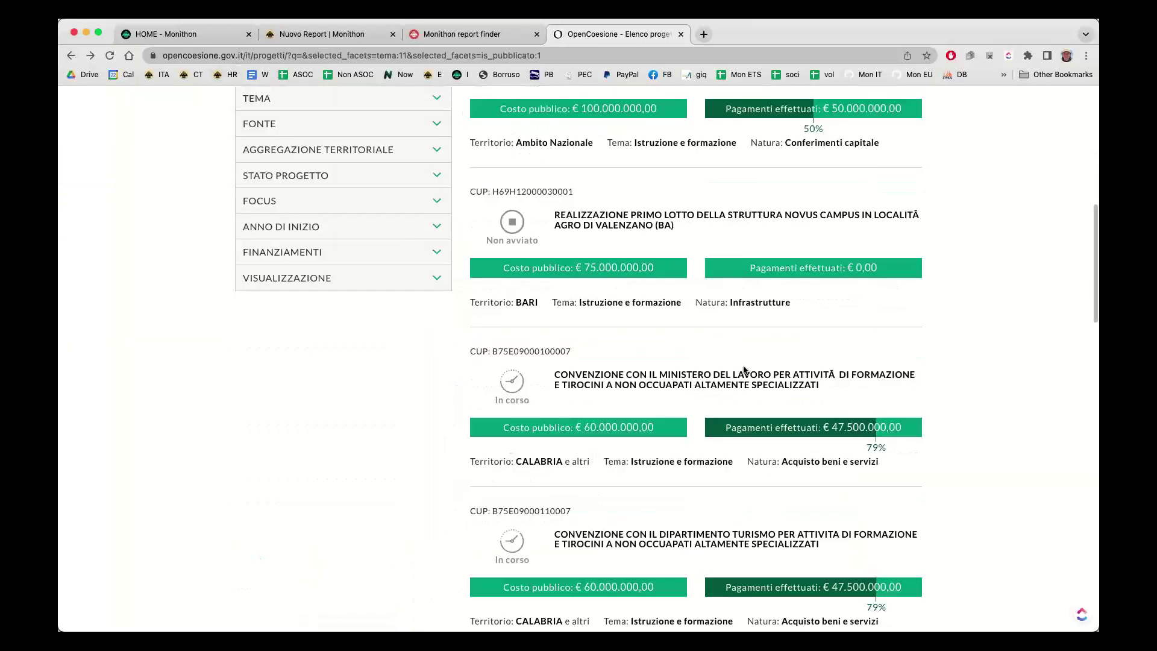
click(682, 386)
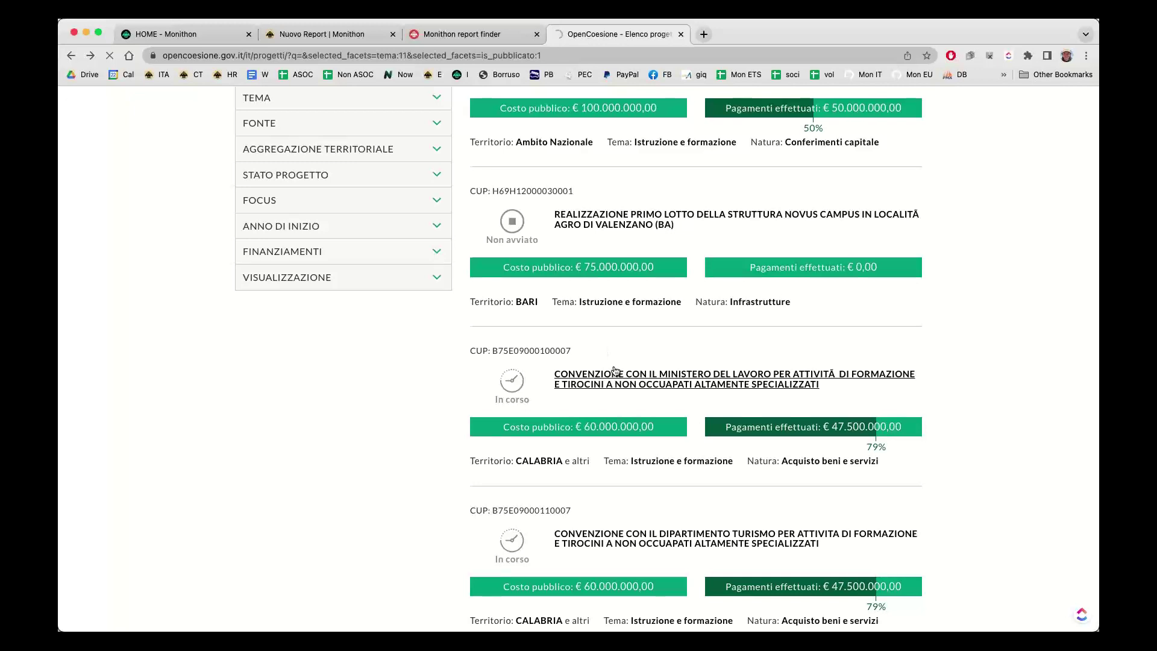
scroll(615, 370, down, 3)
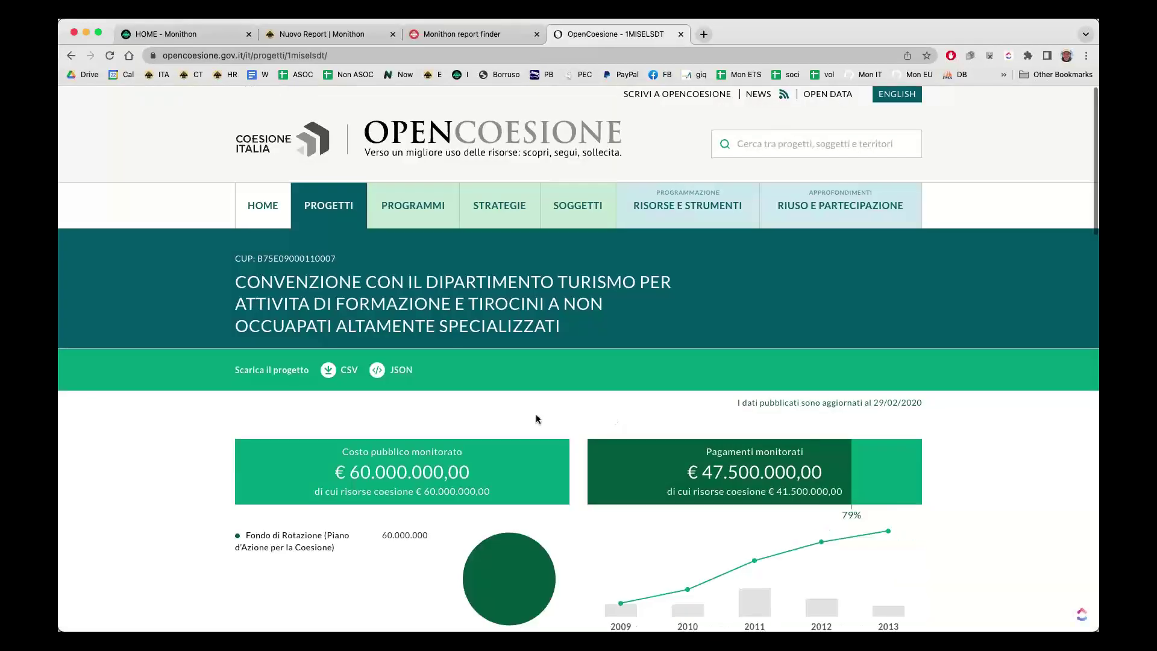
scroll(536, 419, down, 5)
scroll(536, 419, up, 2)
scroll(537, 416, up, 5)
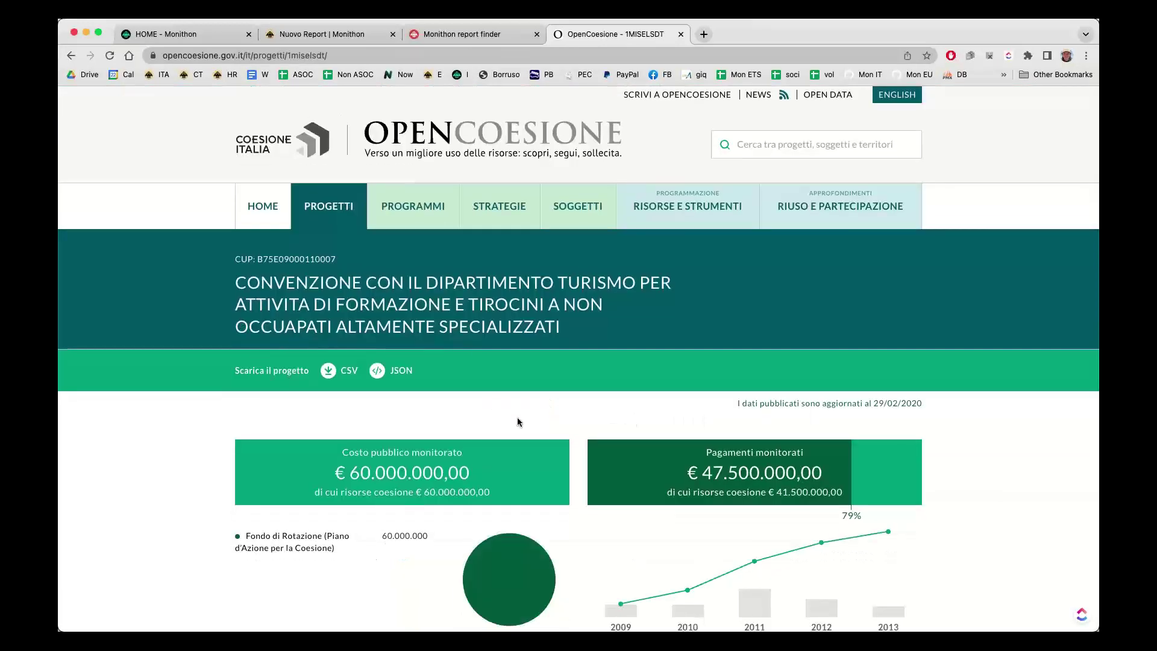
scroll(513, 378, down, 7)
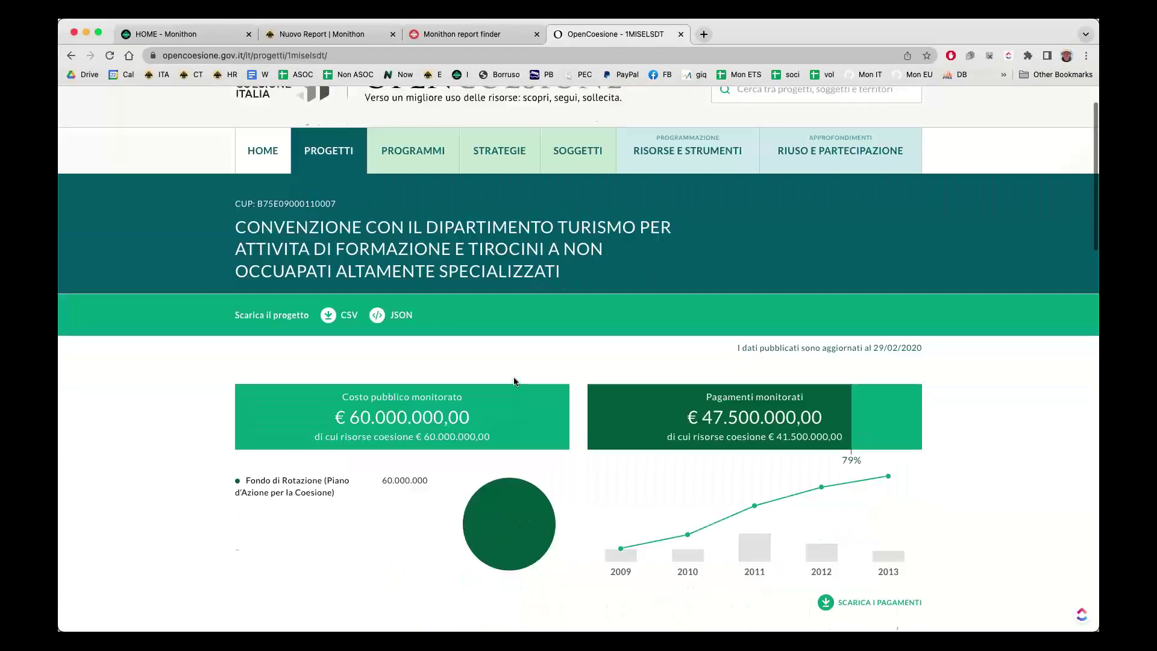
scroll(513, 379, down, 4)
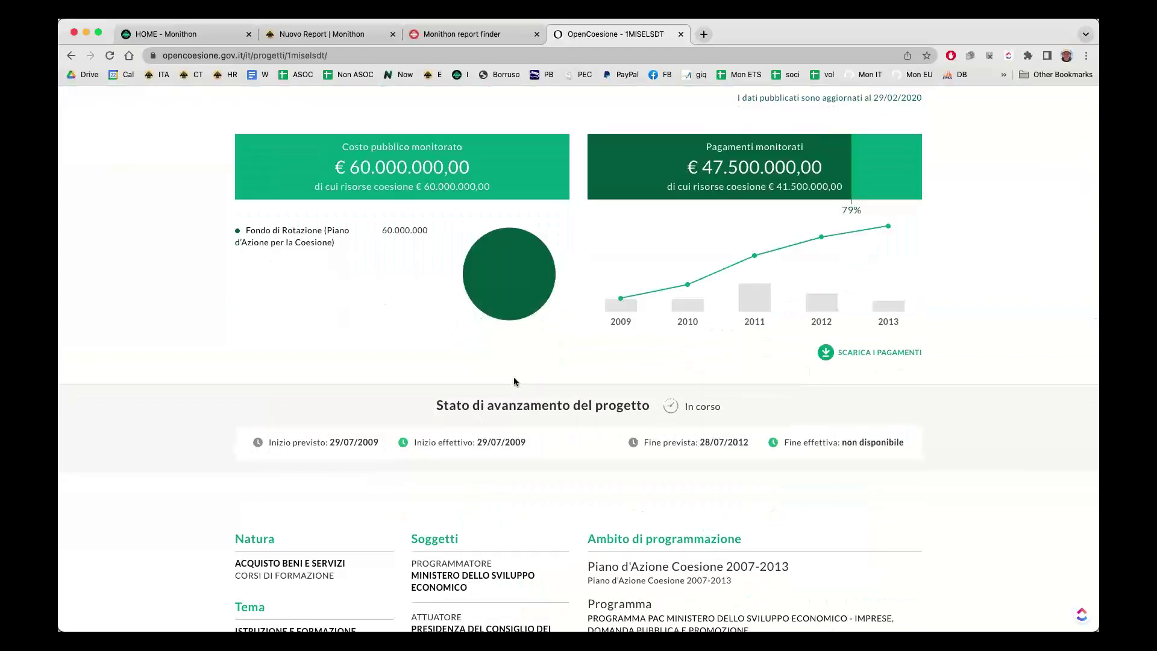
scroll(513, 381, down, 1)
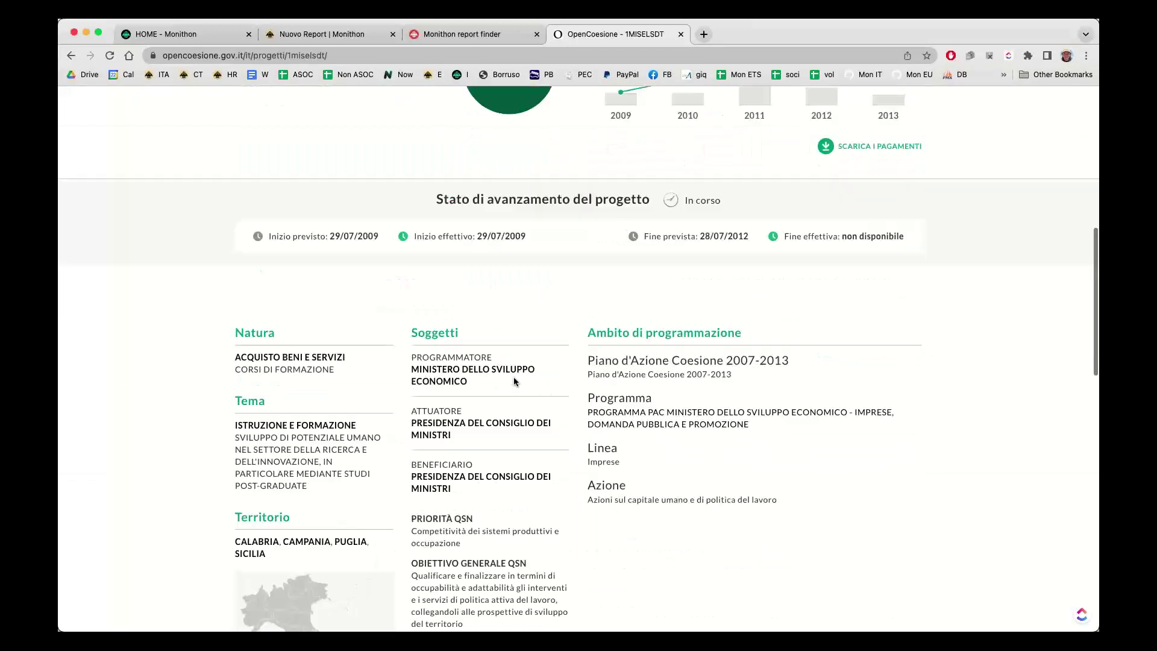
- Copy the project page's URL into the new Monithon report's OpenCoesione URL field and look it up to generate the MoniTutor
scroll(513, 381, up, 12)
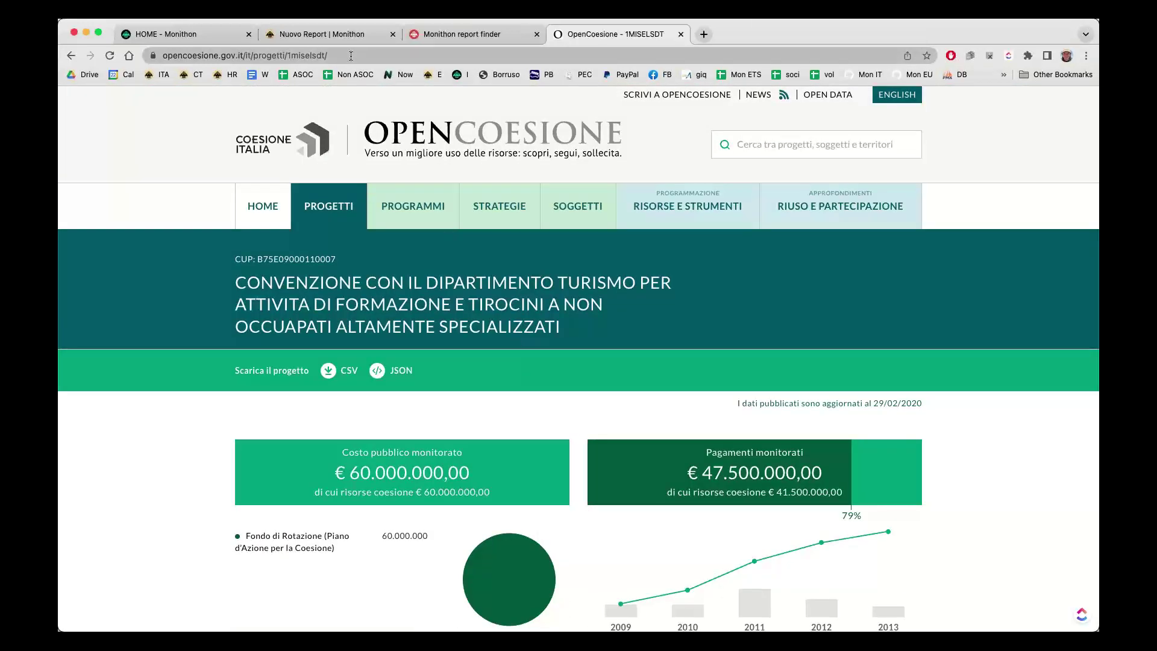
click(350, 55)
key(super+c)
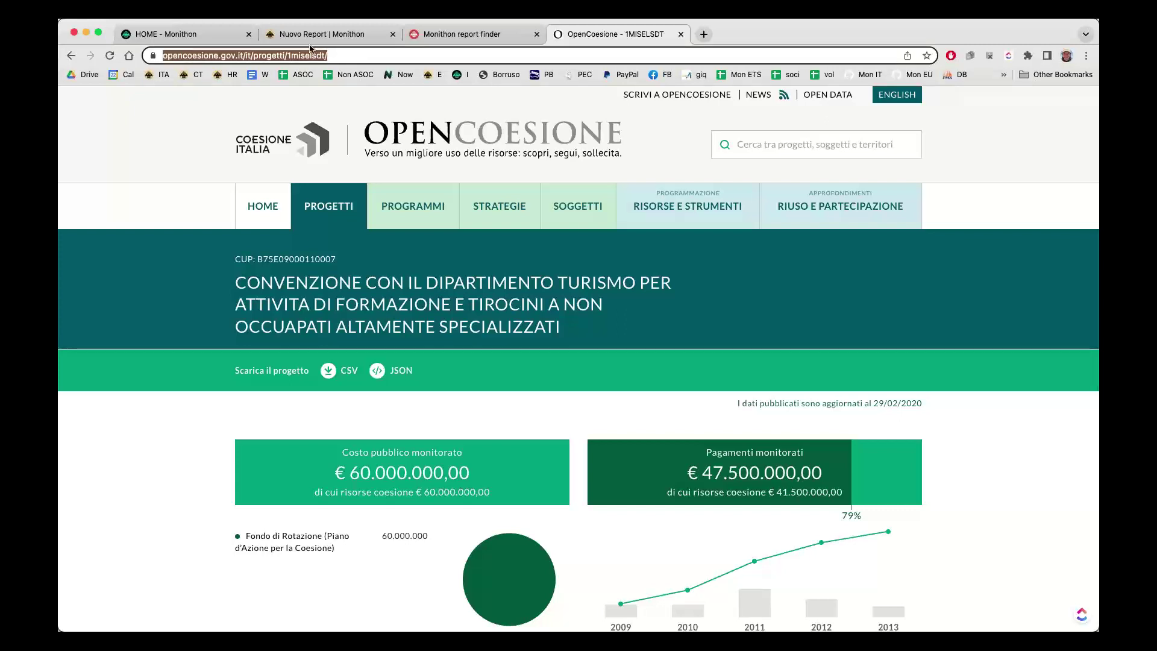
click(346, 35)
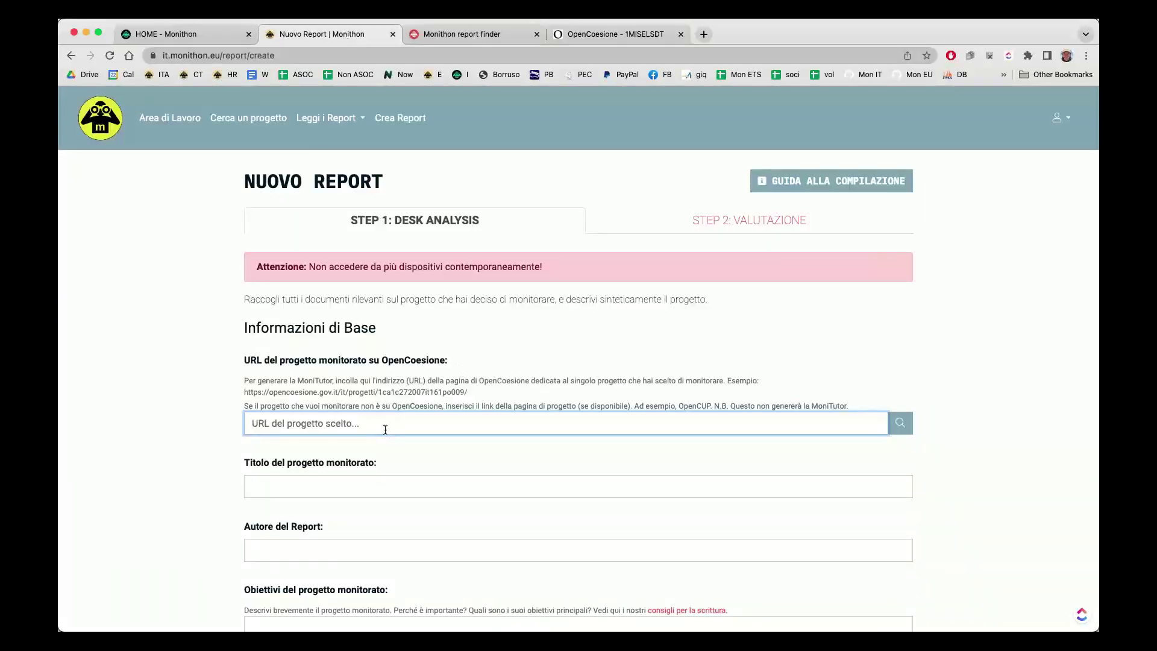
key(super+v)
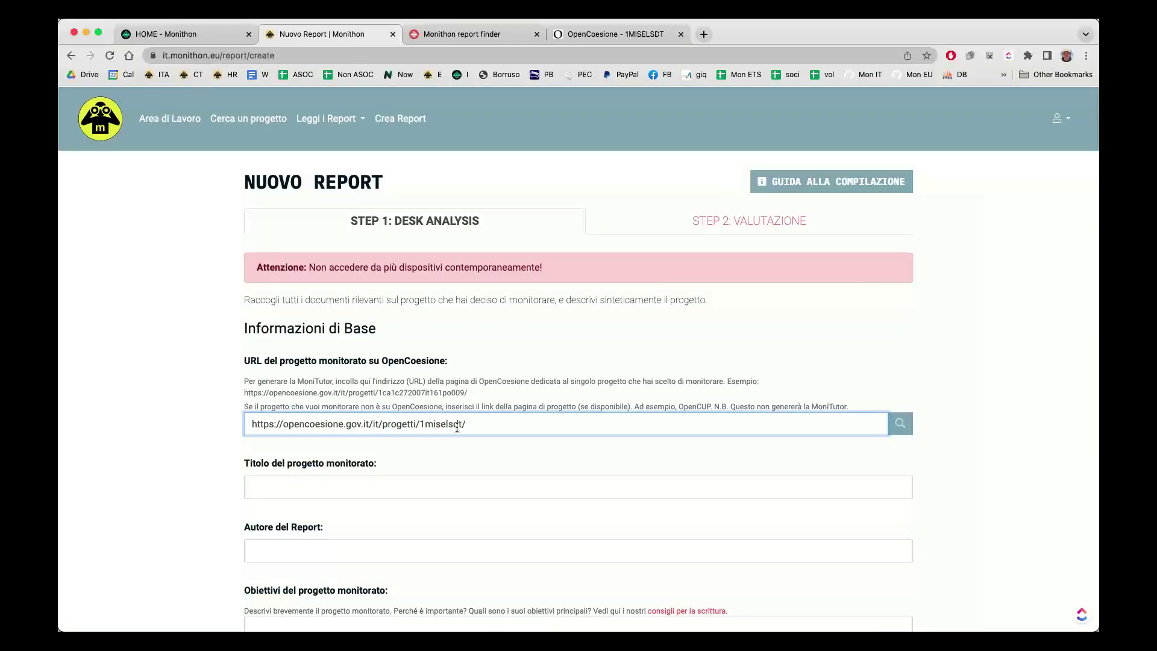
click(899, 424)
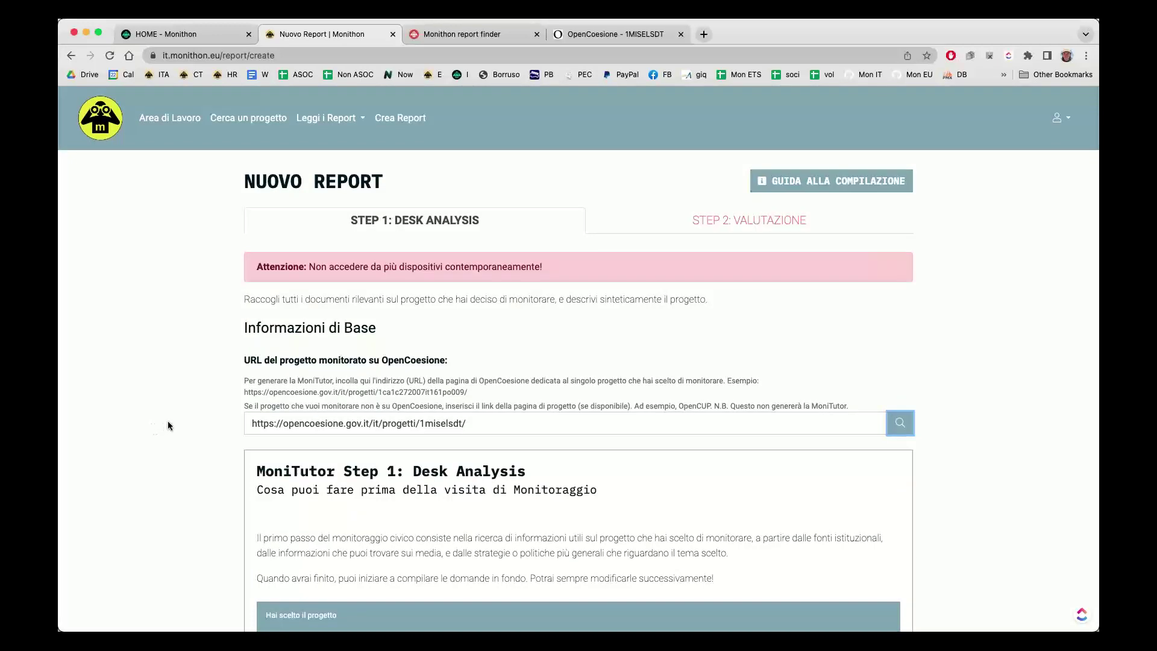
- Read through the MoniTutor Step 1: Desk Analysis guidance on funding, administrative steps, news, project progress, context and thematic links
scroll(168, 425, down, 2)
scroll(169, 425, down, 5)
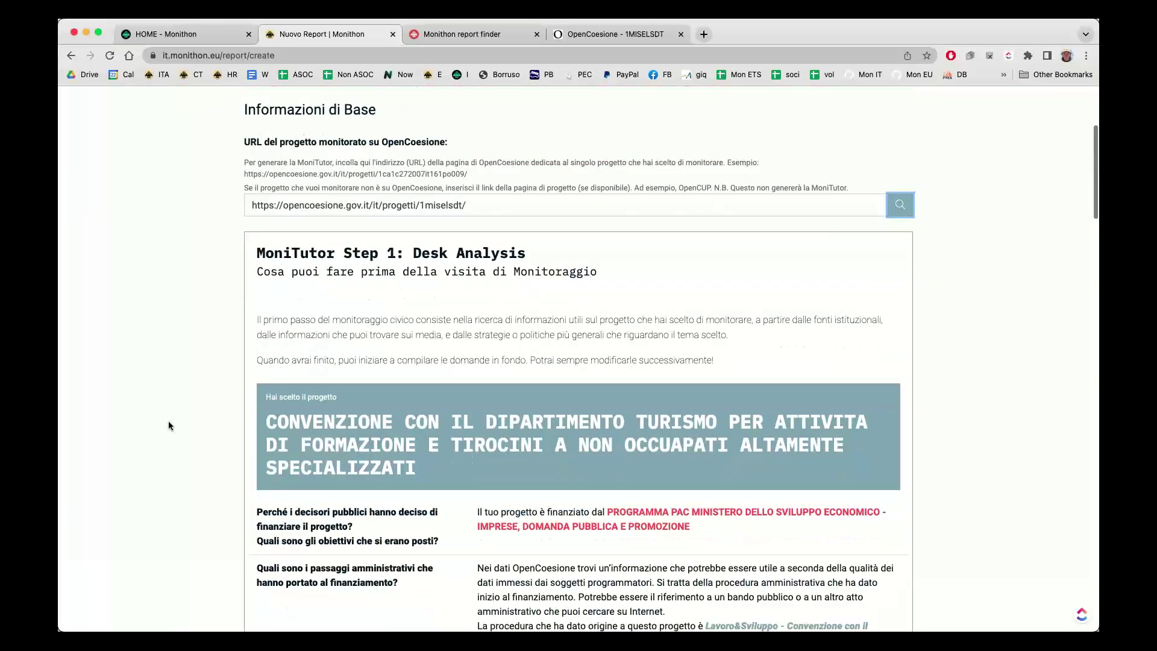
scroll(169, 426, down, 2)
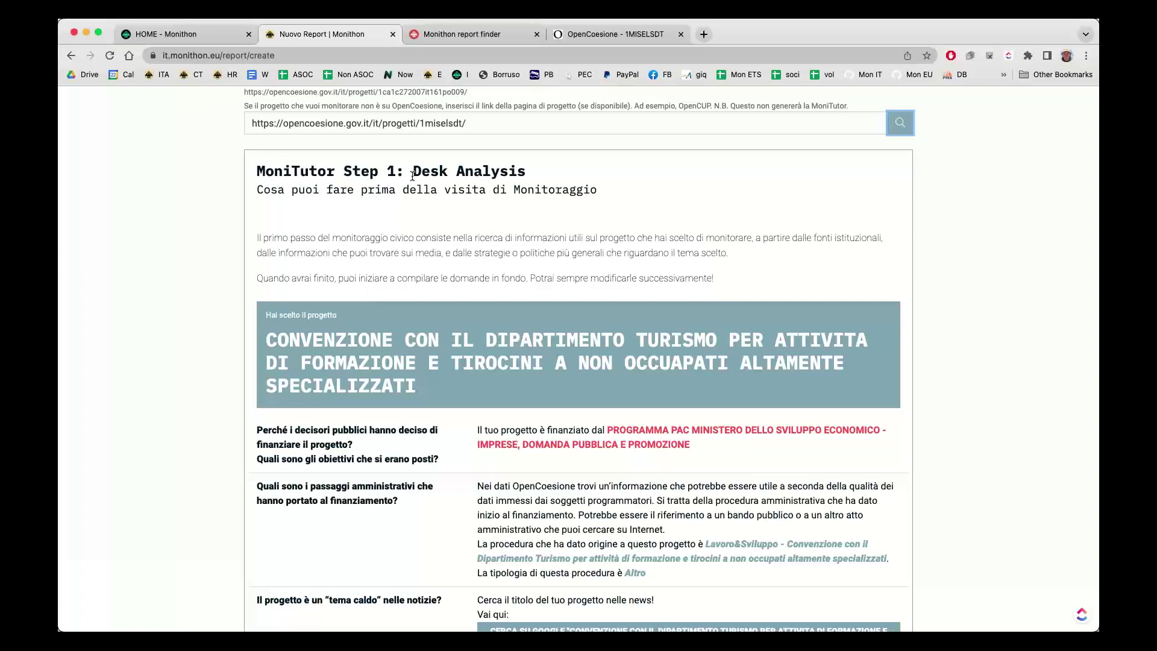
scroll(412, 178, down, 1)
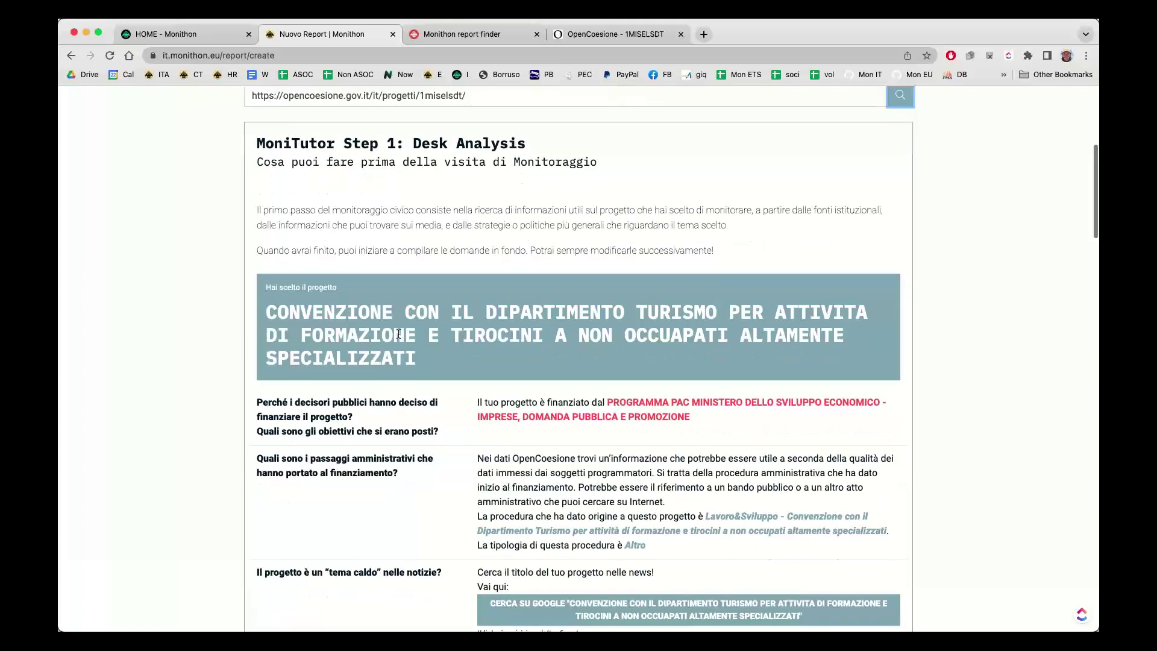
scroll(398, 333, down, 5)
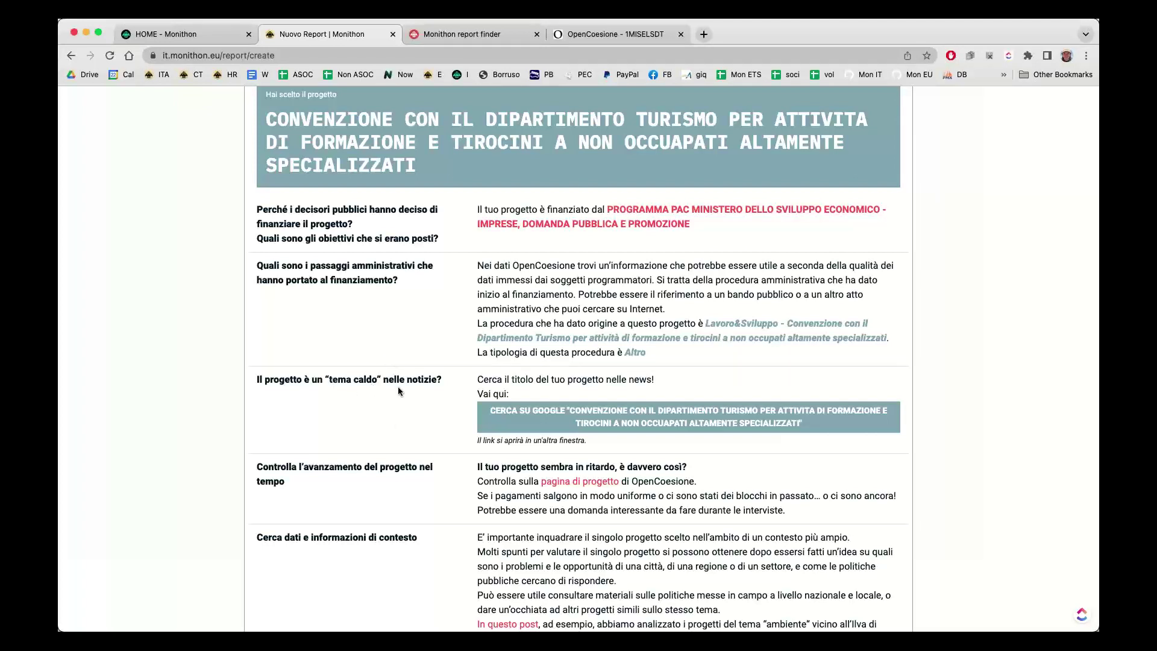
scroll(398, 391, down, 5)
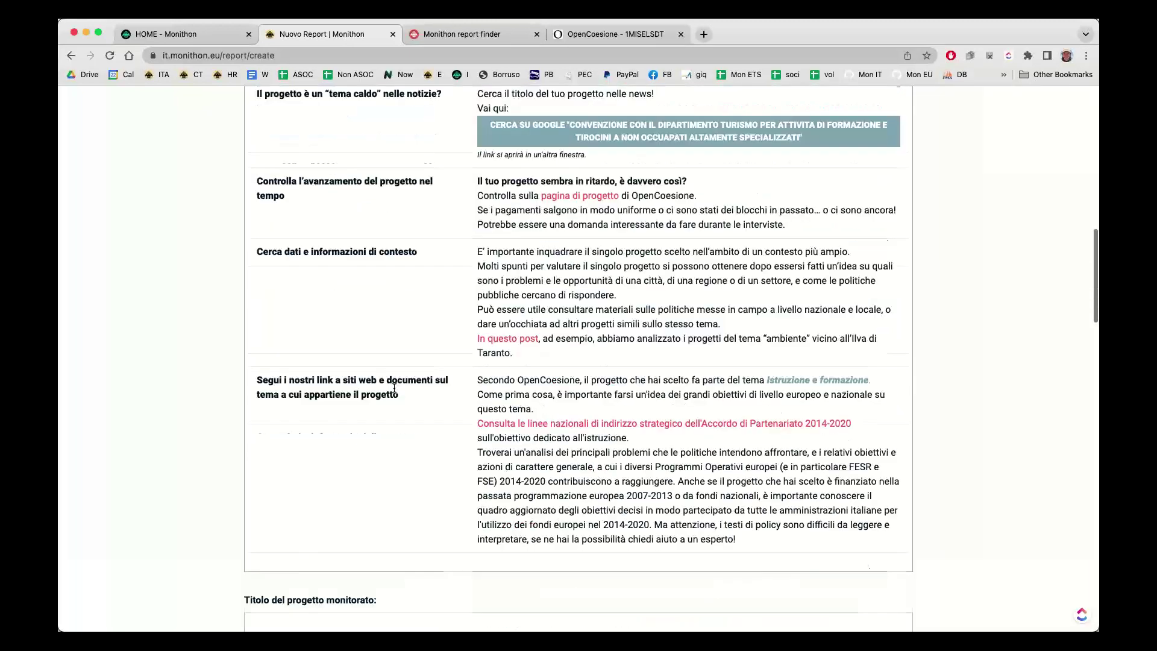
scroll(395, 387, down, 1)
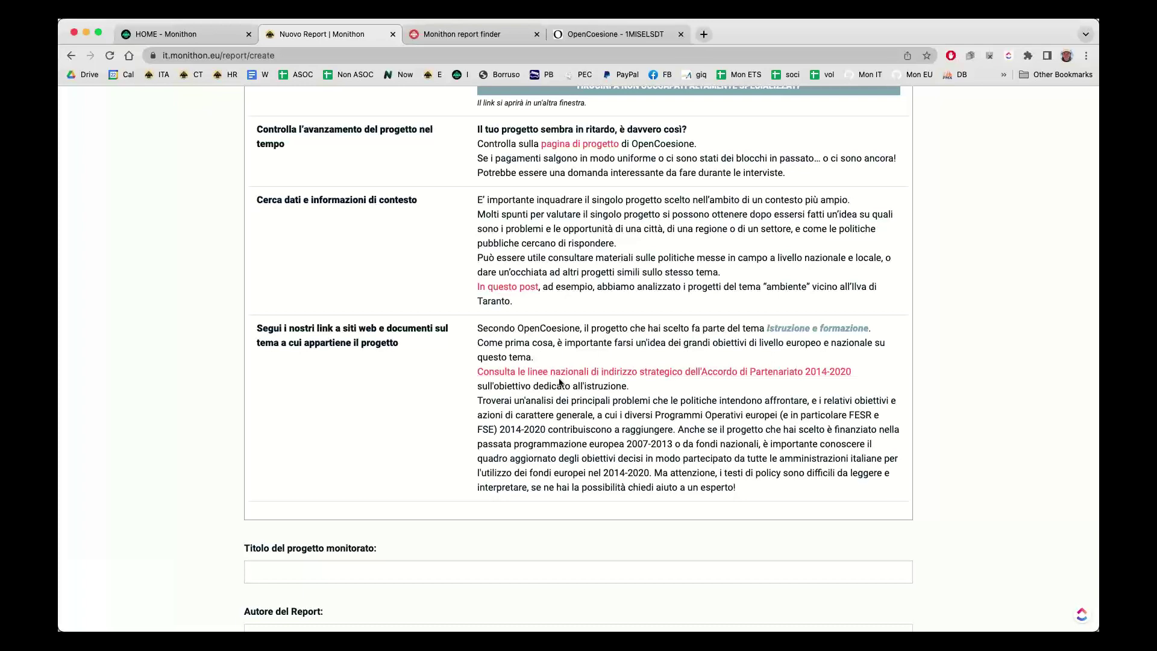
scroll(560, 382, up, 1)
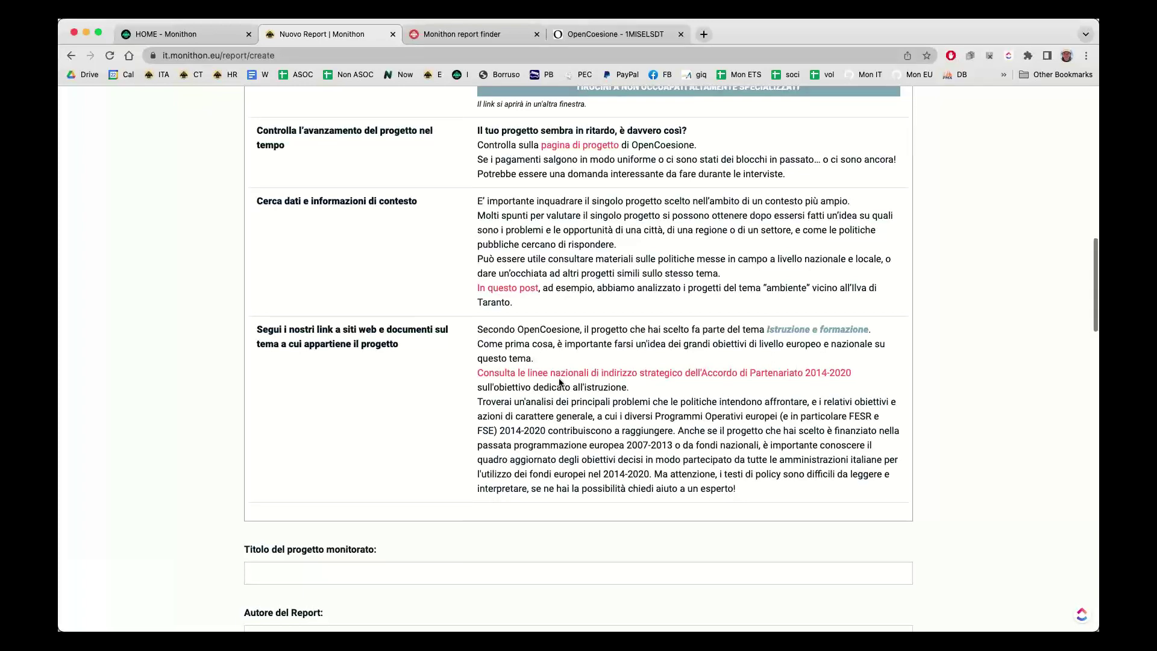
scroll(558, 379, up, 10)
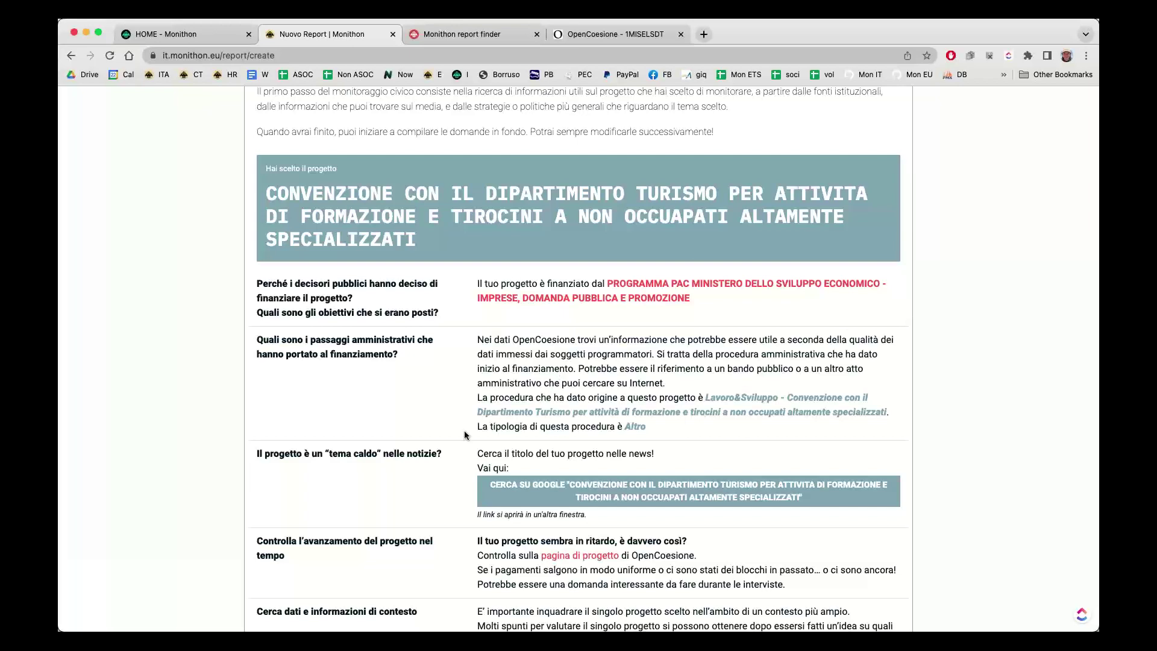
scroll(465, 434, down, 1)
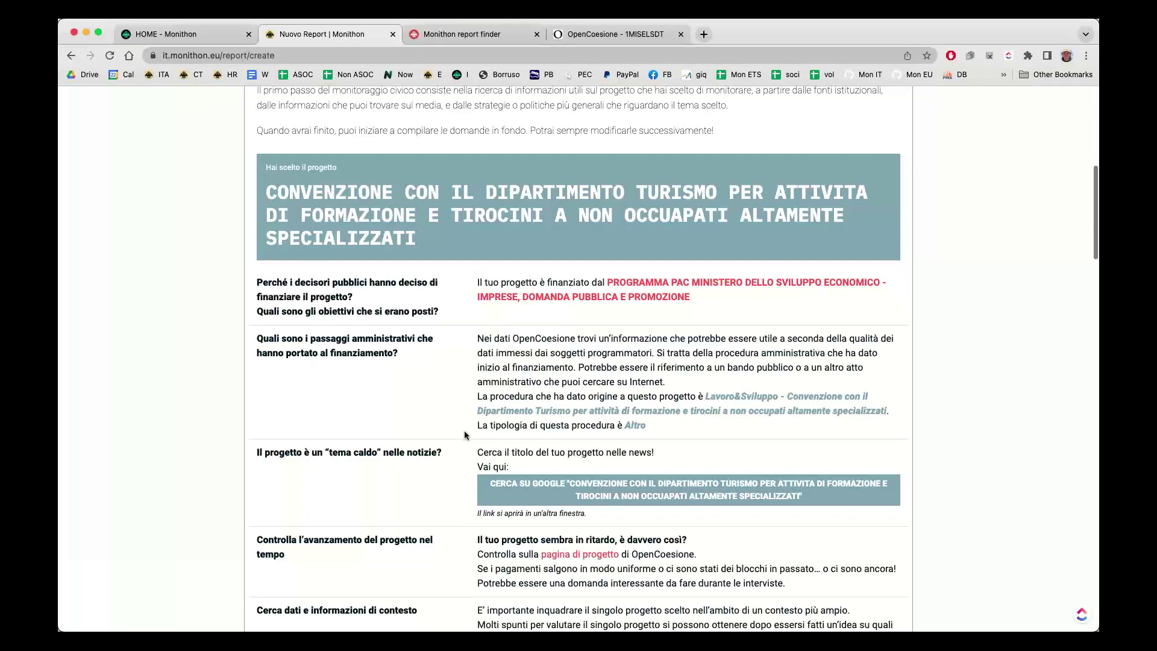
scroll(464, 435, down, 4)
scroll(465, 434, down, 1)
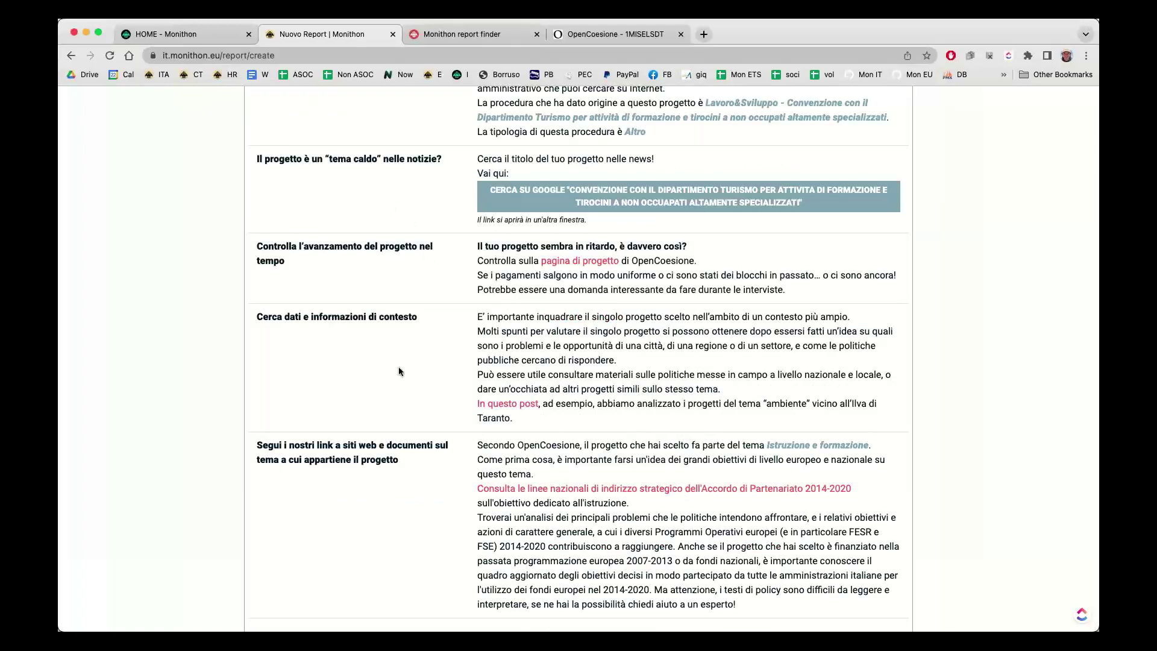
scroll(399, 367, down, 1)
- Review the Step 1 report fields for the monitored project's title, author, objectives, planned activities, origin, beneficiaries and context
scroll(399, 370, down, 3)
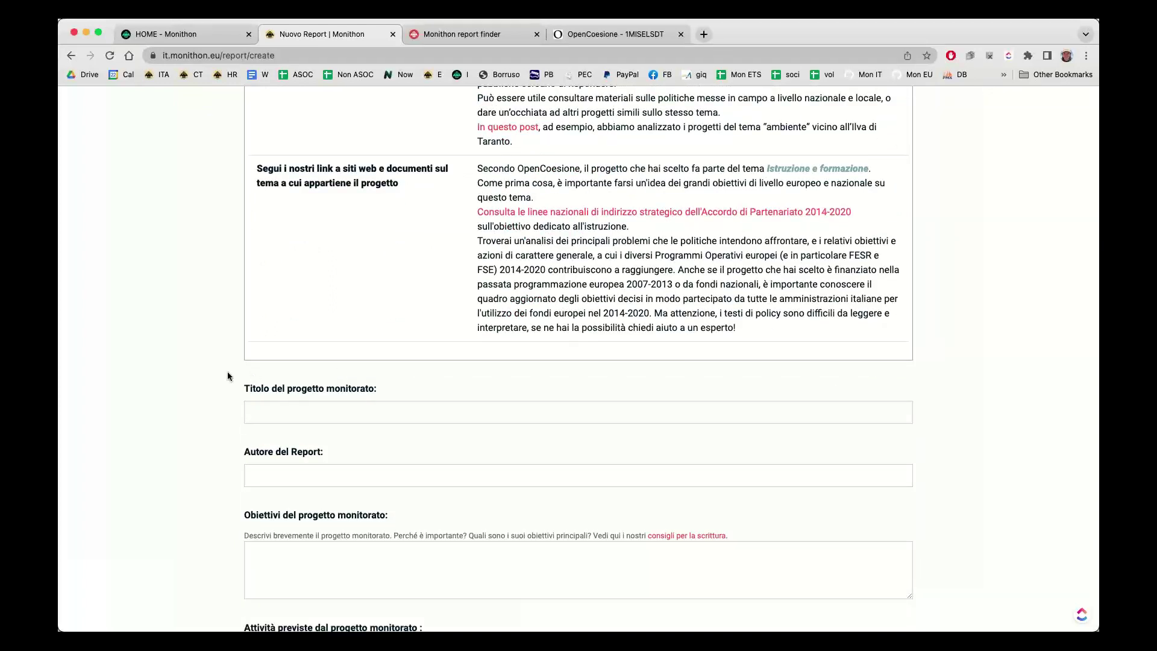
scroll(227, 376, down, 5)
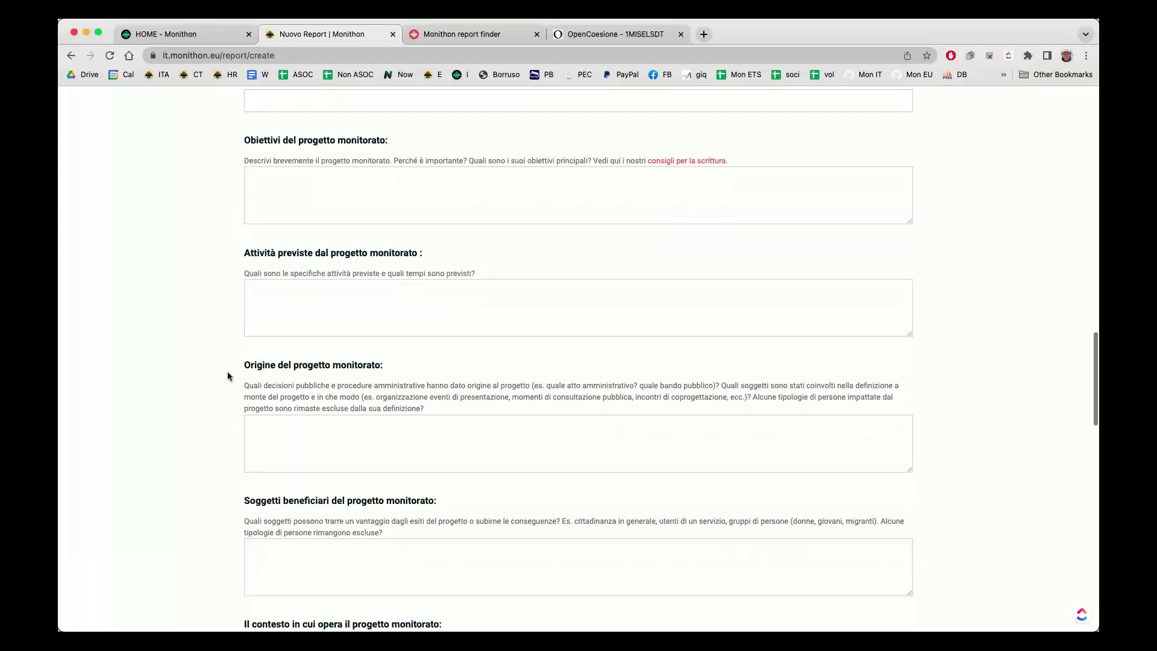
scroll(348, 292, up, 1)
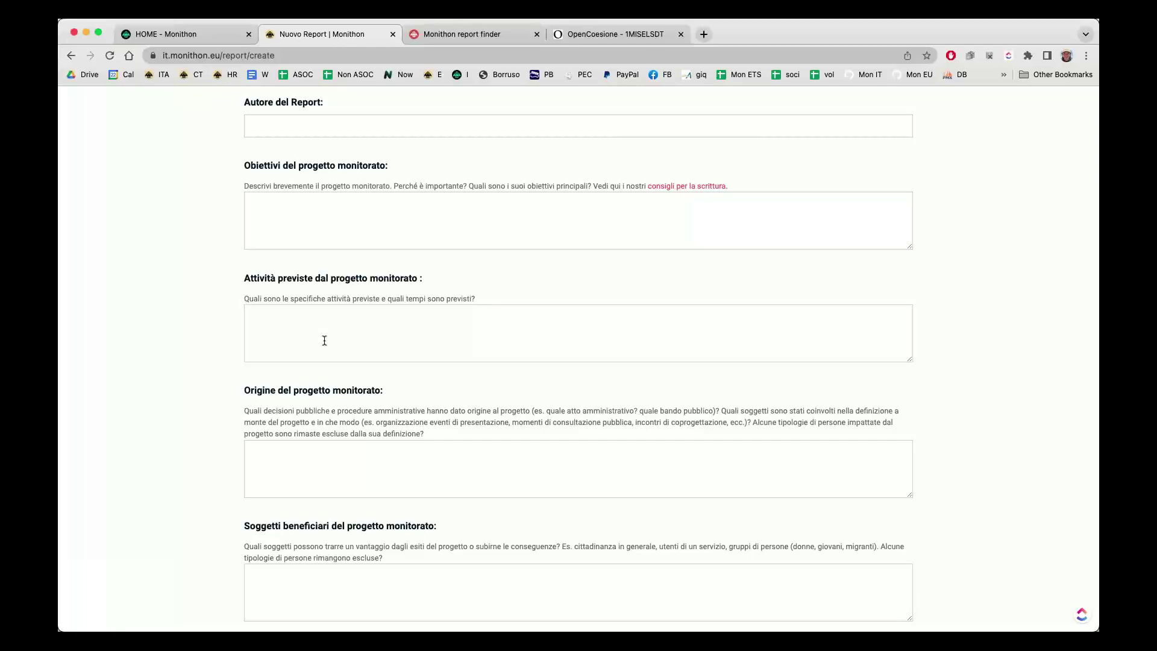
scroll(325, 341, down, 5)
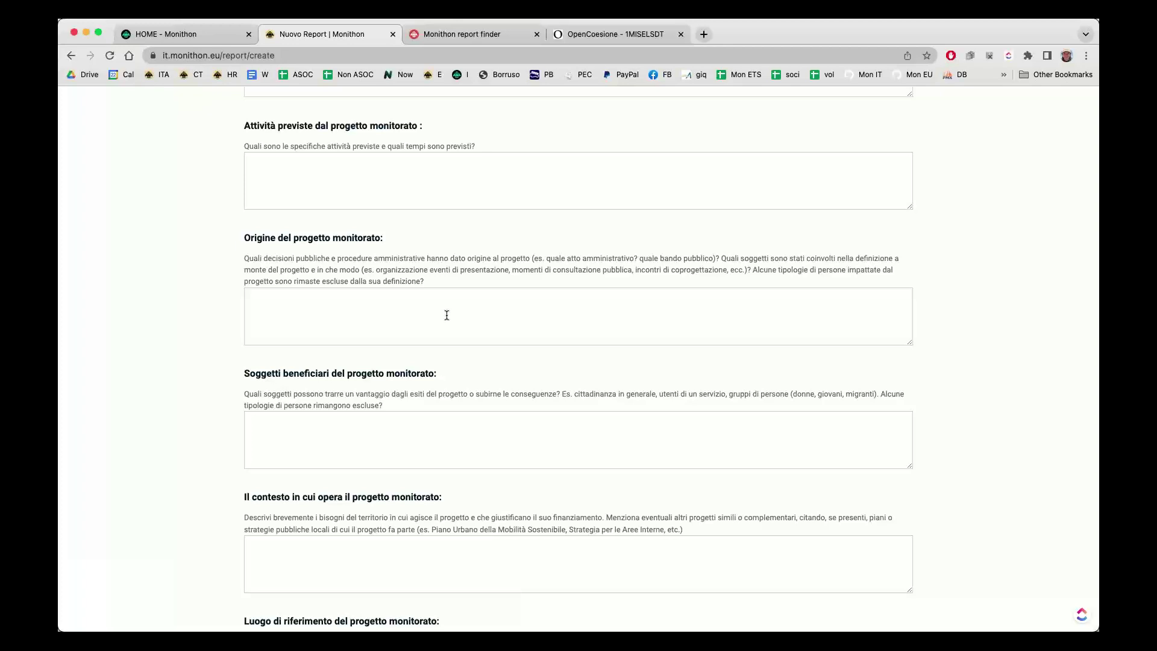
scroll(446, 316, down, 1)
scroll(446, 315, down, 2)
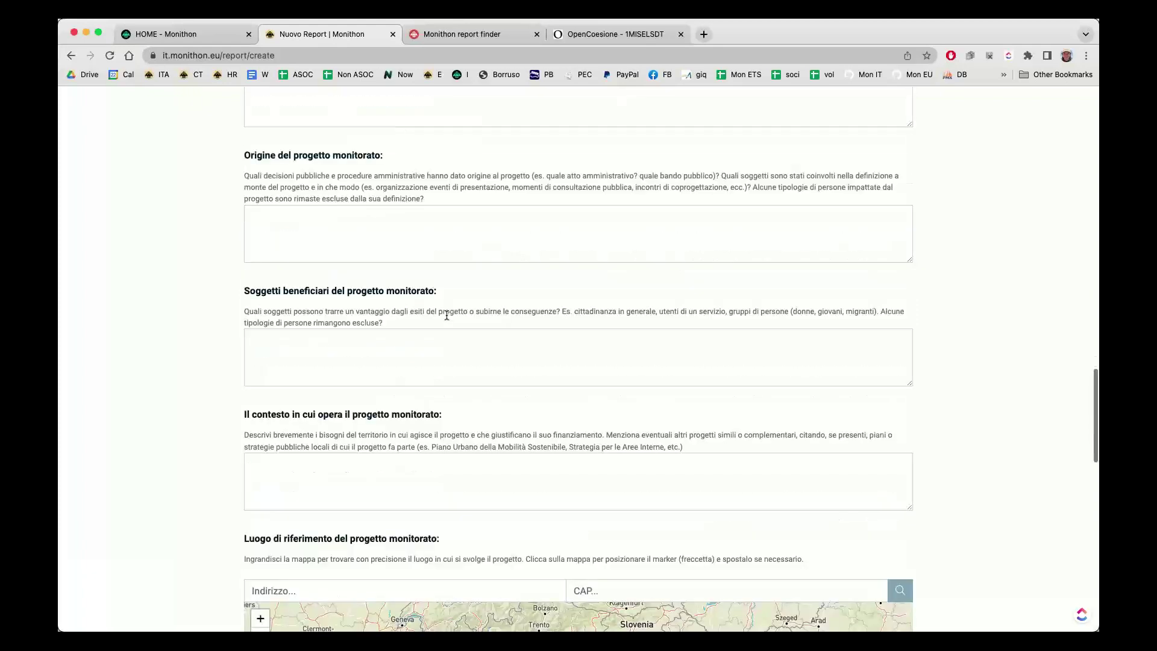
scroll(446, 315, down, 2)
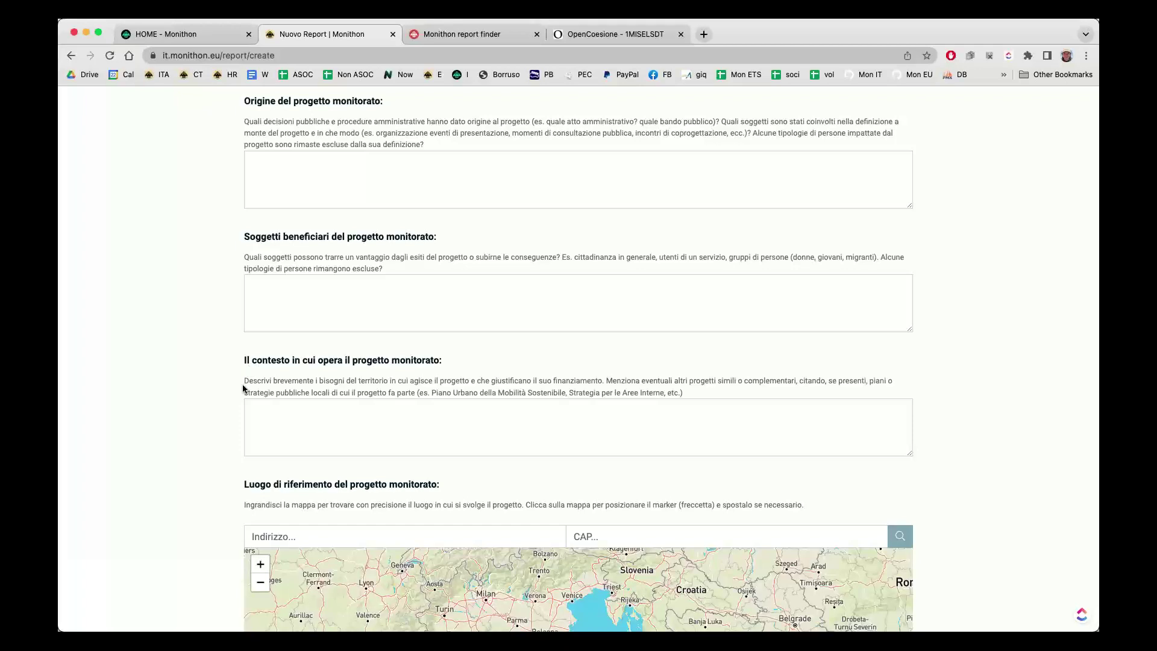
scroll(241, 396, down, 3)
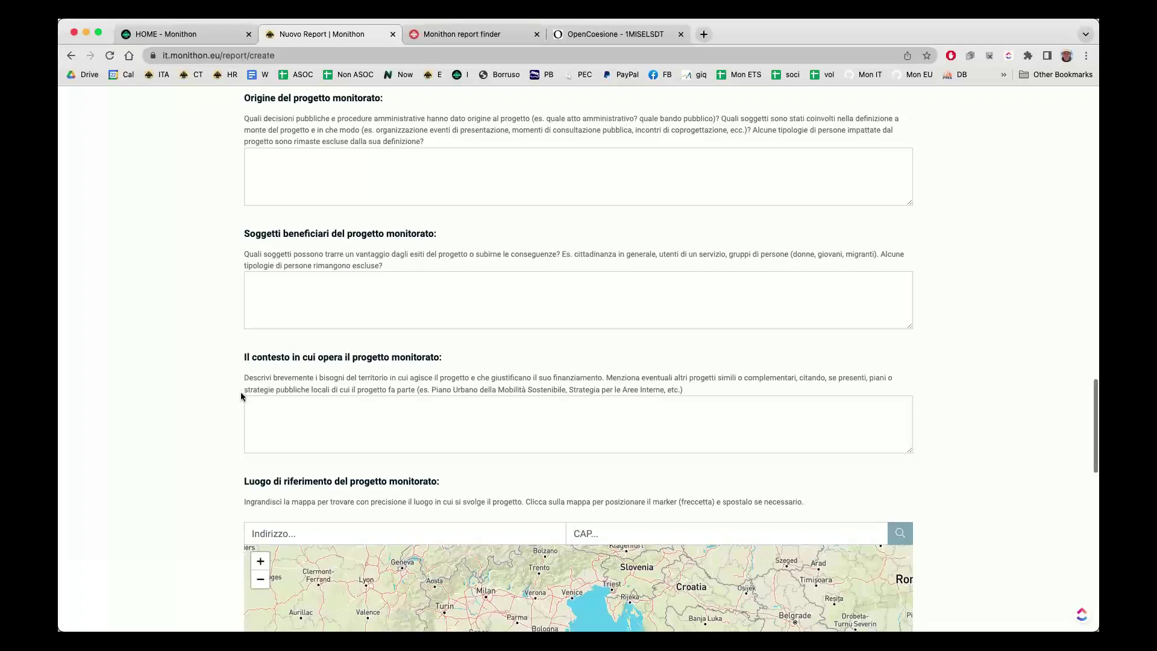
- Place the project's reference location marker on the map beside the A1 just east of Orvieto Scalo, at about 42.7216, 12.1414
scroll(241, 396, down, 5)
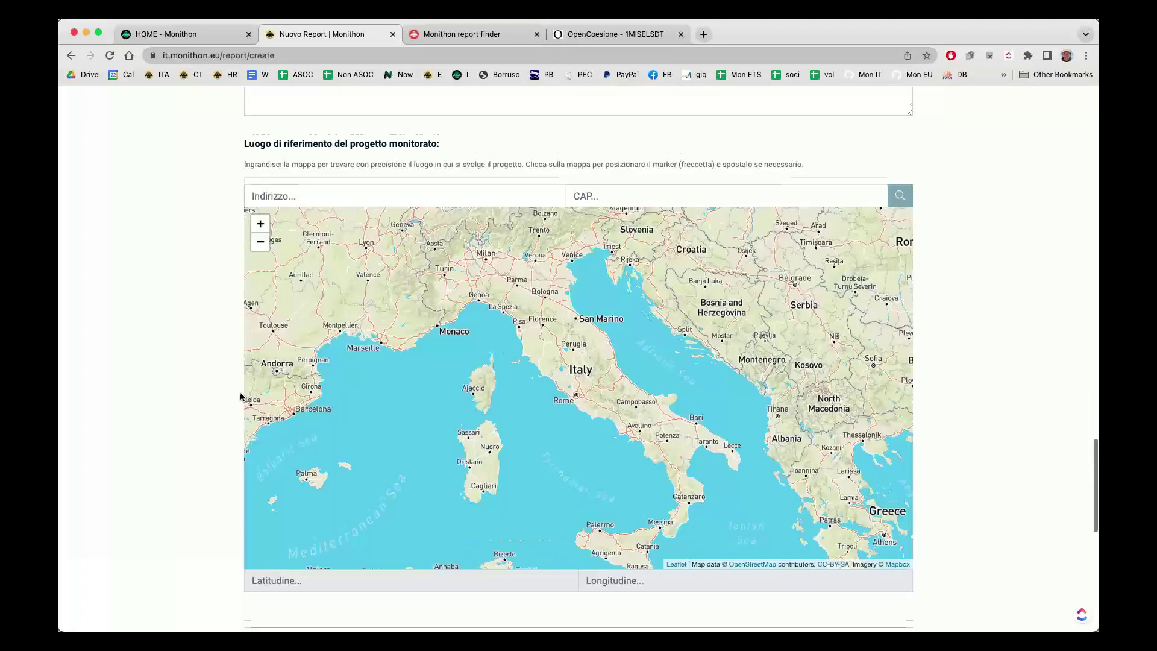
scroll(241, 395, down, 1)
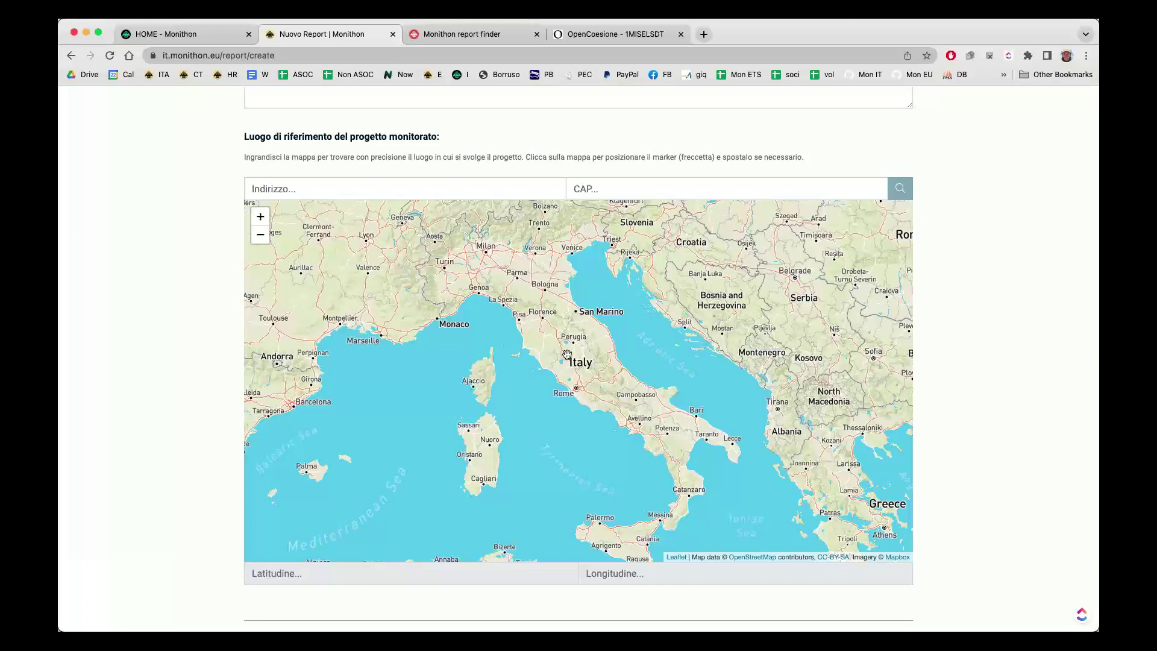
scroll(567, 355, up, 10)
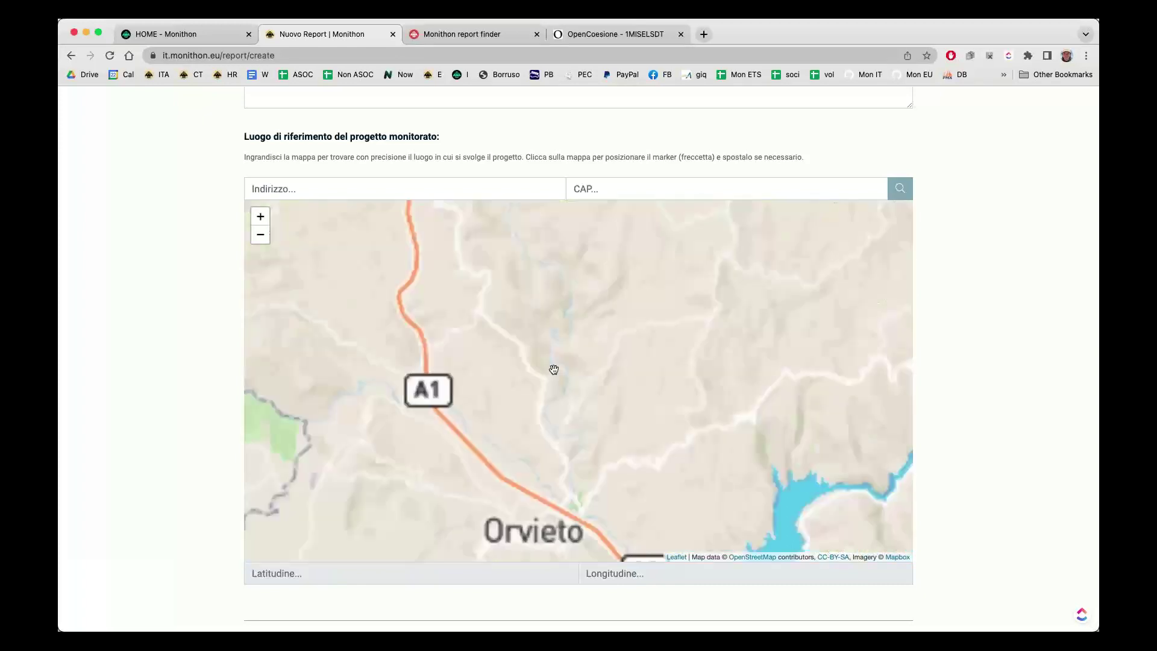
scroll(548, 350, up, 5)
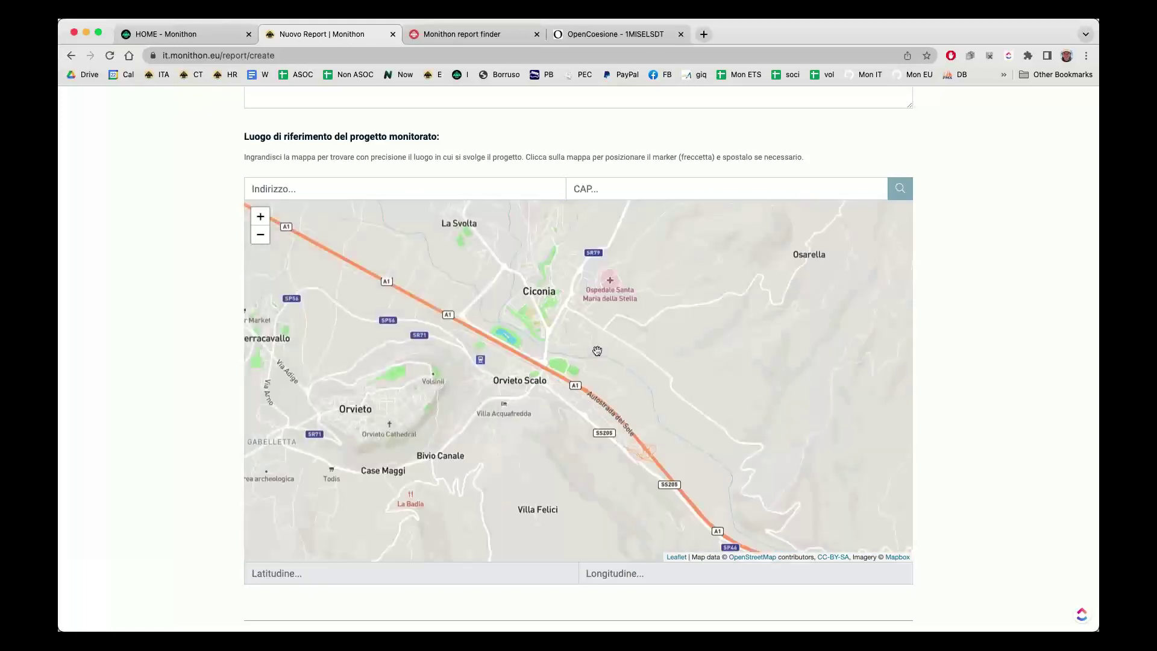
click(549, 361)
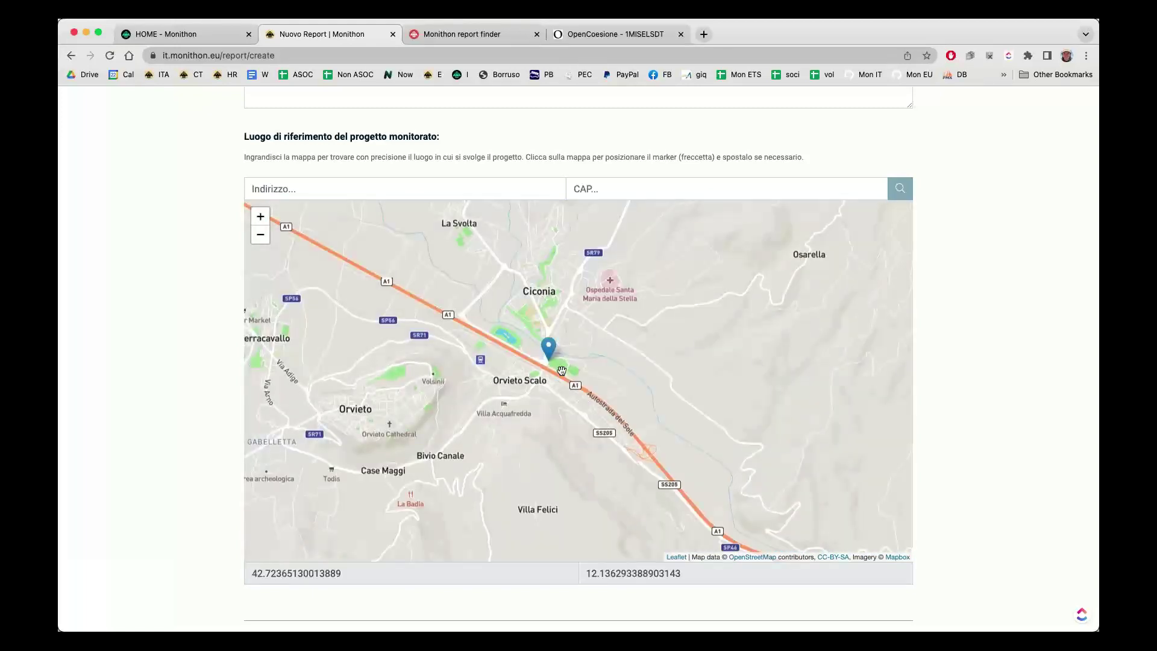
click(585, 379)
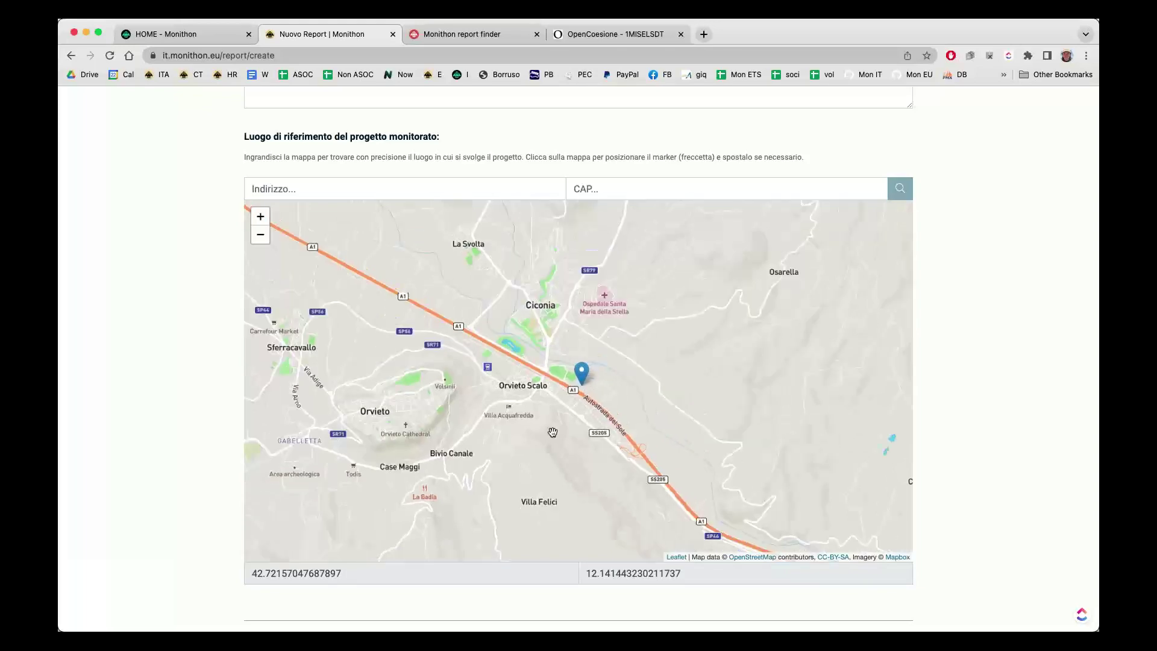
- Leave the gender equality question unanswered and move the report on to Step 2: Valutazione
scroll(161, 432, down, 6)
scroll(378, 400, down, 1)
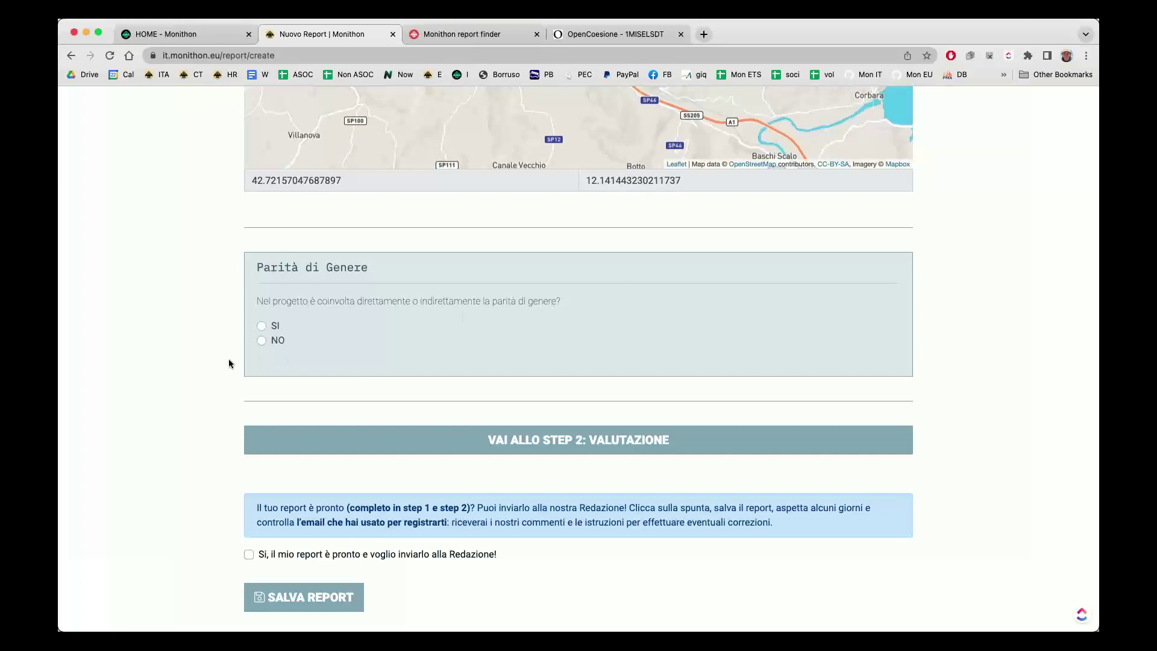
click(495, 445)
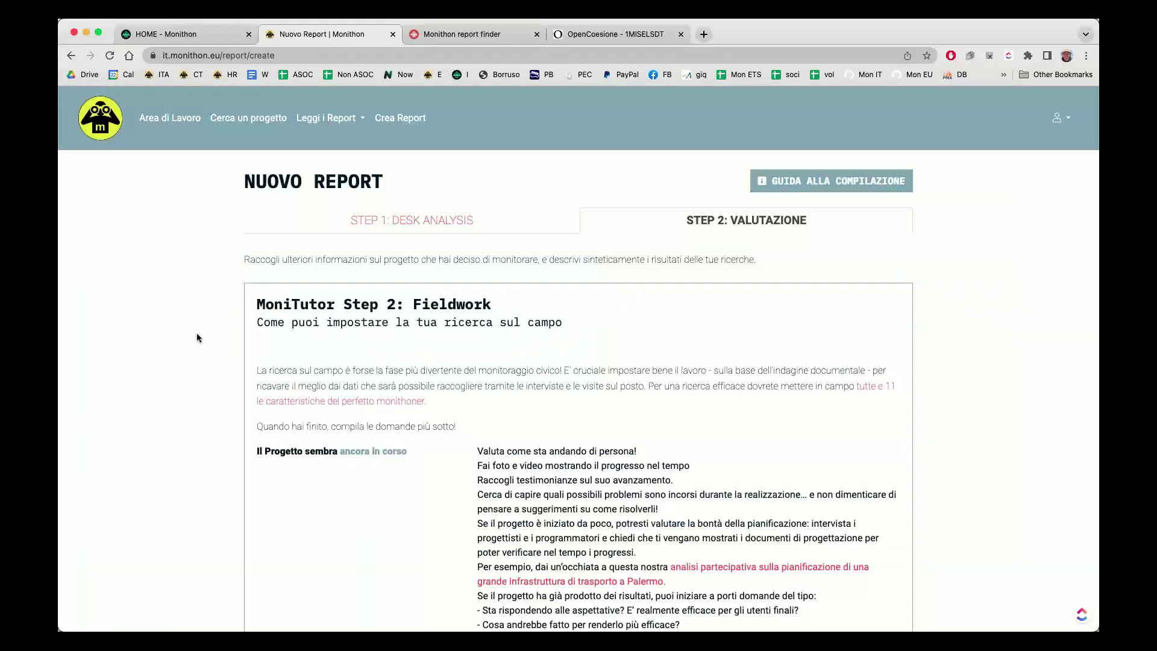
- Read the MoniTutor Step 2: Fieldwork guidance on the project's status, the responsible bodies, and which people to interview
scroll(610, 233, down, 3)
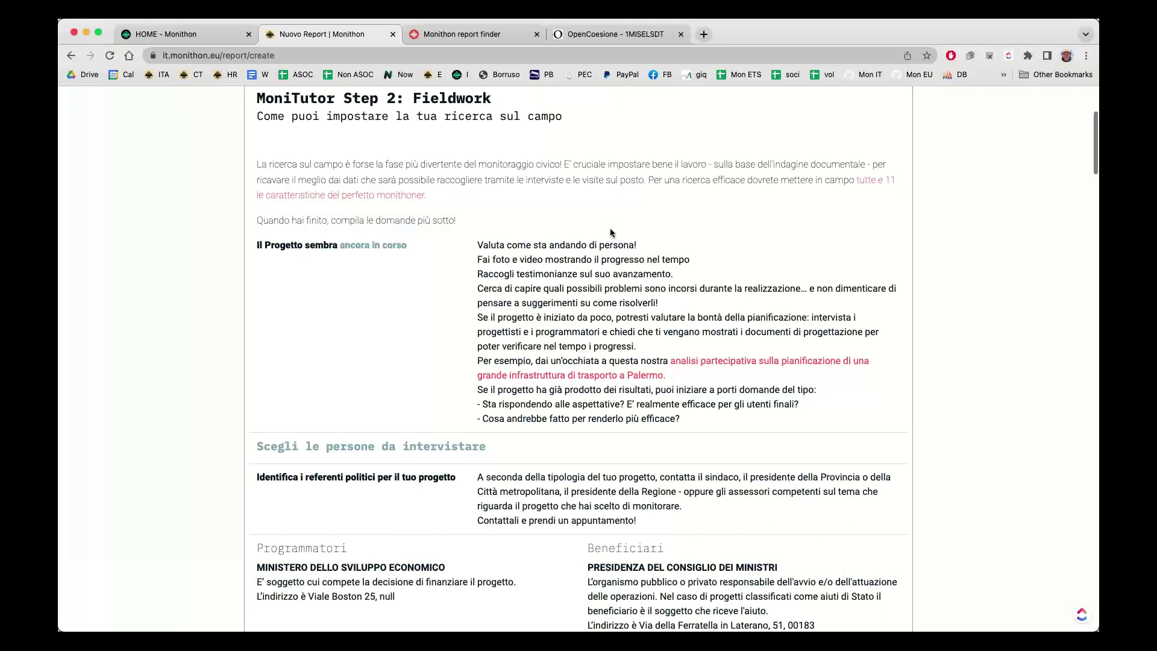
scroll(610, 232, down, 1)
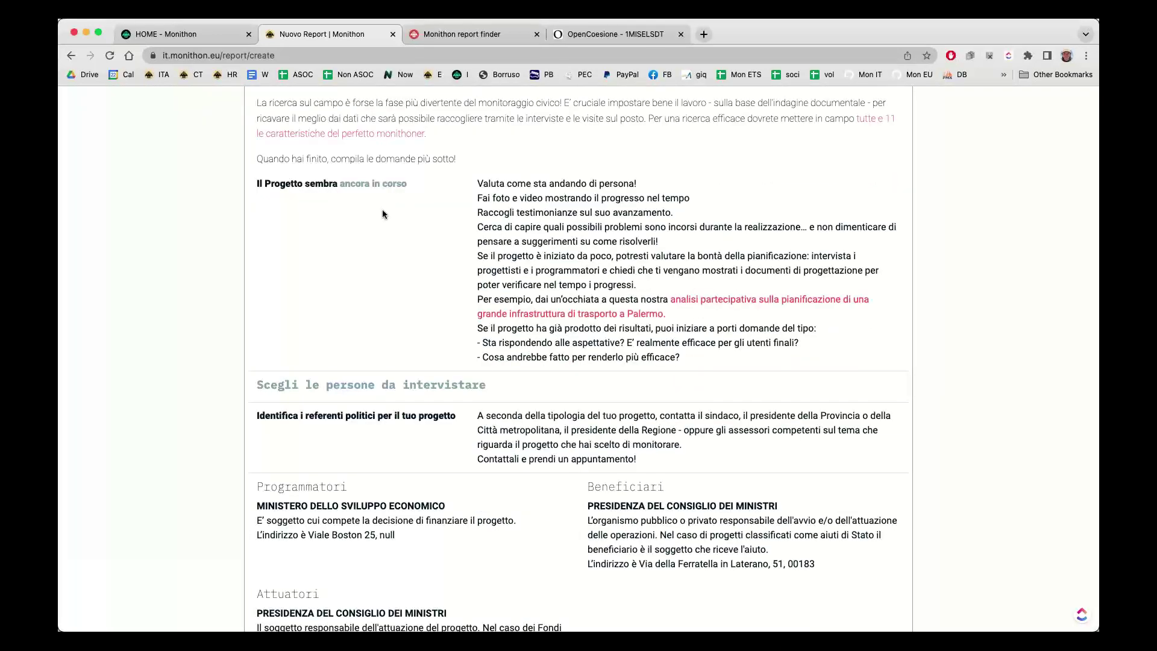
scroll(383, 211, down, 3)
scroll(382, 211, up, 3)
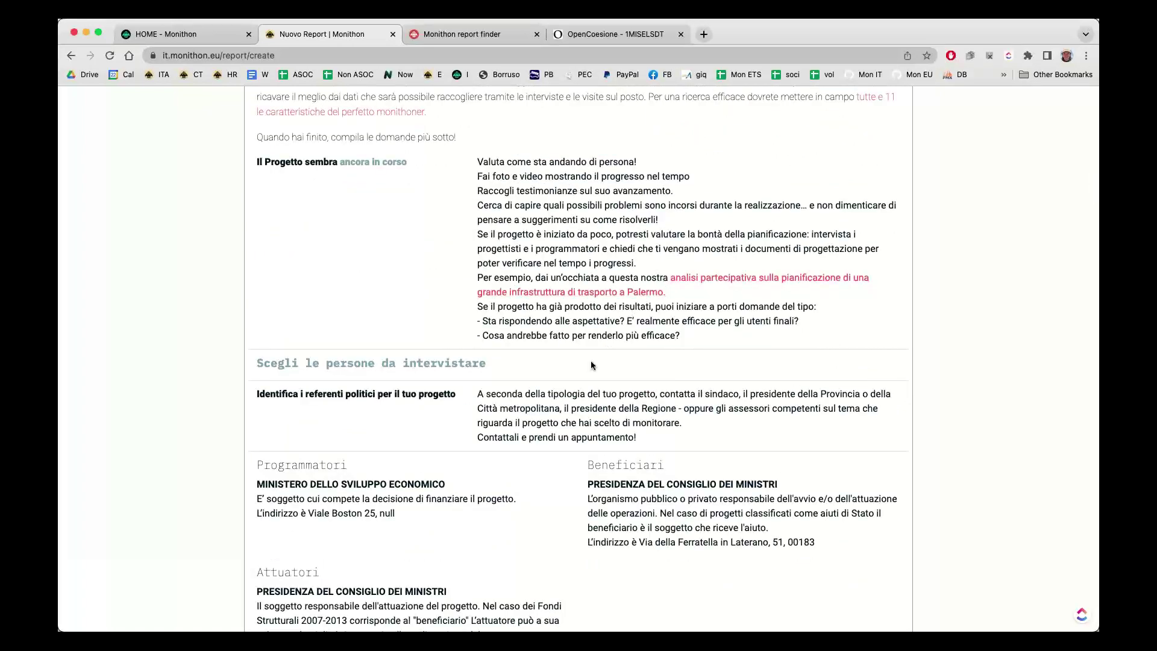
scroll(593, 360, down, 3)
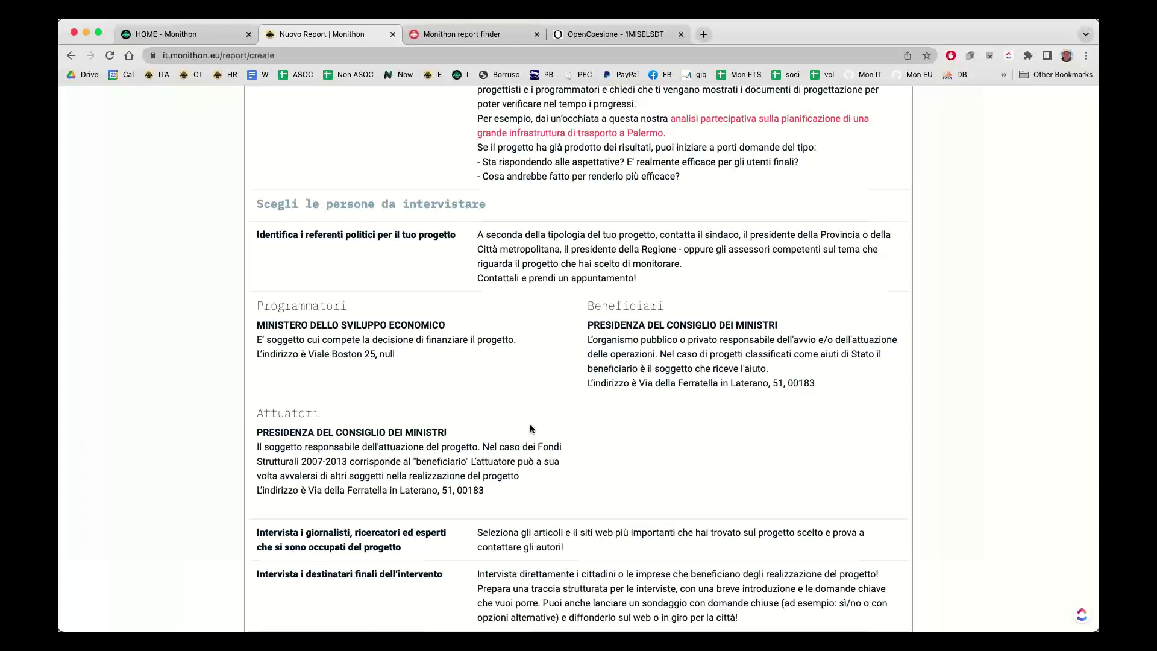
scroll(541, 362, down, 3)
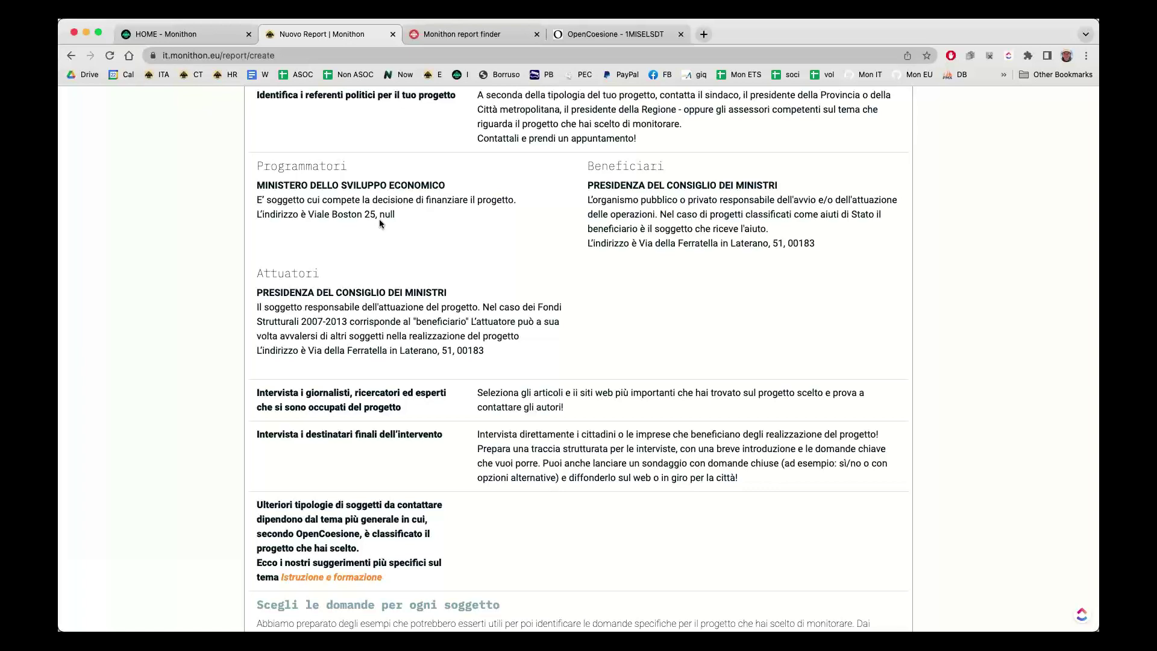
scroll(382, 228, down, 2)
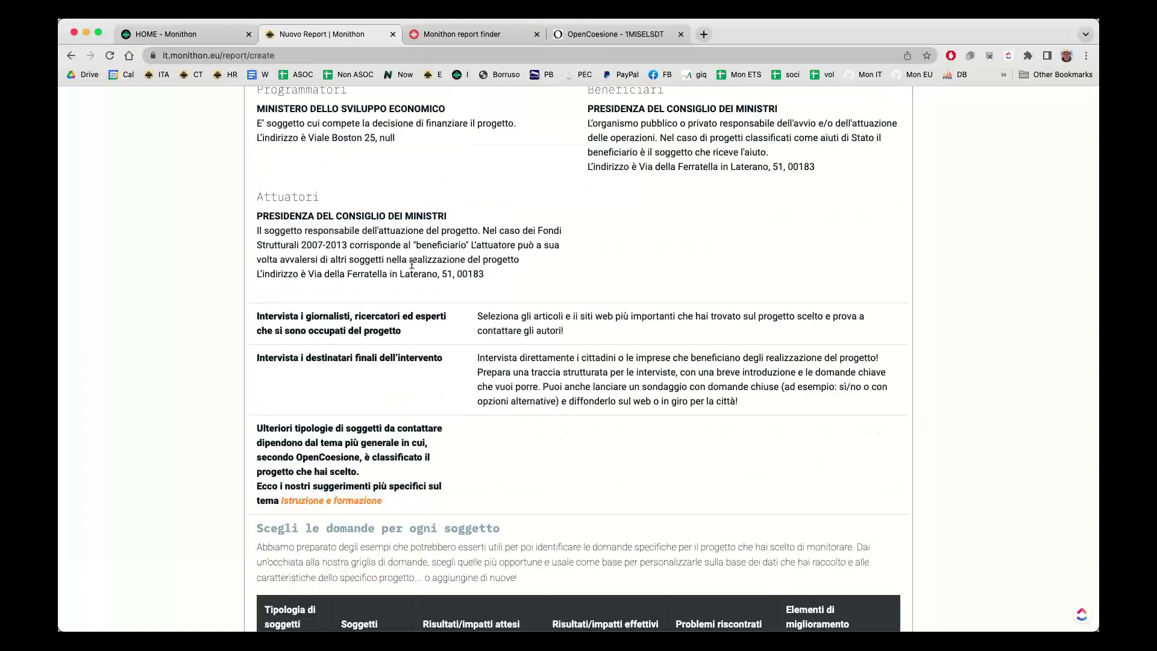
scroll(411, 263, down, 2)
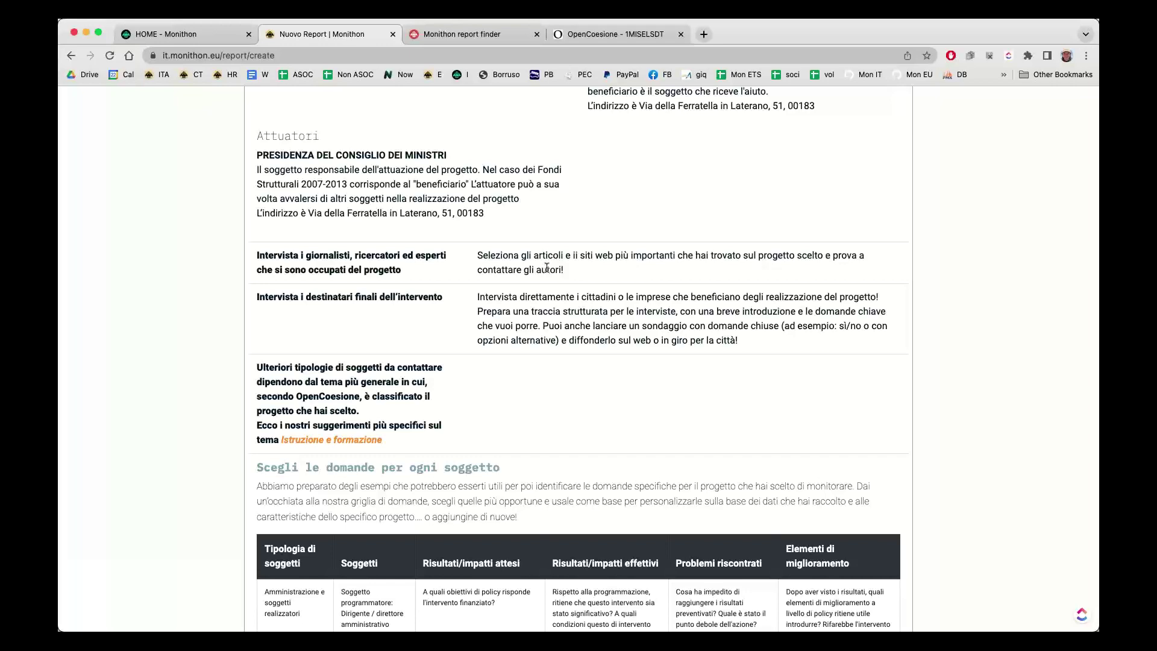
scroll(547, 267, down, 1)
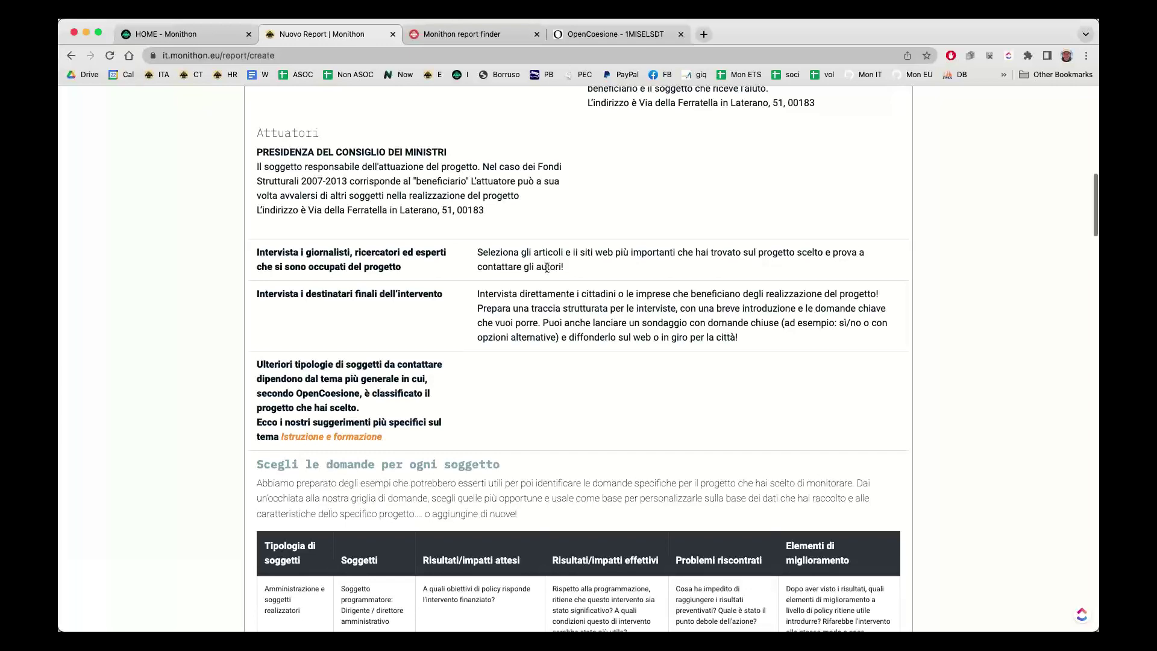
scroll(547, 267, down, 1)
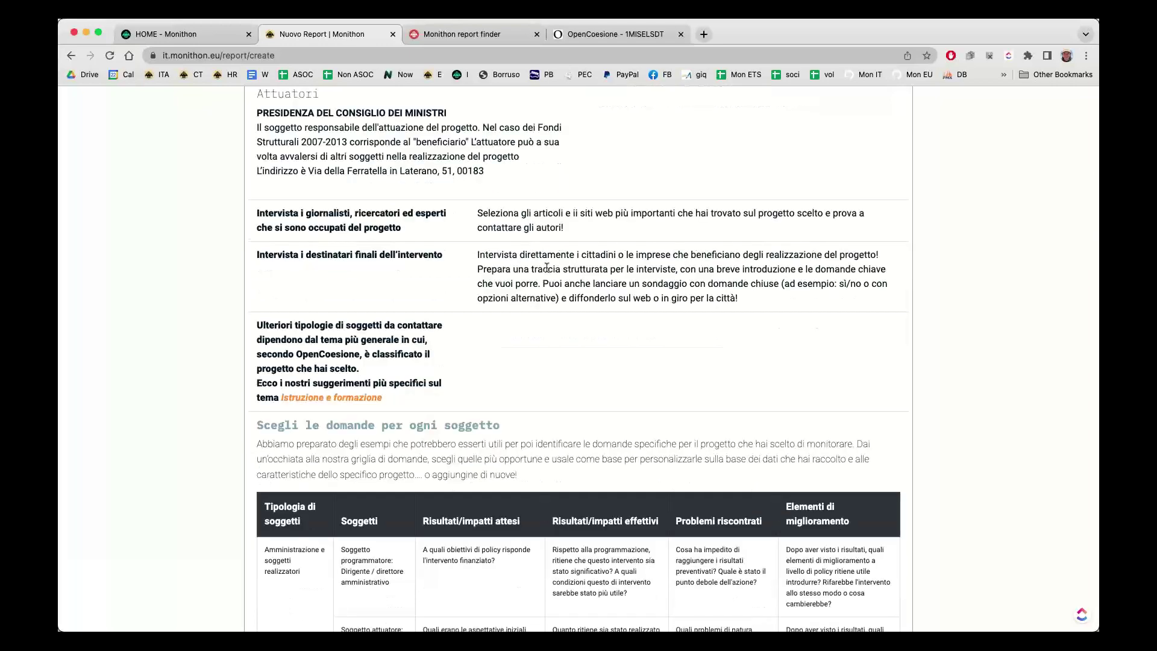
- Examine the grid of sample interview questions for implementing bodies, stakeholders and end users, plus the example reports on the same theme
scroll(547, 267, down, 5)
scroll(547, 267, down, 4)
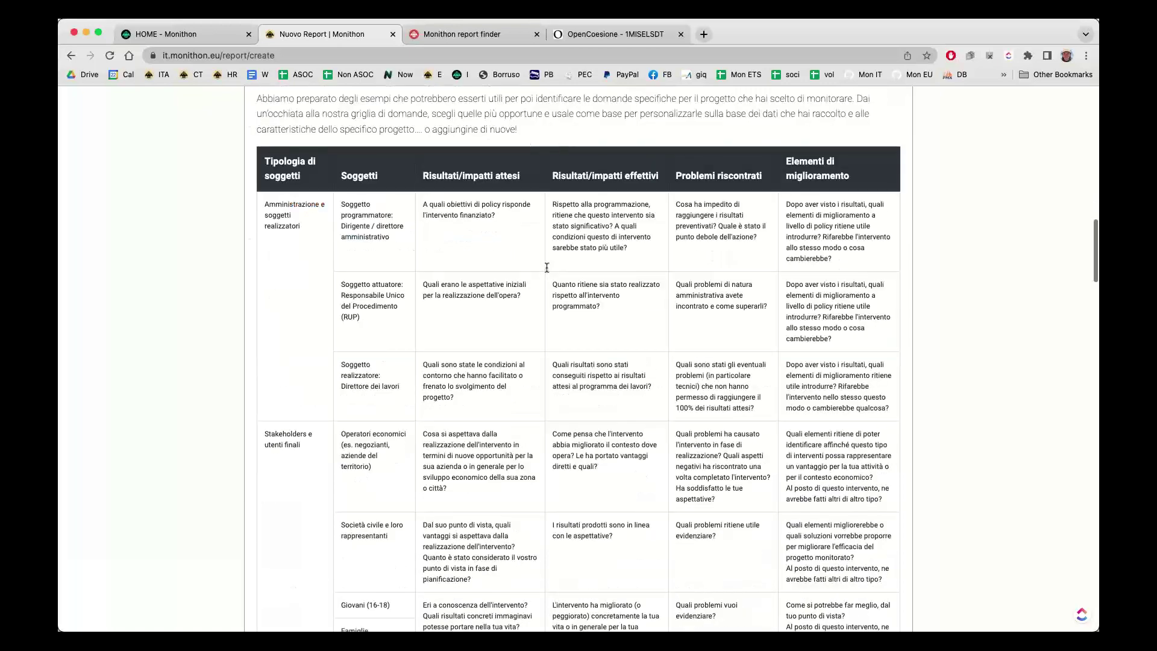
scroll(547, 268, down, 1)
scroll(547, 268, down, 1)
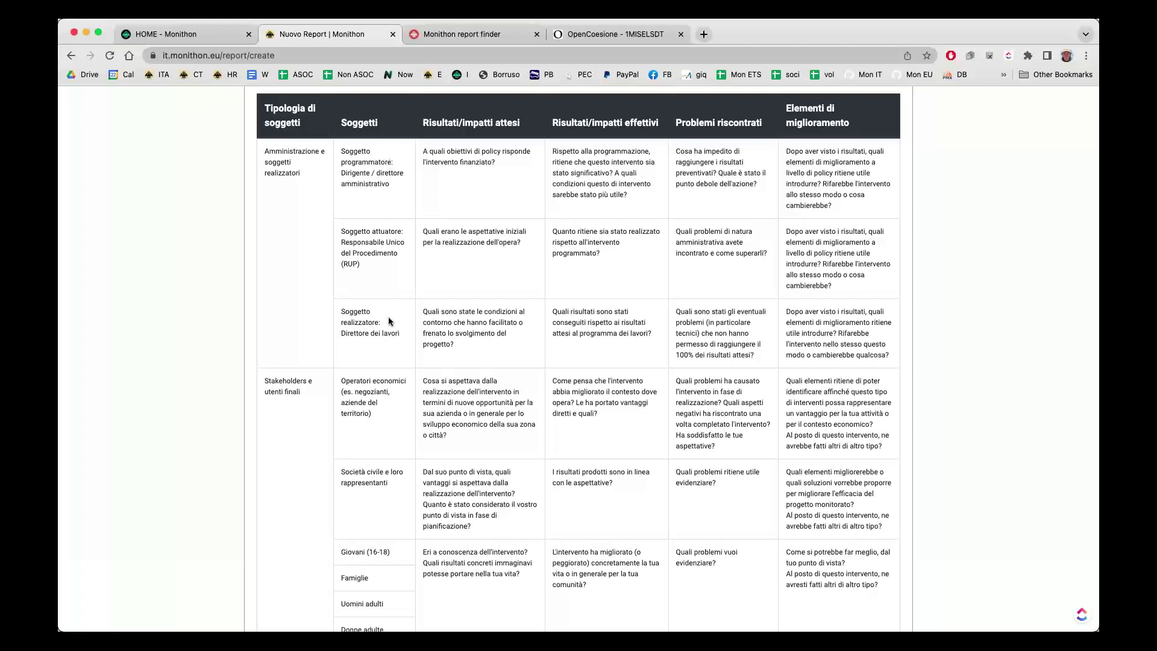
scroll(389, 319, down, 2)
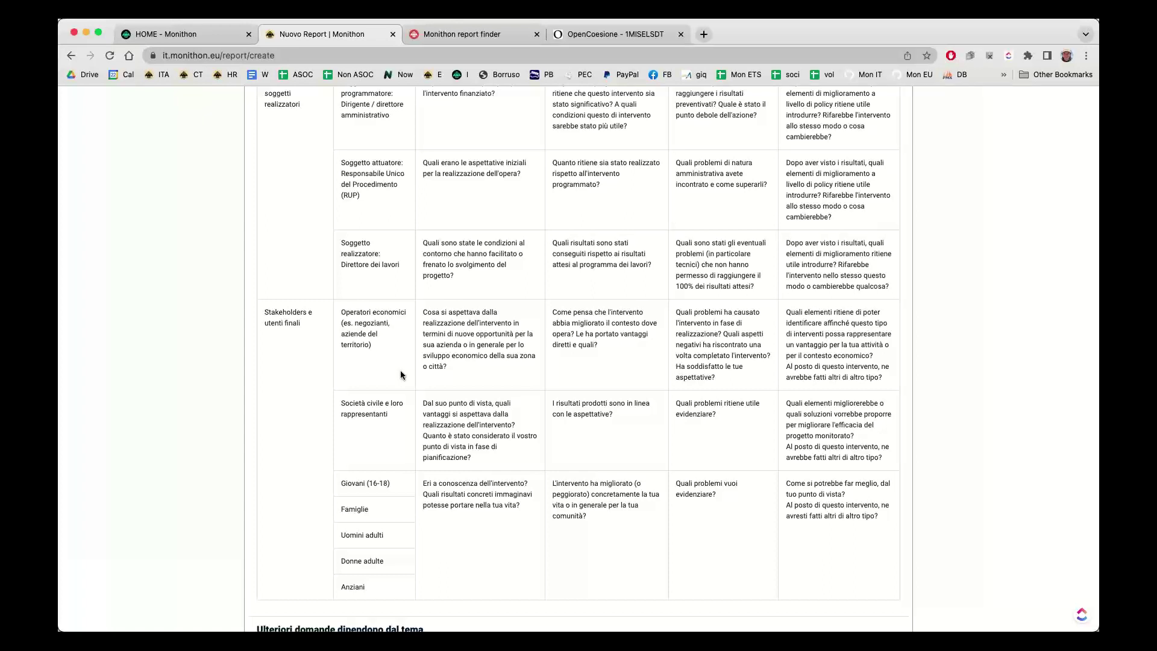
scroll(401, 375, down, 1)
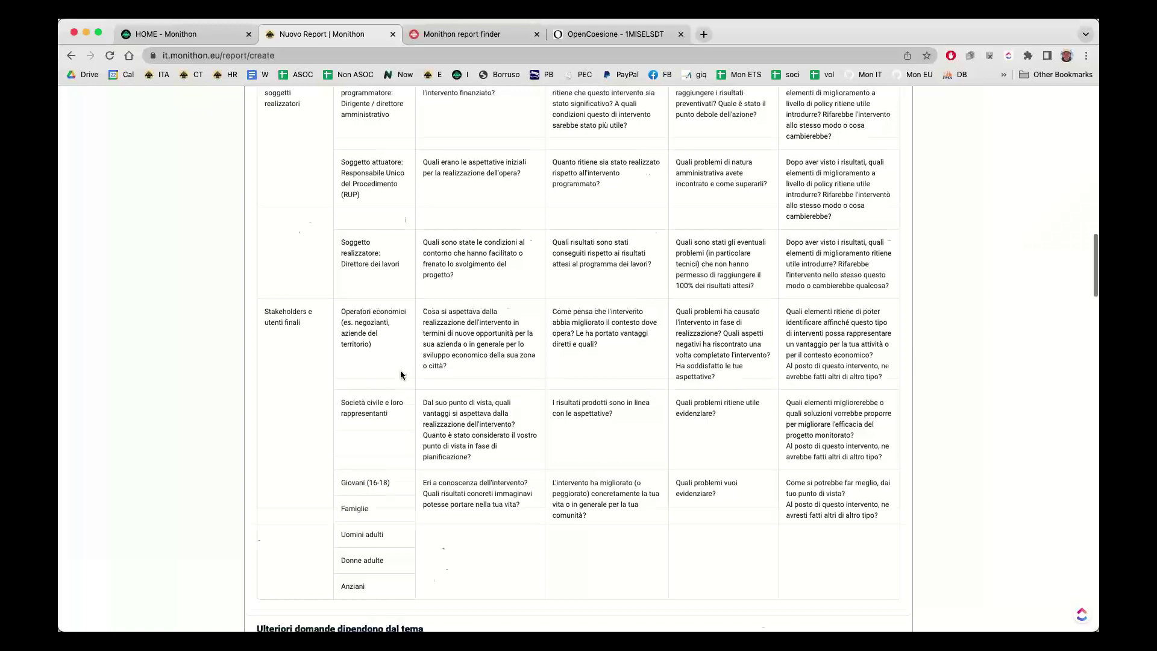
scroll(401, 375, down, 3)
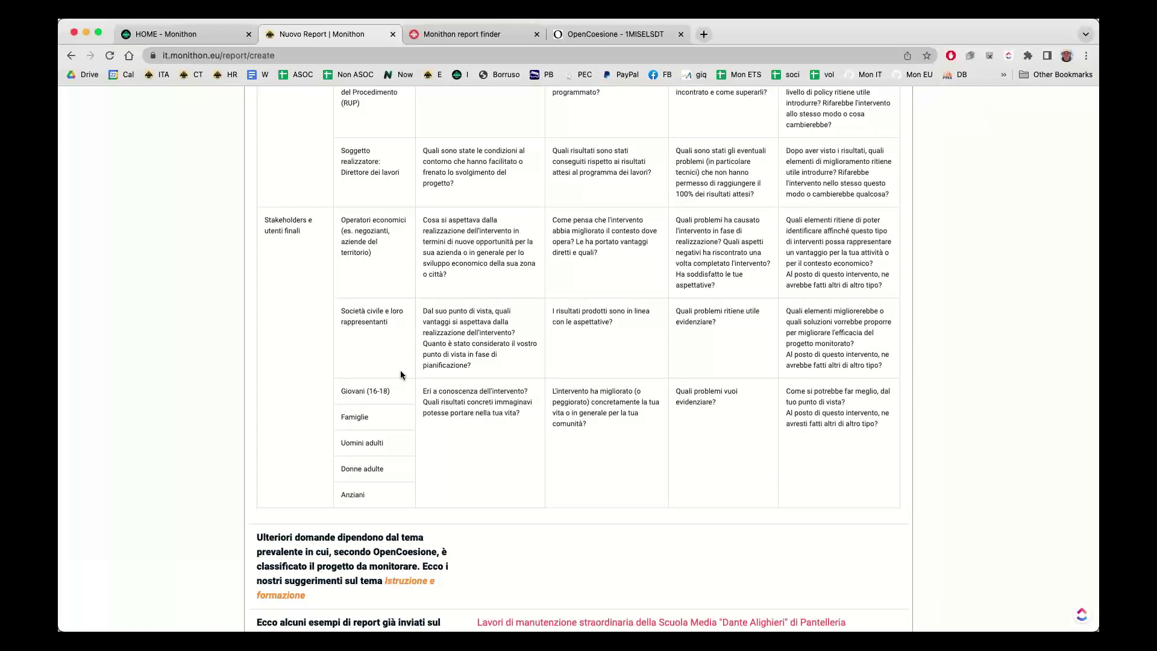
scroll(401, 375, down, 16)
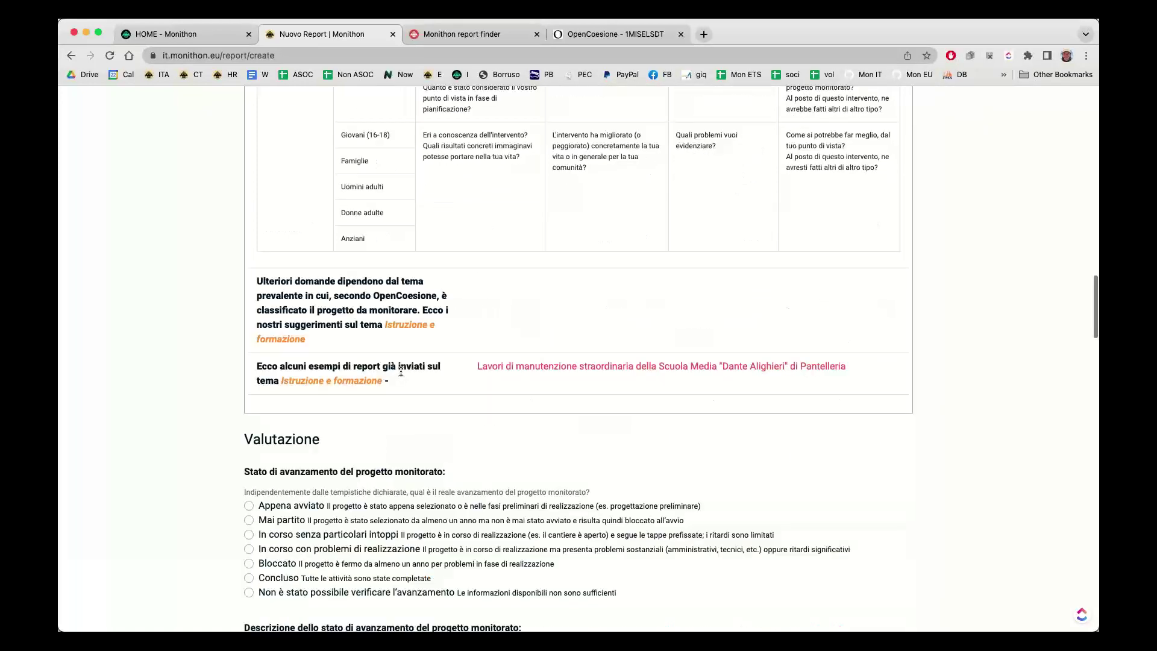
- Try the progress states "Appena avviato" and "Mai partito", and set the monitored project's status to "In corso senza particolari intoppi"
scroll(401, 375, down, 1)
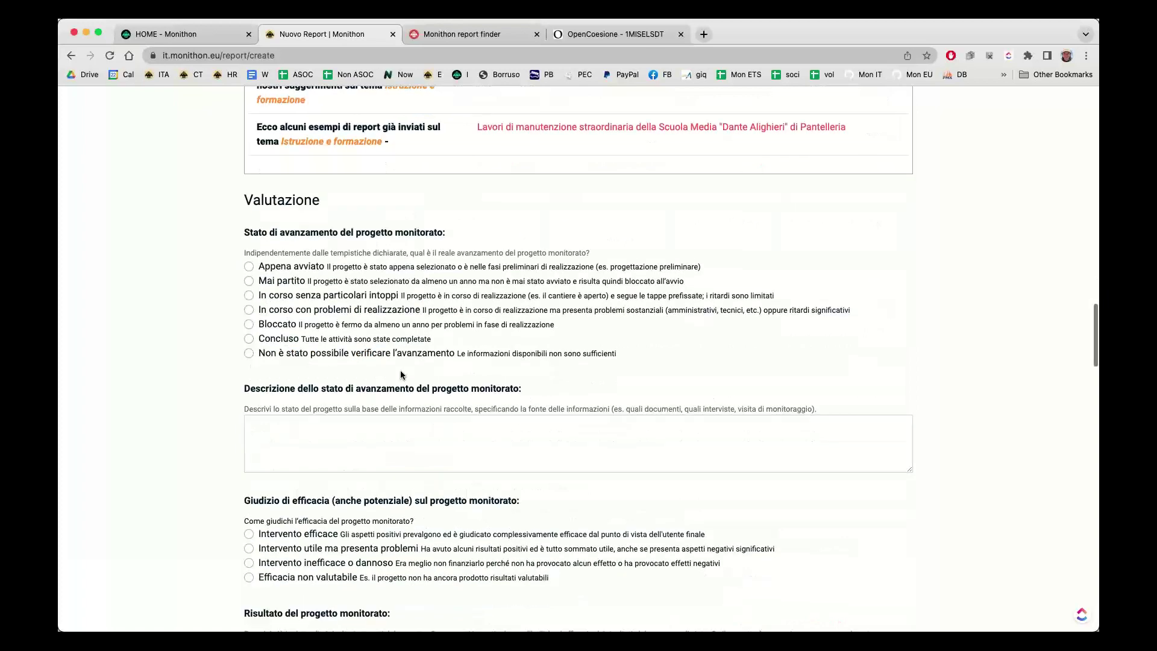
scroll(359, 210, down, 1)
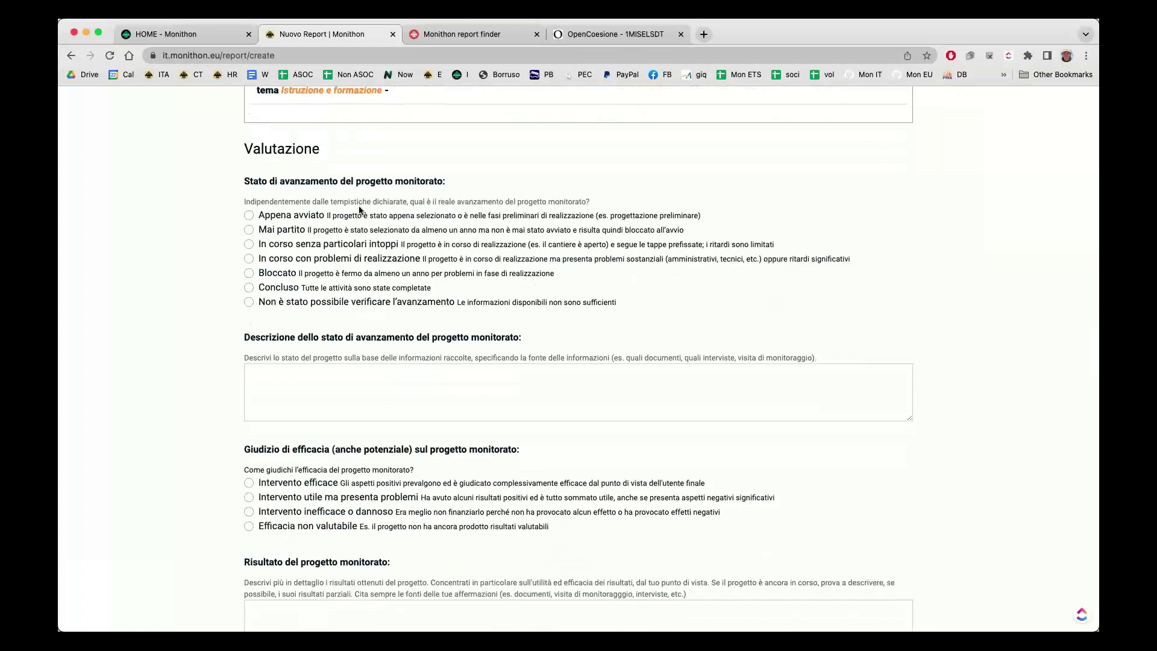
scroll(360, 210, down, 1)
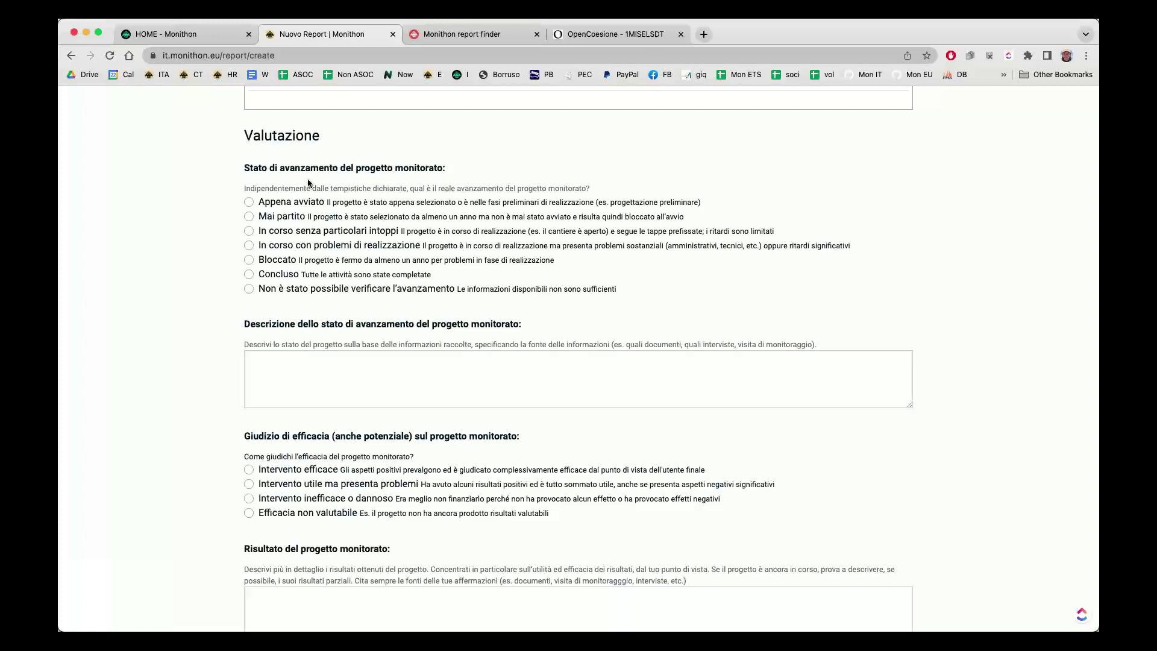
click(249, 202)
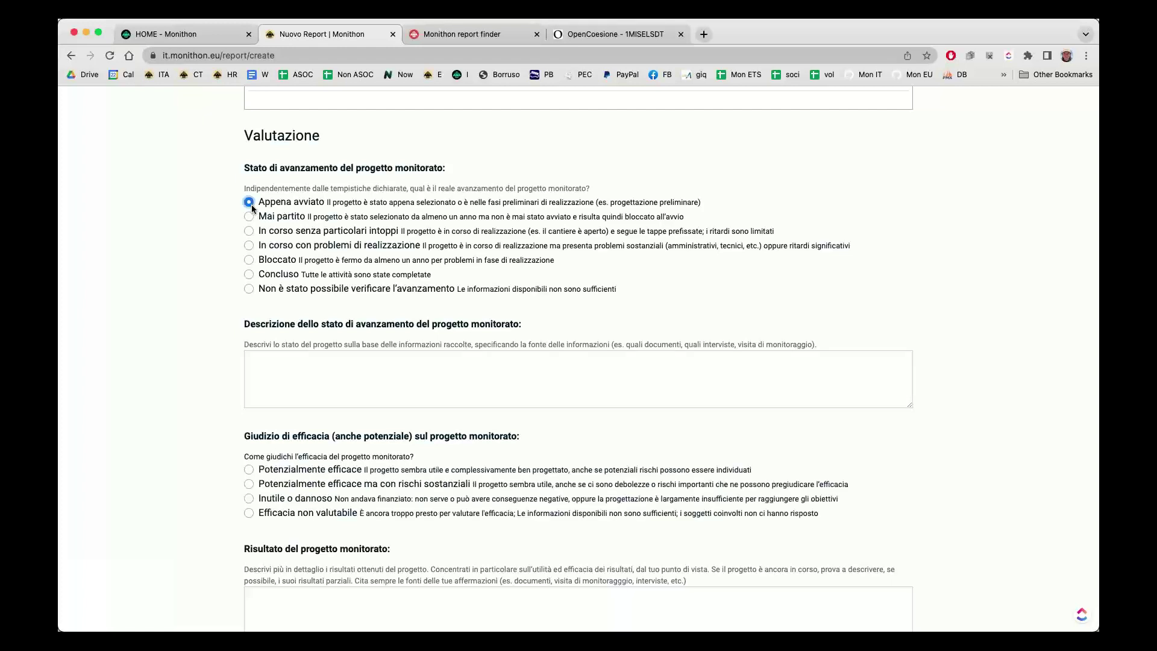
click(248, 217)
click(249, 231)
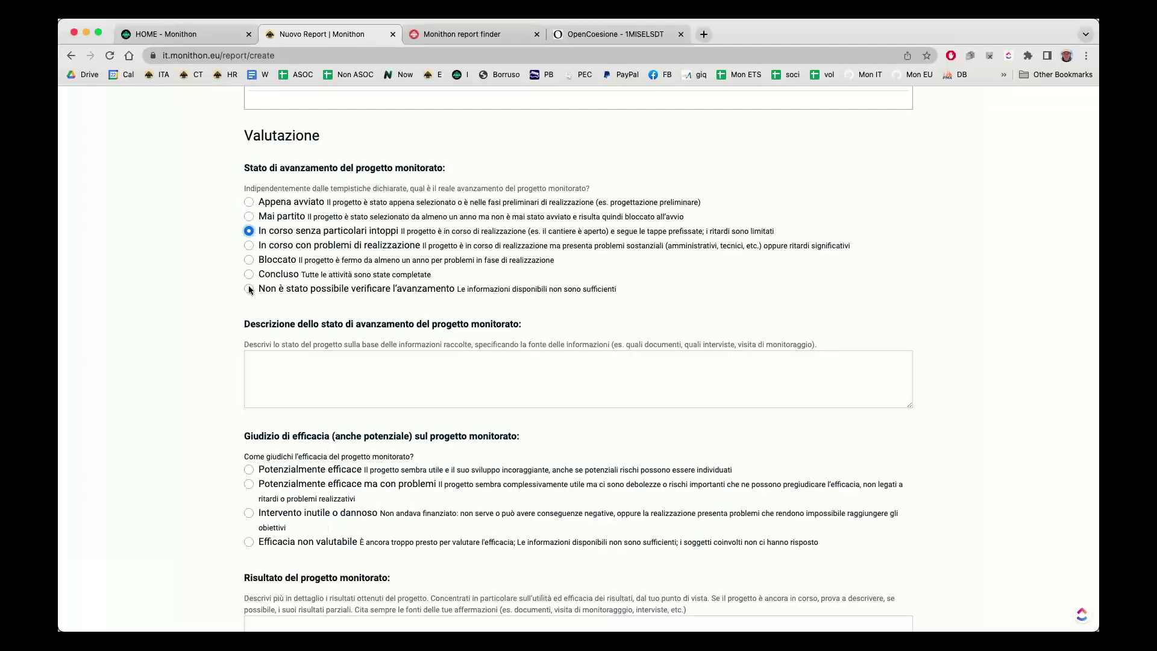
- Try the progress states "In corso con problemi di realizzazione" and "Concluso", and set the monitored project's status to "Appena avviato"
click(249, 246)
click(250, 232)
click(252, 273)
scroll(271, 362, down, 3)
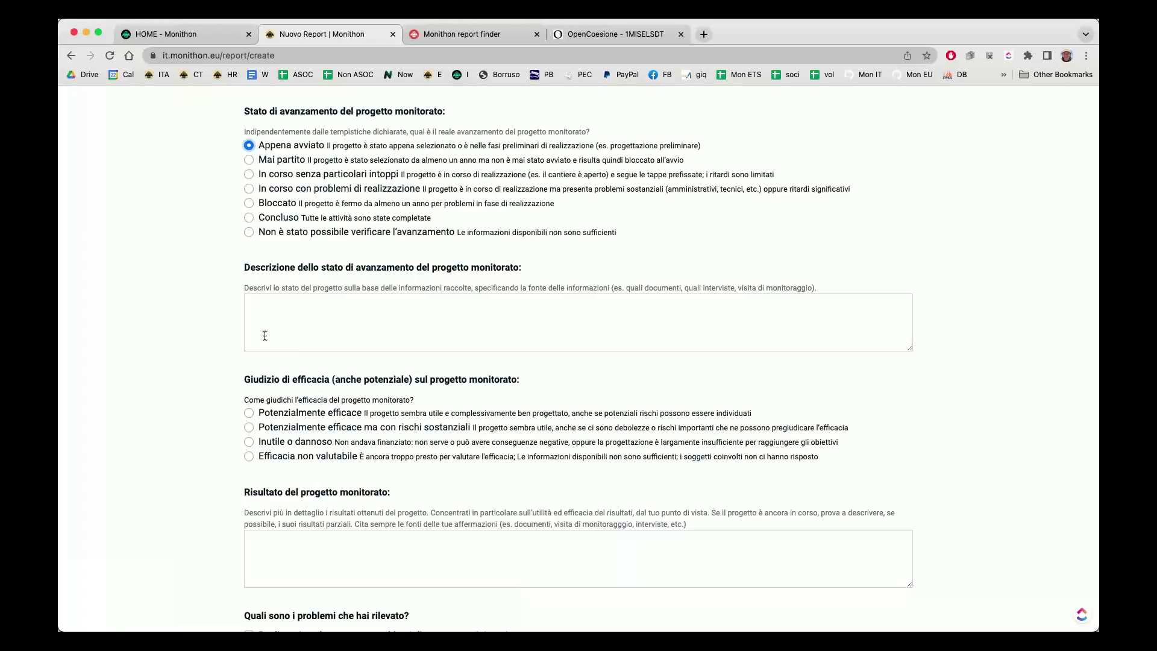
- Set the effectiveness judgement of the monitored project to "Potenzialmente efficace ma con rischi sostanziali"
scroll(253, 271, down, 5)
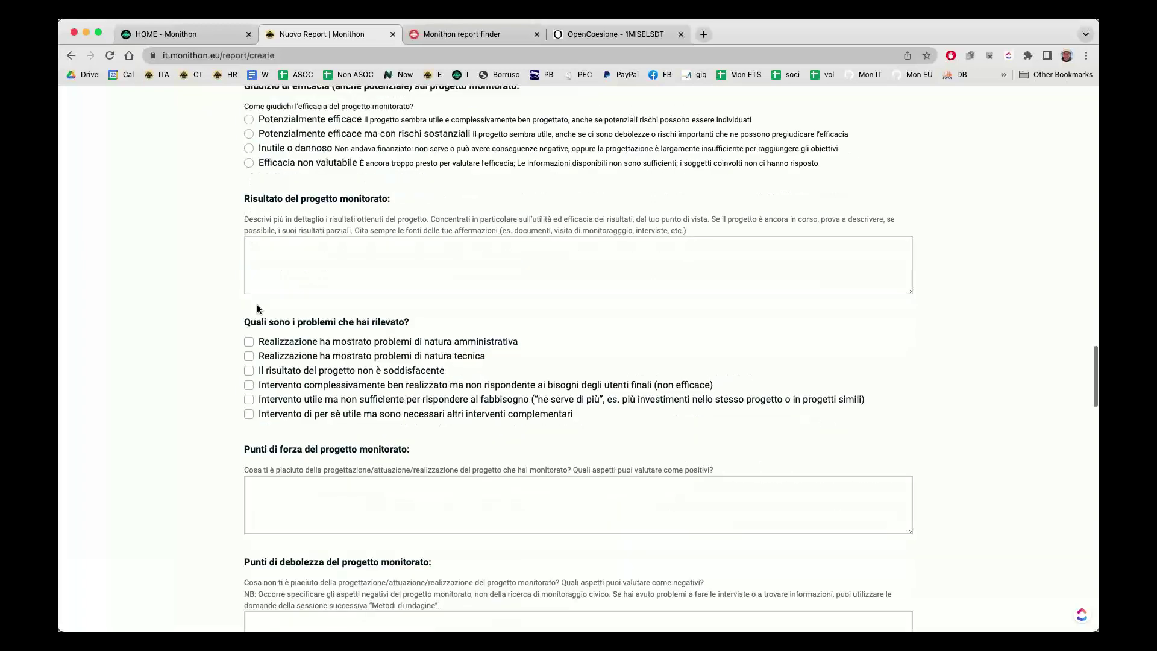
scroll(257, 309, up, 3)
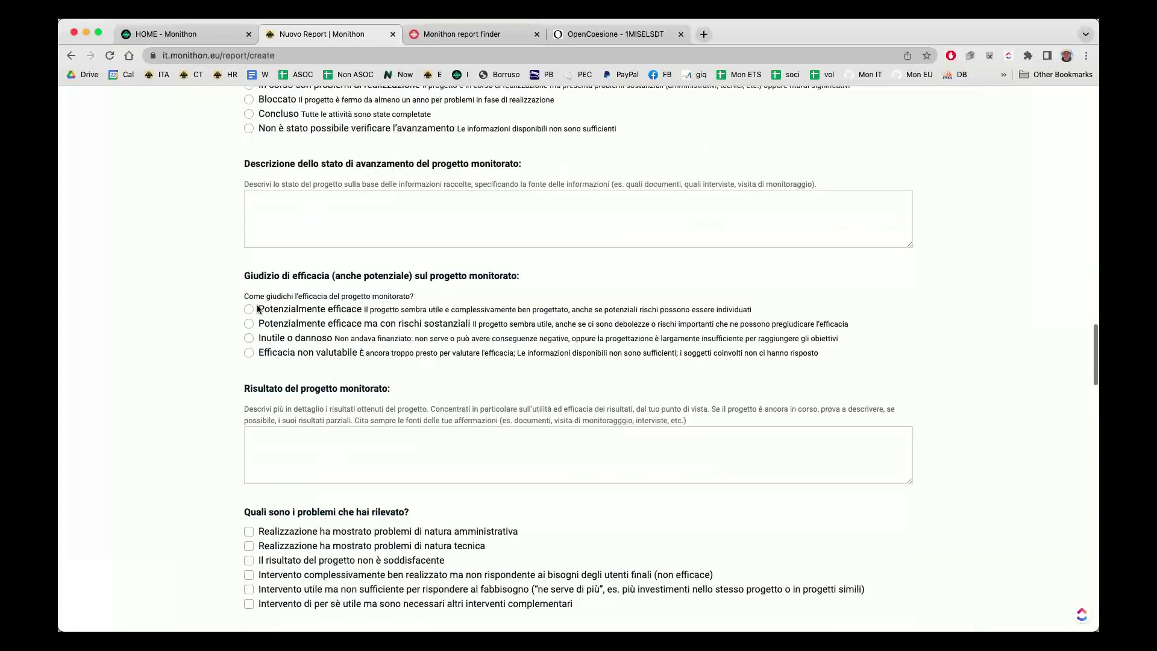
scroll(259, 309, up, 1)
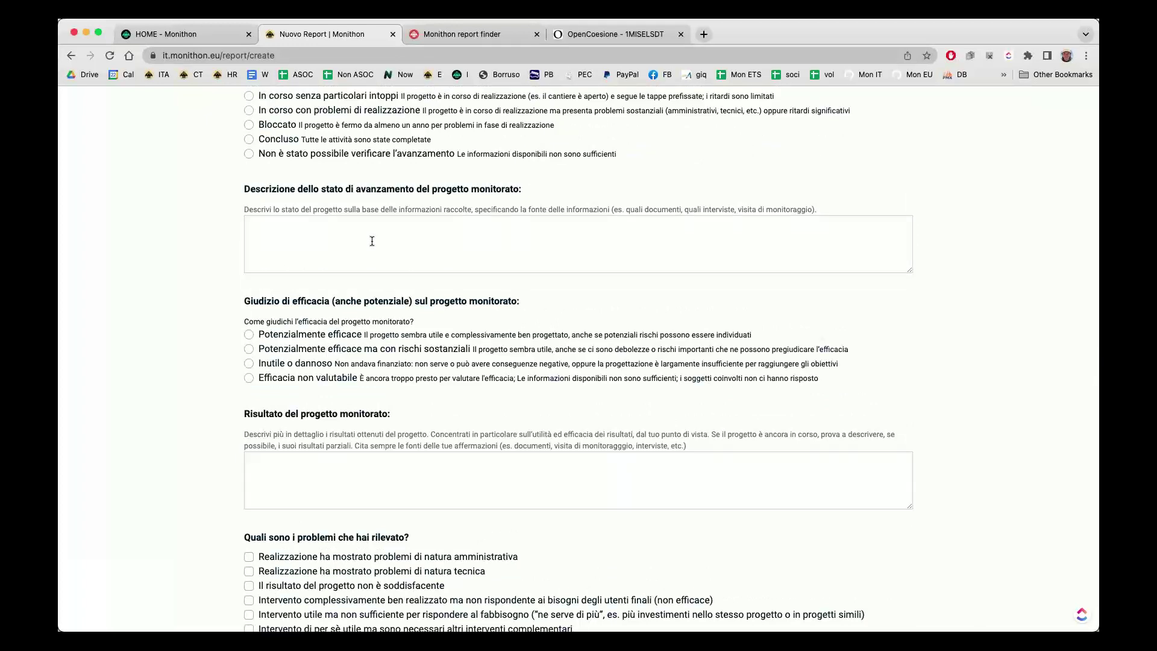
click(250, 351)
- Examine the Valutazione questions on progress description, results, problems found, strengths, weaknesses, future risks and proposed solutions, leaving them unanswered
click(296, 255)
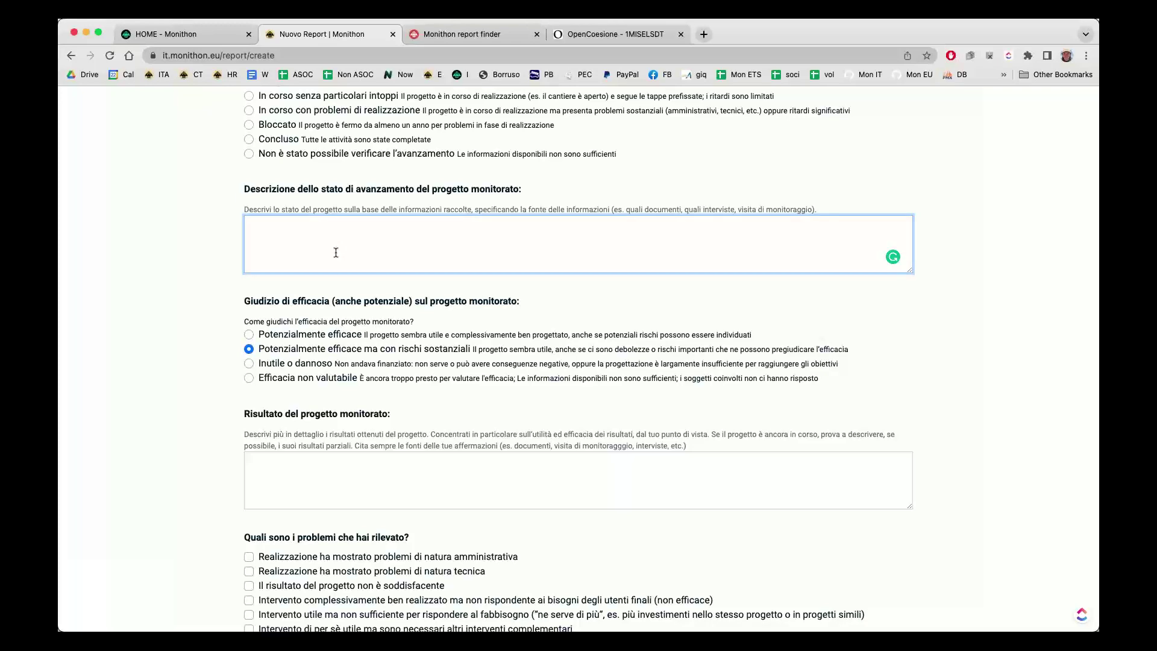
scroll(335, 253, down, 1)
scroll(336, 253, down, 5)
click(308, 315)
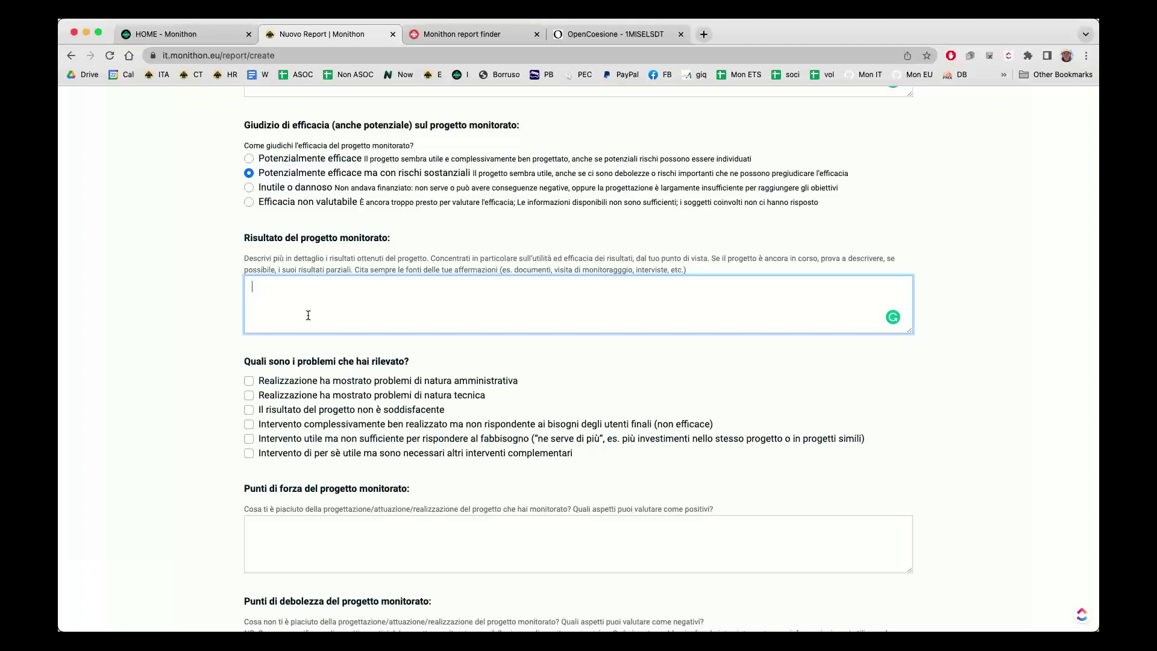
scroll(308, 315, down, 4)
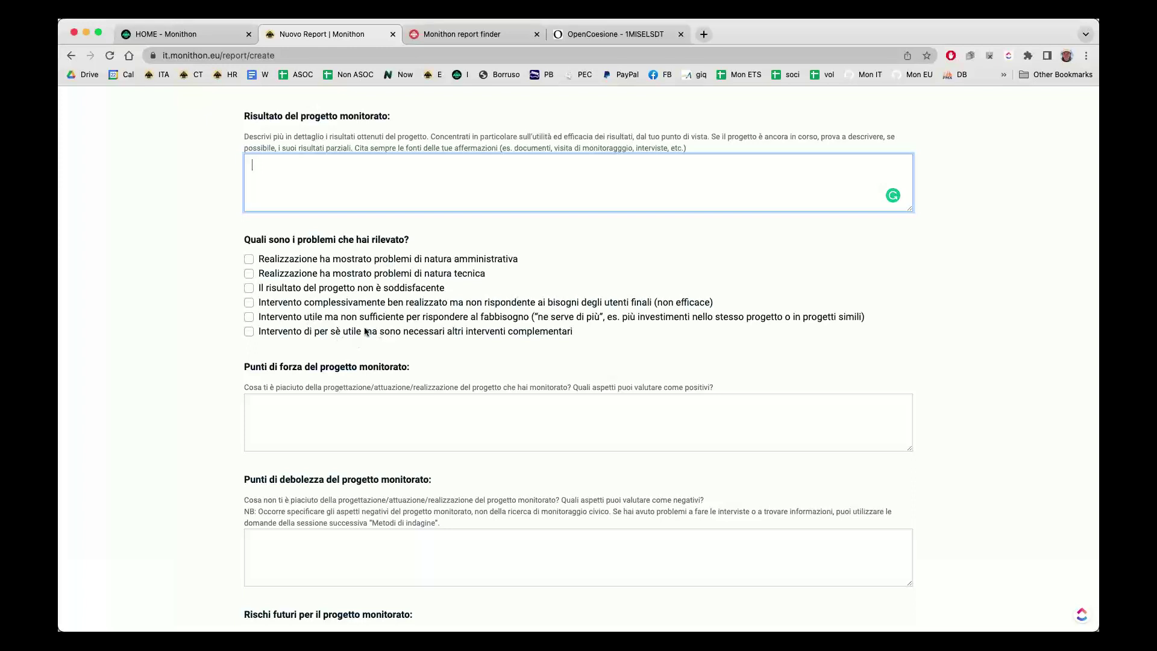
scroll(319, 330, down, 2)
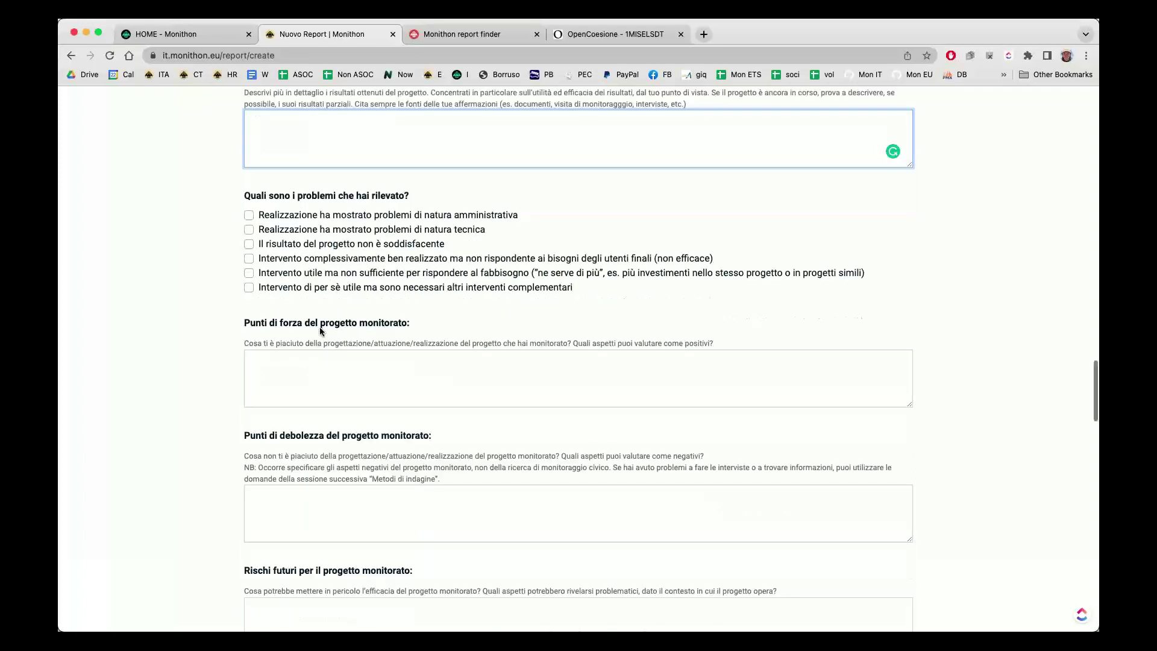
scroll(319, 331, down, 4)
scroll(320, 327, down, 3)
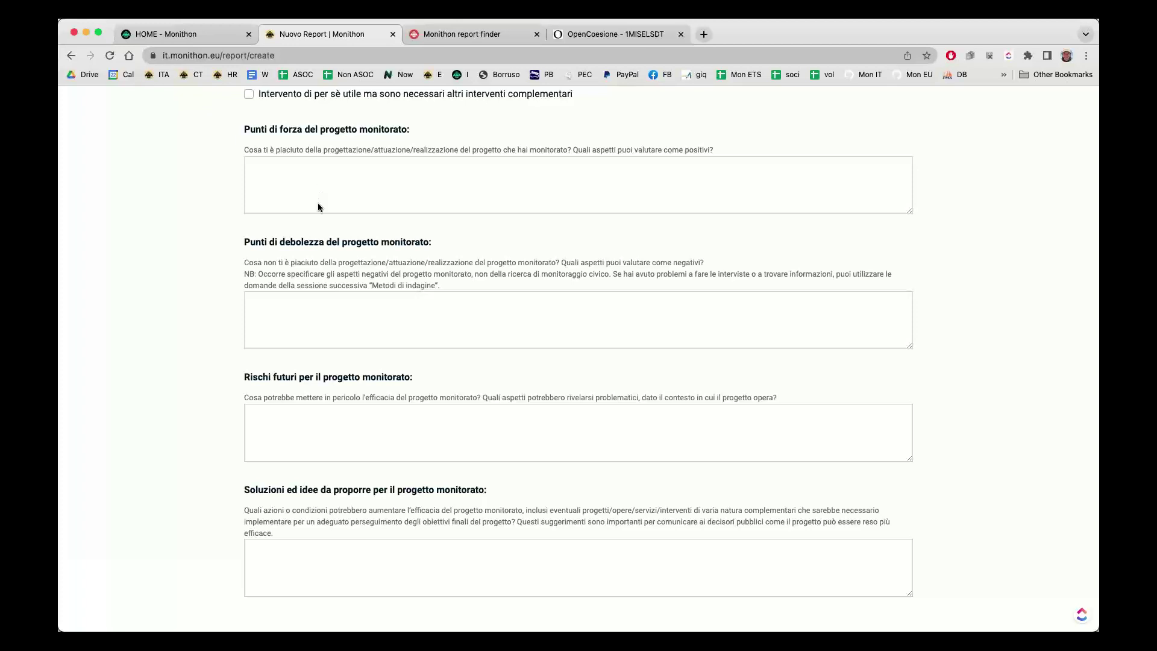
scroll(318, 272, down, 3)
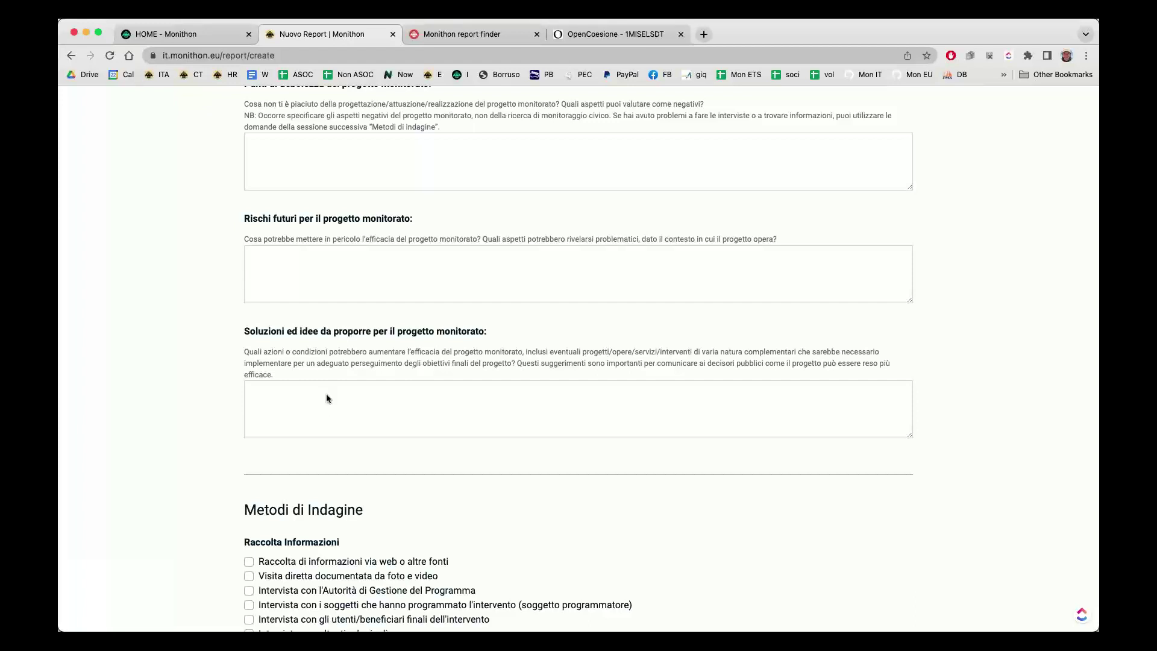
drag(252, 337, 518, 335)
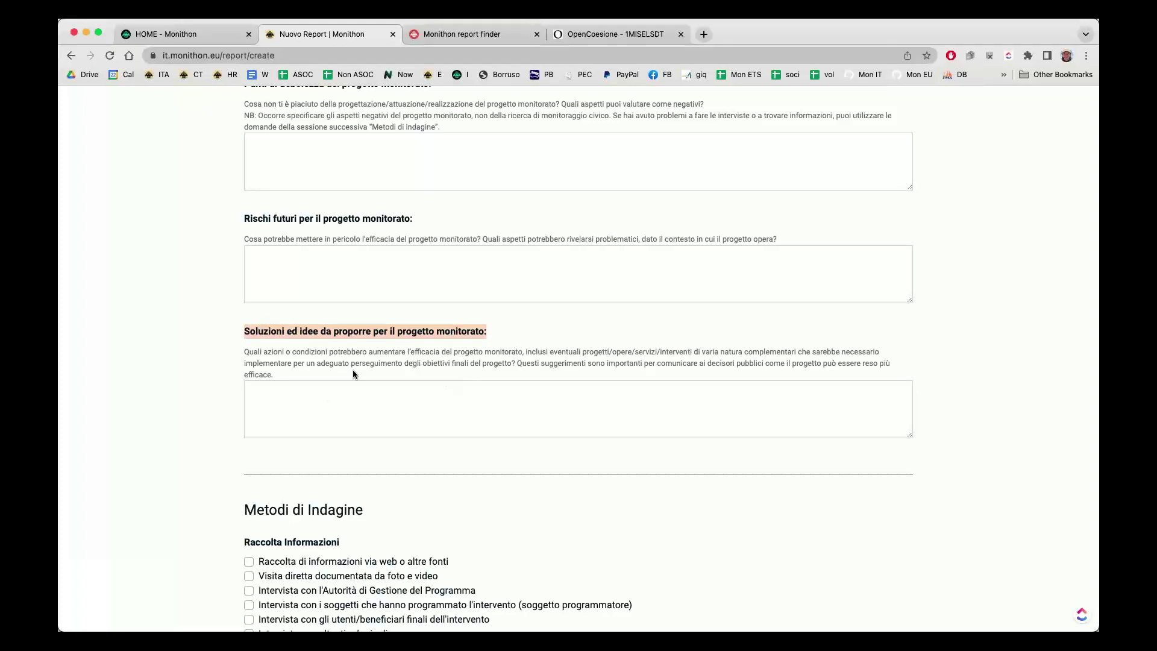
scroll(215, 392, down, 2)
- Examine the Metodi di Indagine questions on information gathering, access to public information, people interviewed, and the main questions and answers
scroll(215, 396, down, 8)
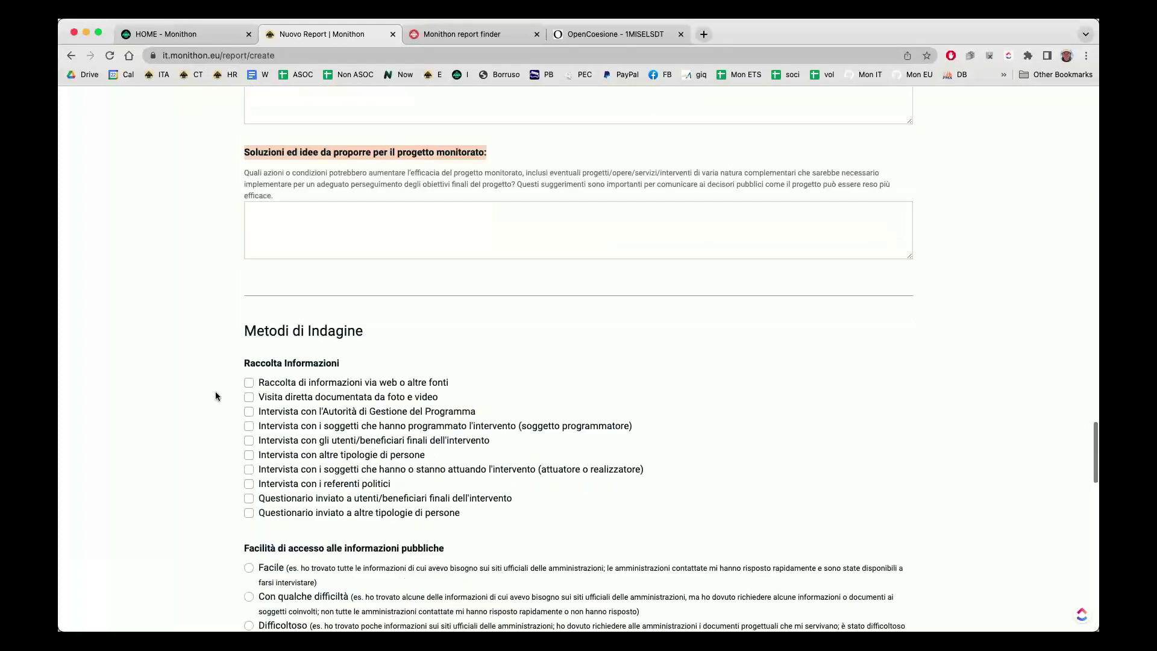
scroll(215, 396, down, 2)
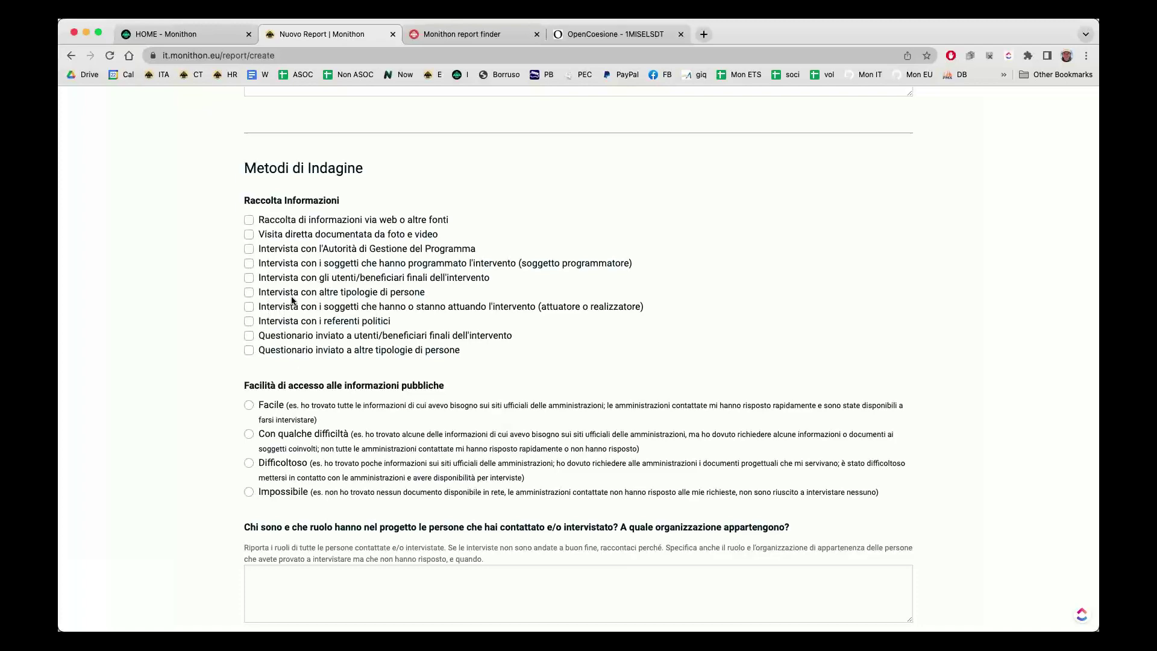
scroll(292, 300, down, 1)
scroll(291, 300, down, 3)
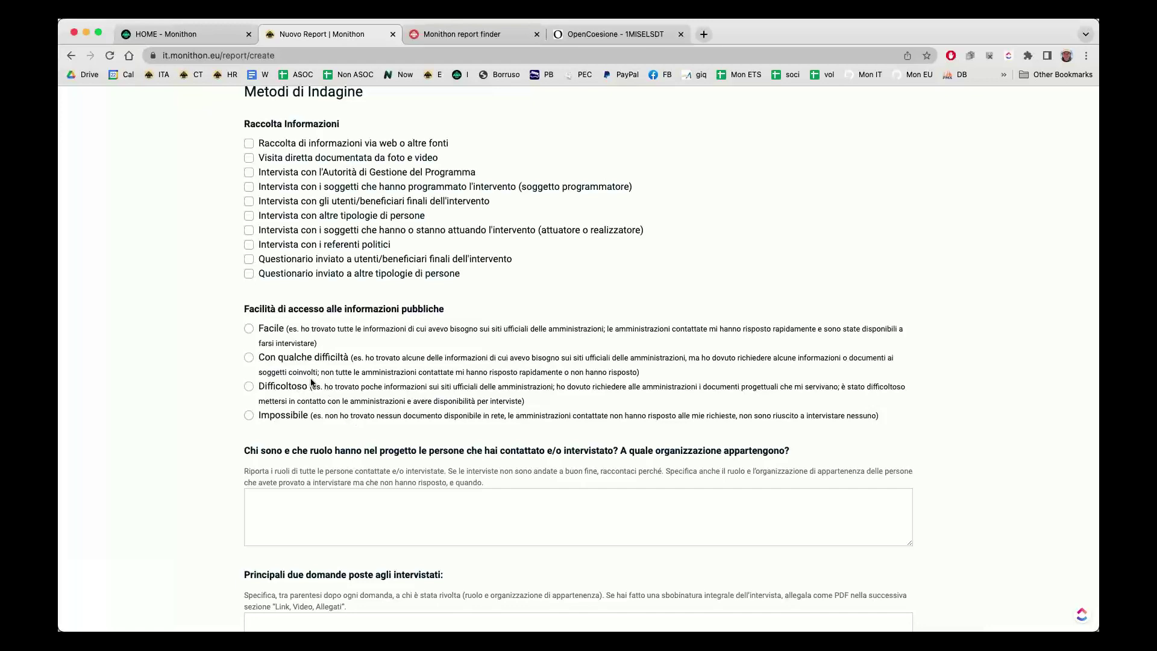
scroll(312, 383, down, 1)
scroll(337, 407, down, 3)
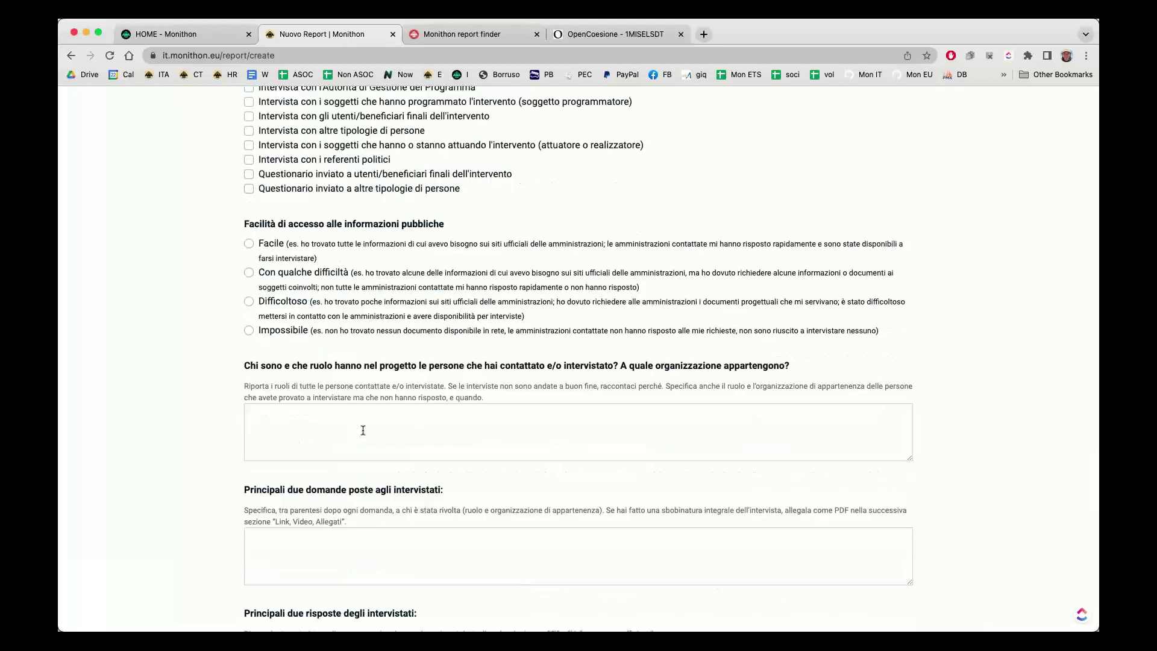
click(363, 430)
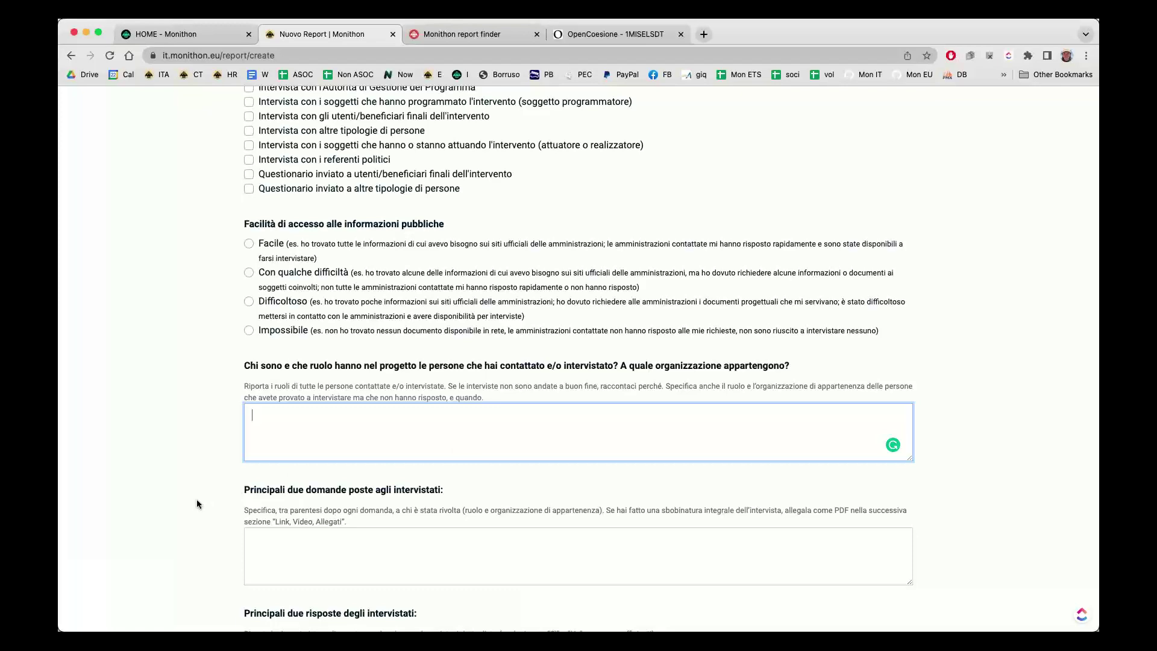
scroll(197, 504, down, 1)
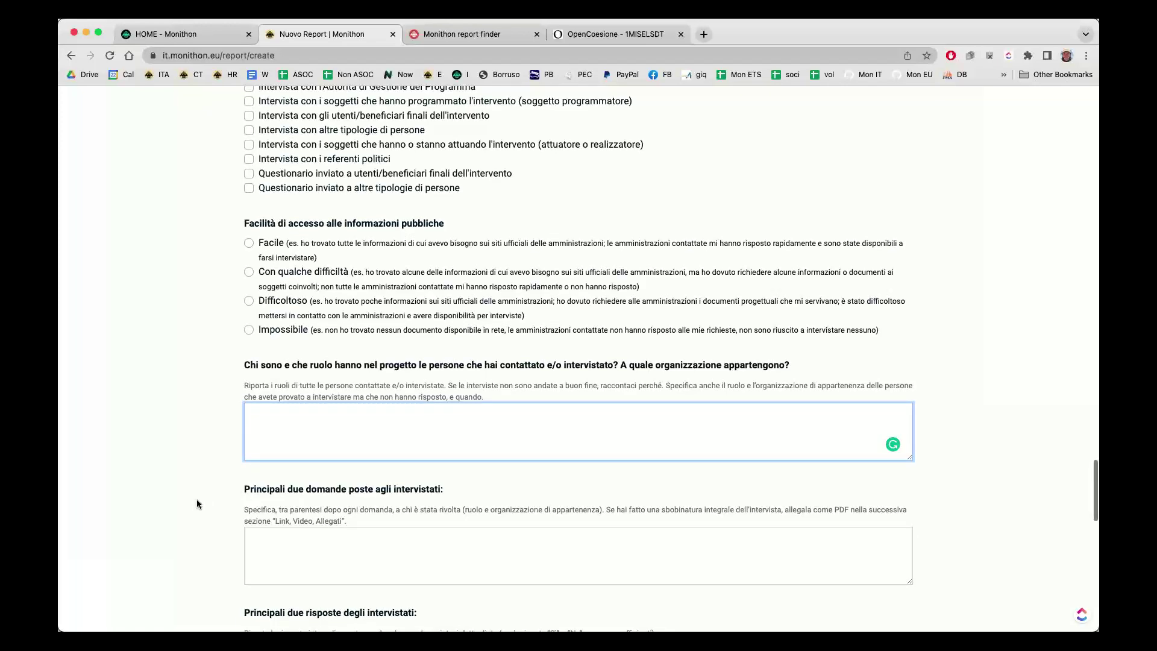
scroll(197, 501, down, 3)
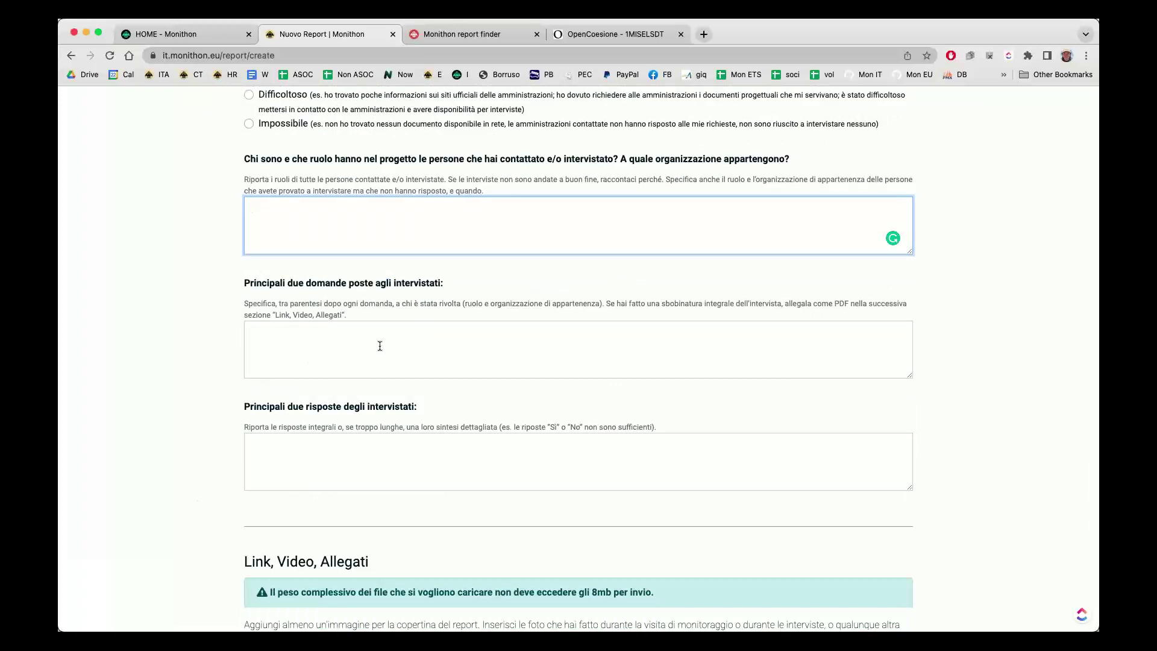
click(419, 339)
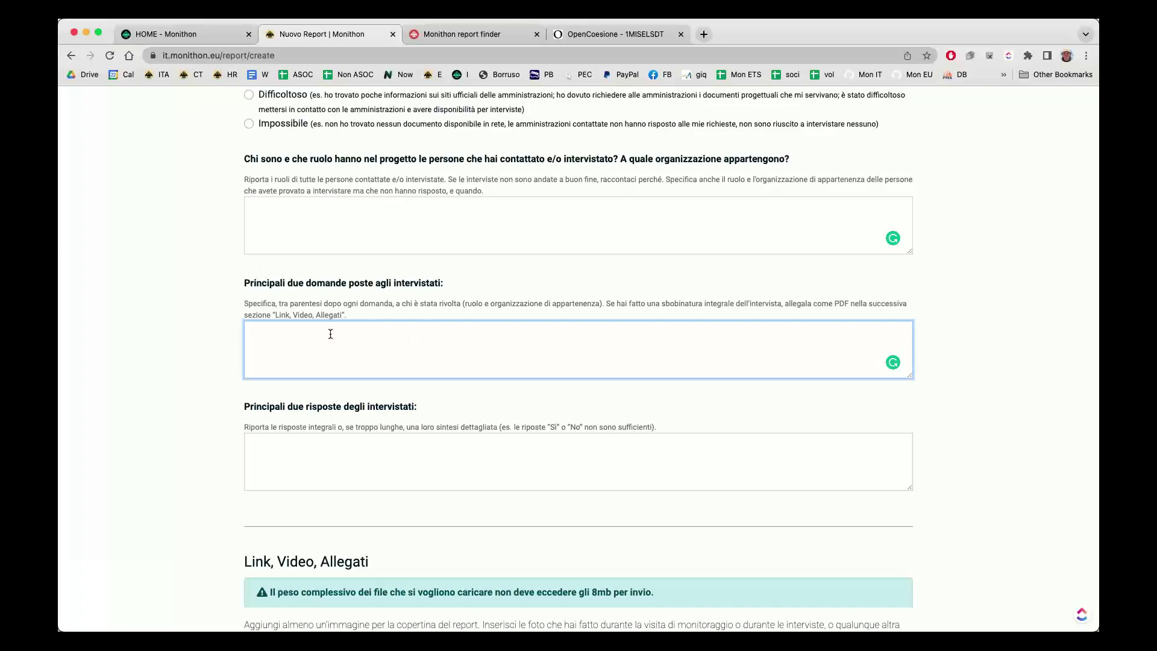
- Add three more attachment slots for images or documents, and open the file chooser for the first slot without picking a file
scroll(235, 352, down, 7)
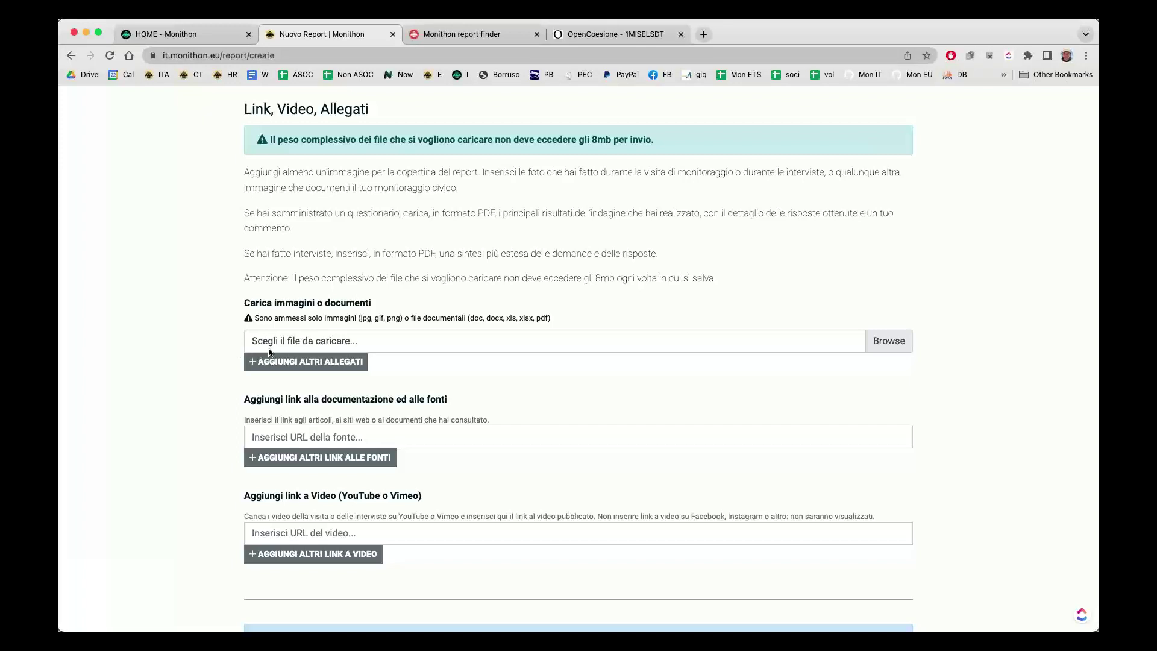
click(348, 361)
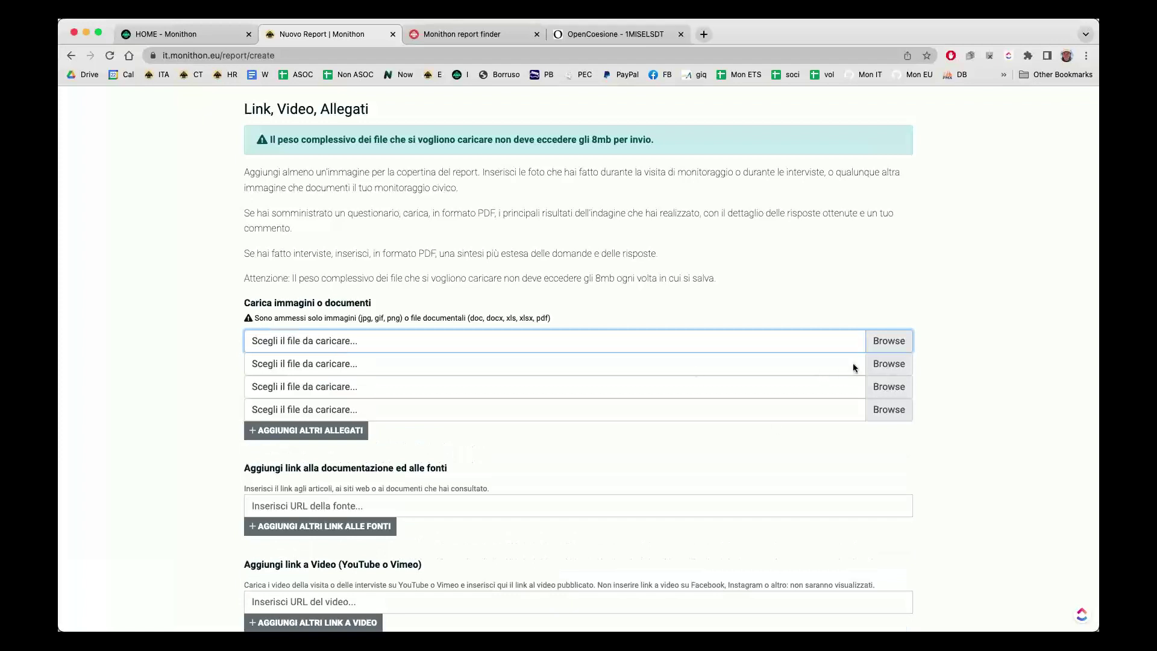
click(748, 345)
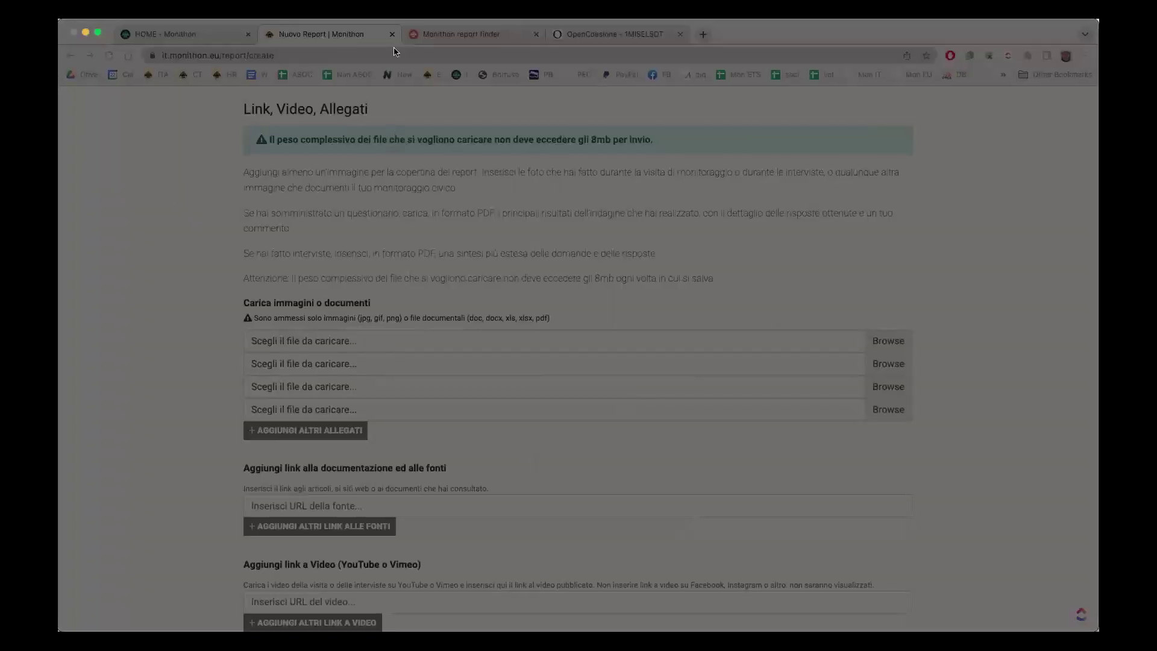
key(Escape)
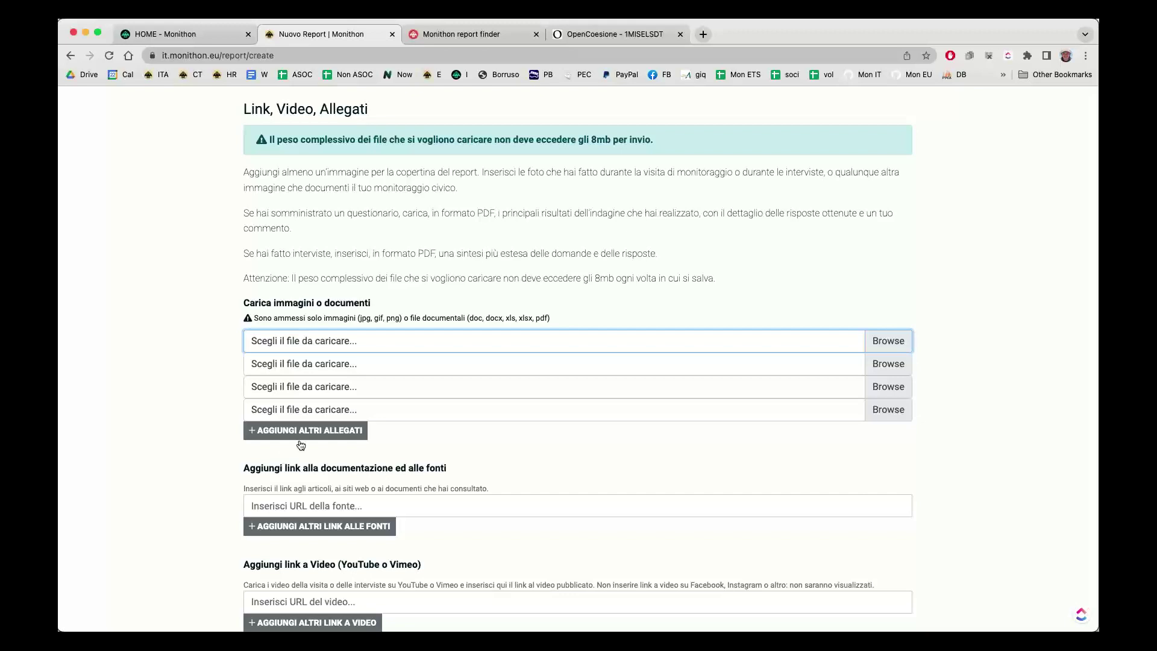
- Review the interview, attachment, source link and video link fields, and mark the report as ready for sending to the Redazione
scroll(193, 366, up, 10)
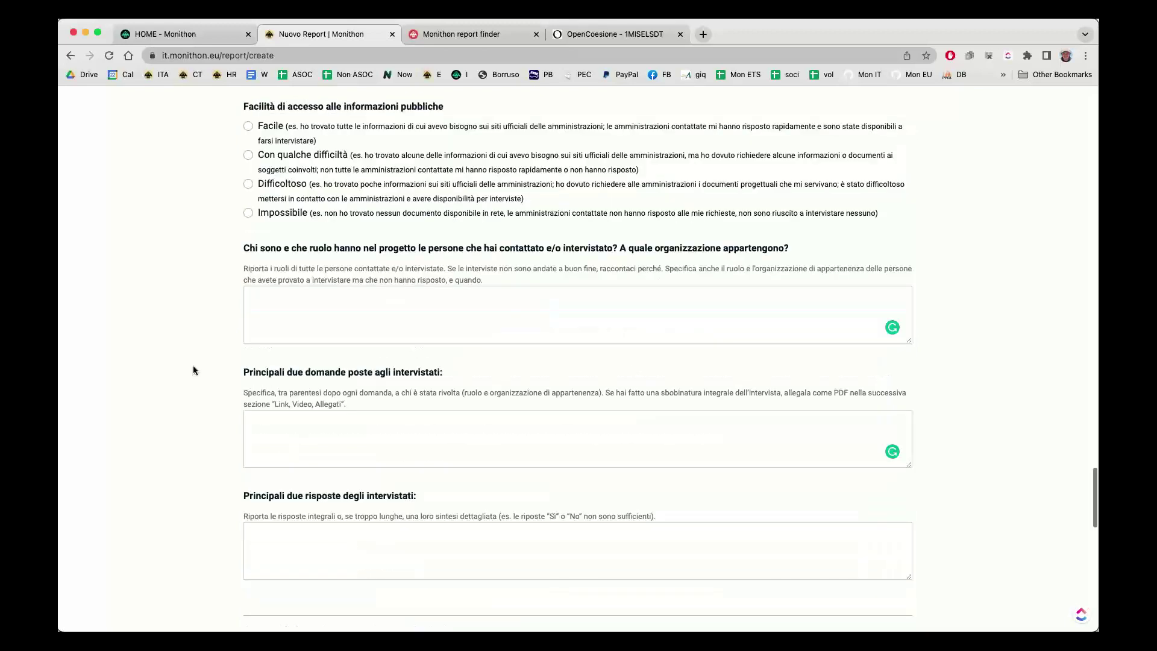
scroll(193, 370, up, 3)
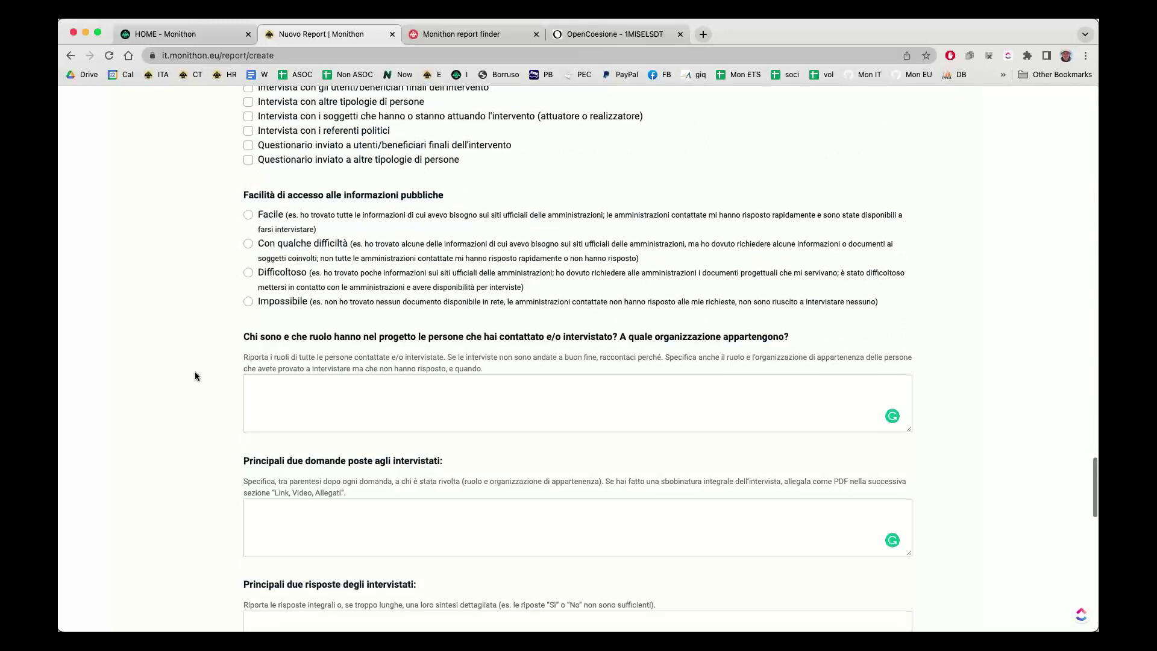
scroll(195, 374, down, 7)
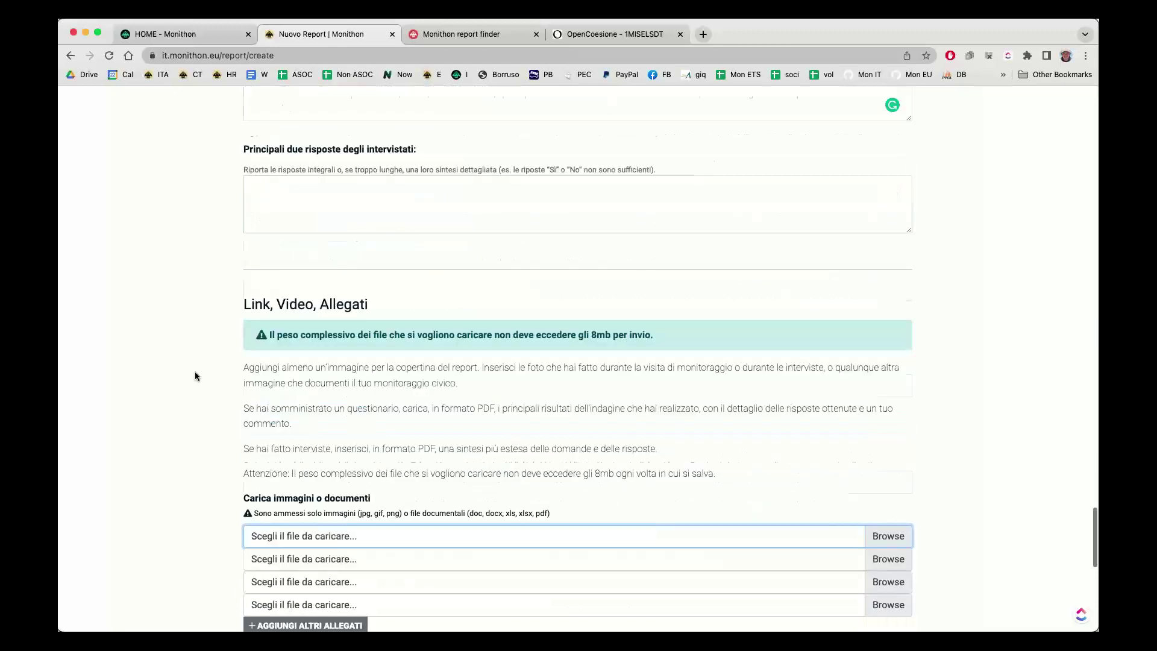
scroll(195, 376, down, 6)
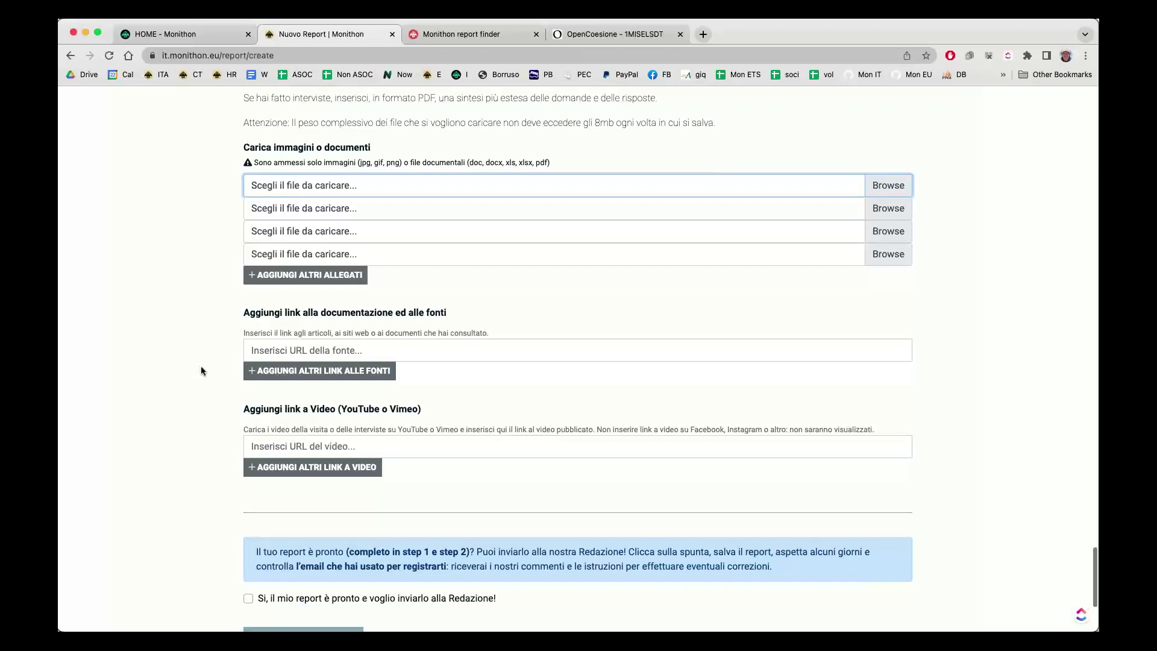
scroll(200, 367, down, 3)
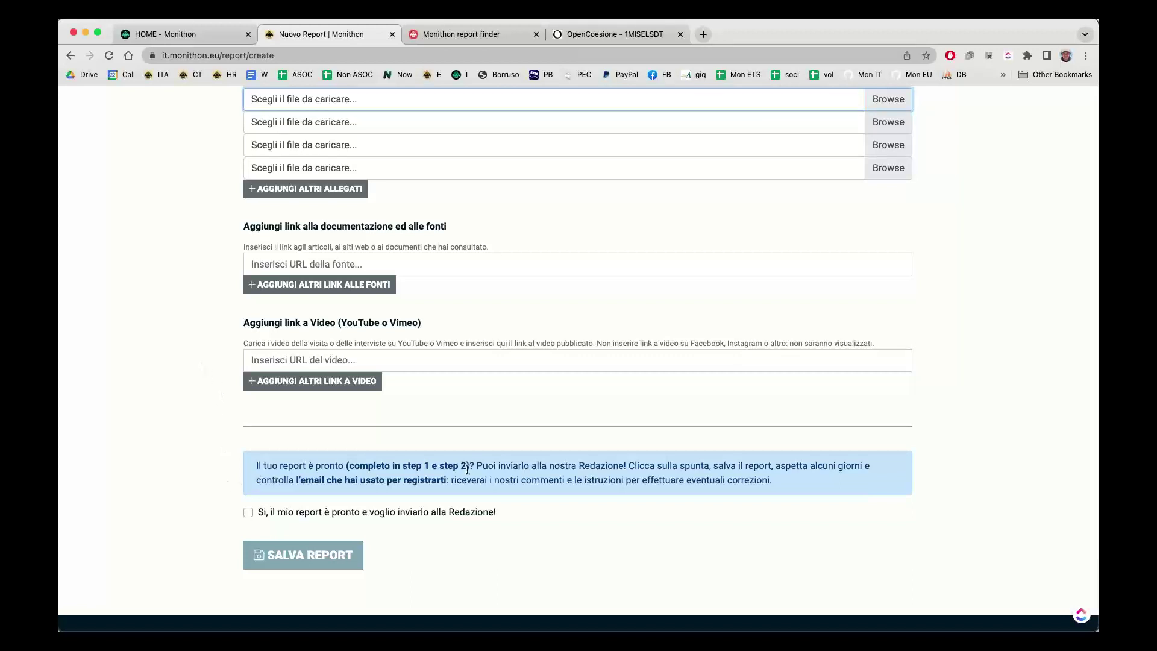
click(248, 512)
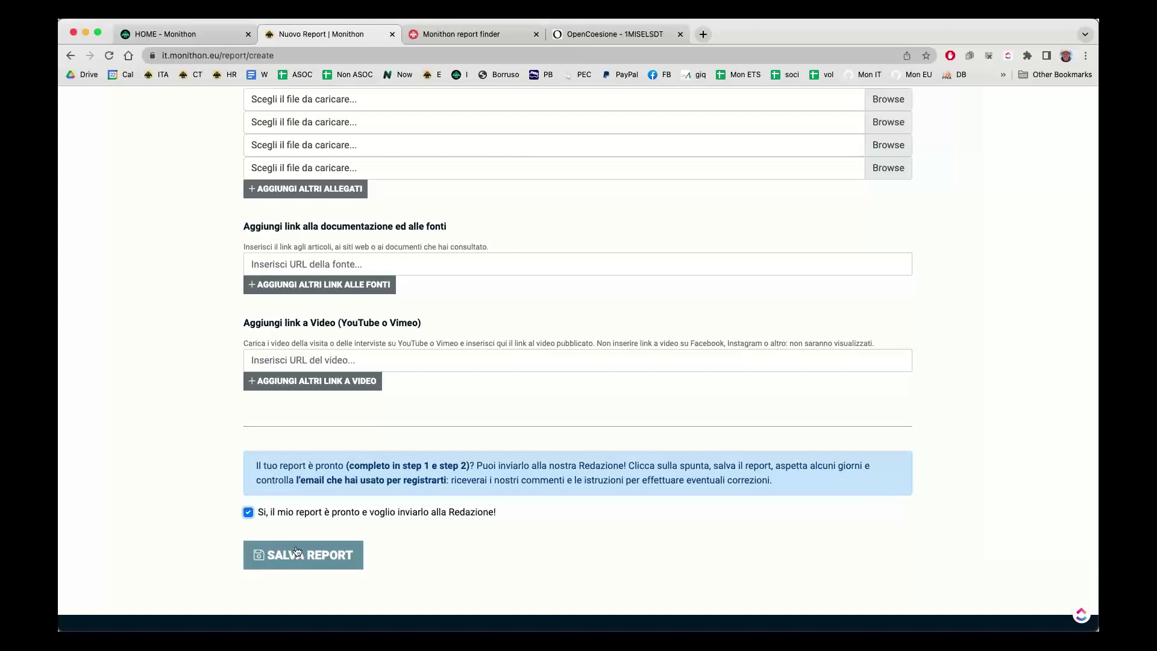
click(297, 553)
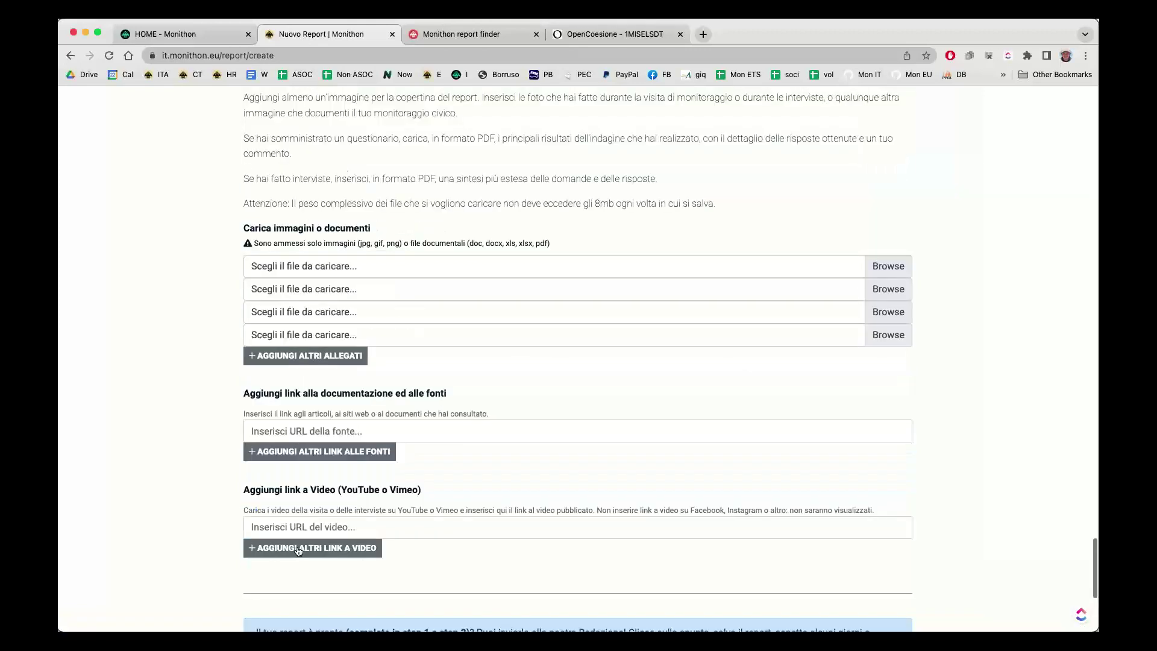
- Switch between the report's two parts and return to Step 1: Desk Analysis
scroll(297, 548, up, 20)
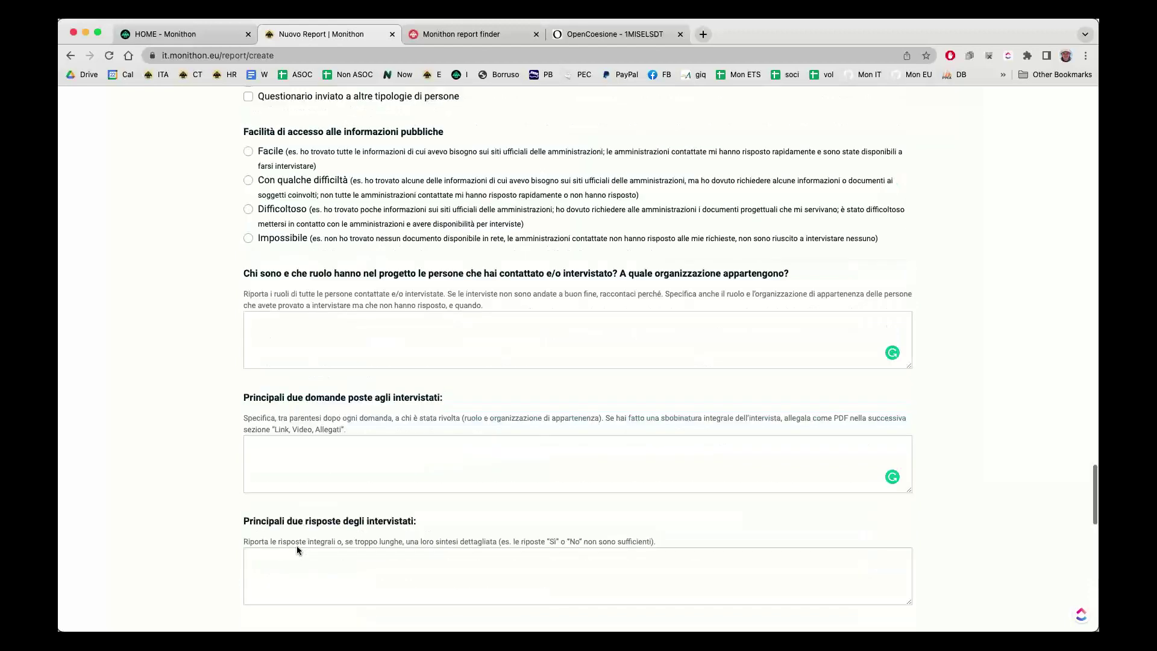
scroll(297, 546, up, 2)
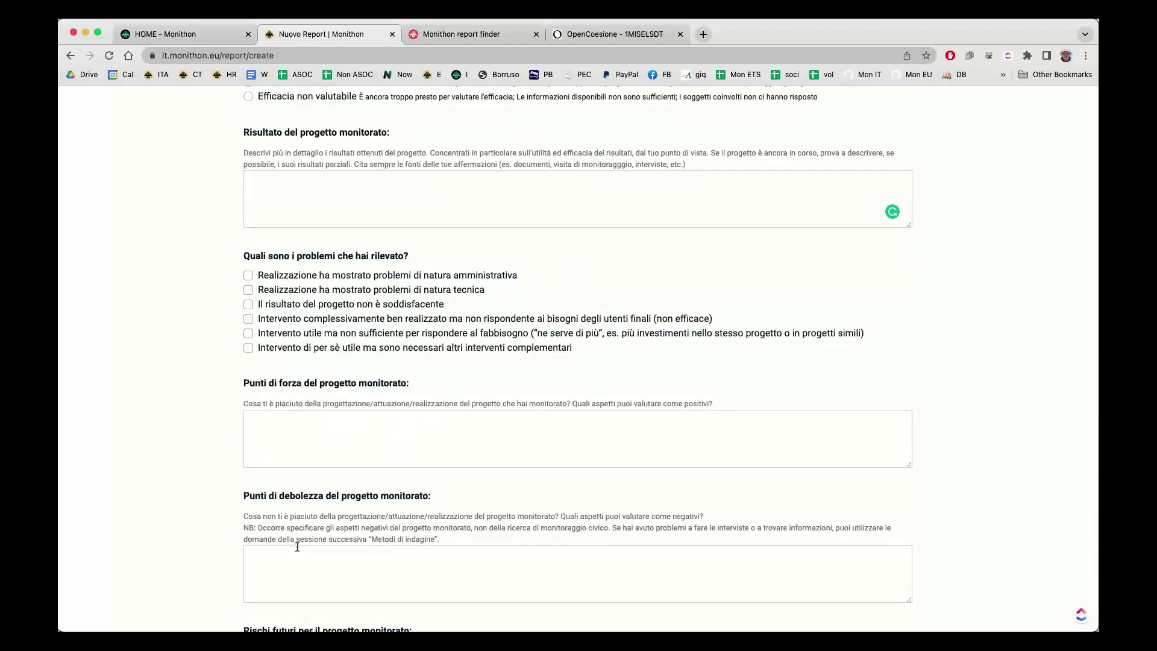
scroll(297, 546, up, 20)
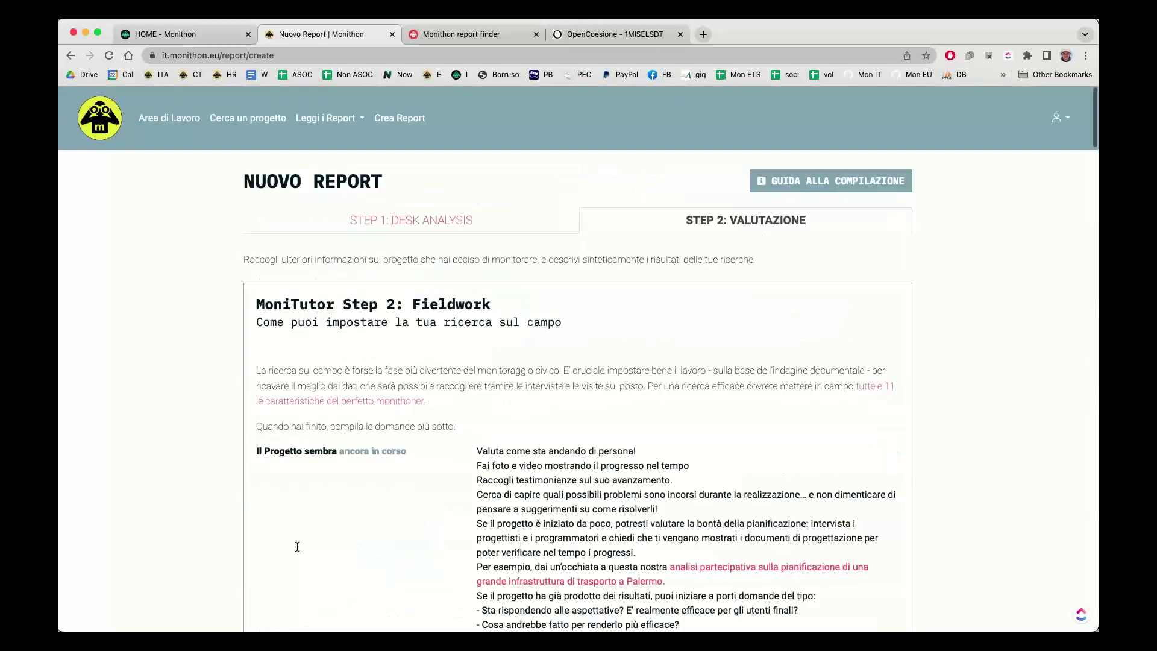
click(566, 224)
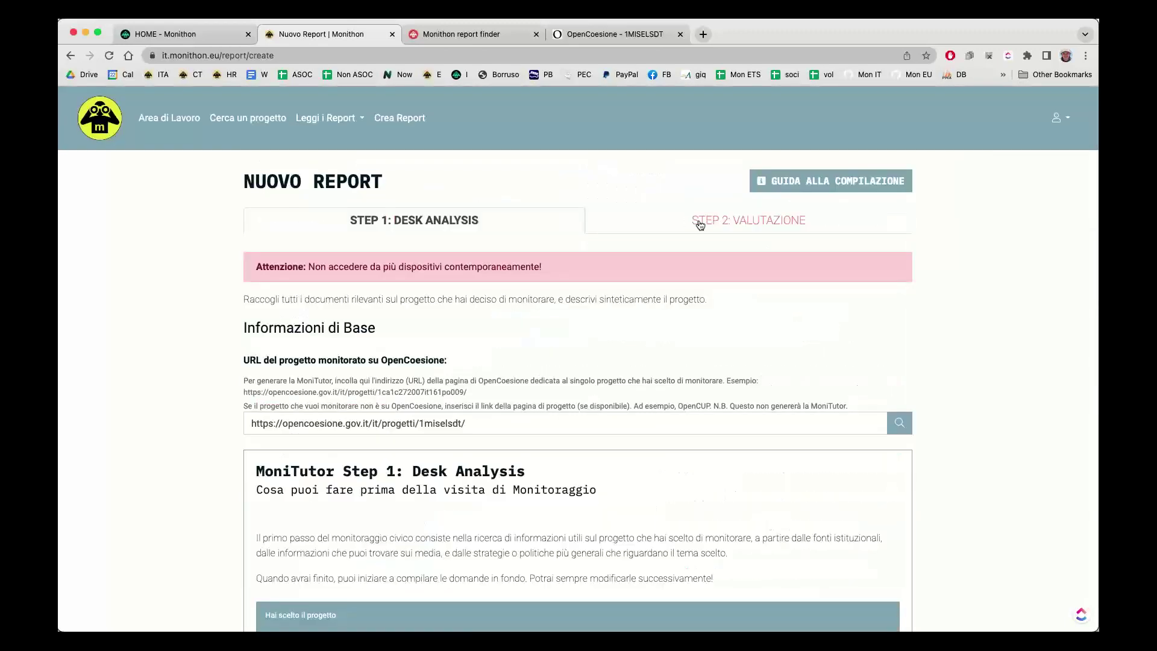
click(699, 224)
click(509, 223)
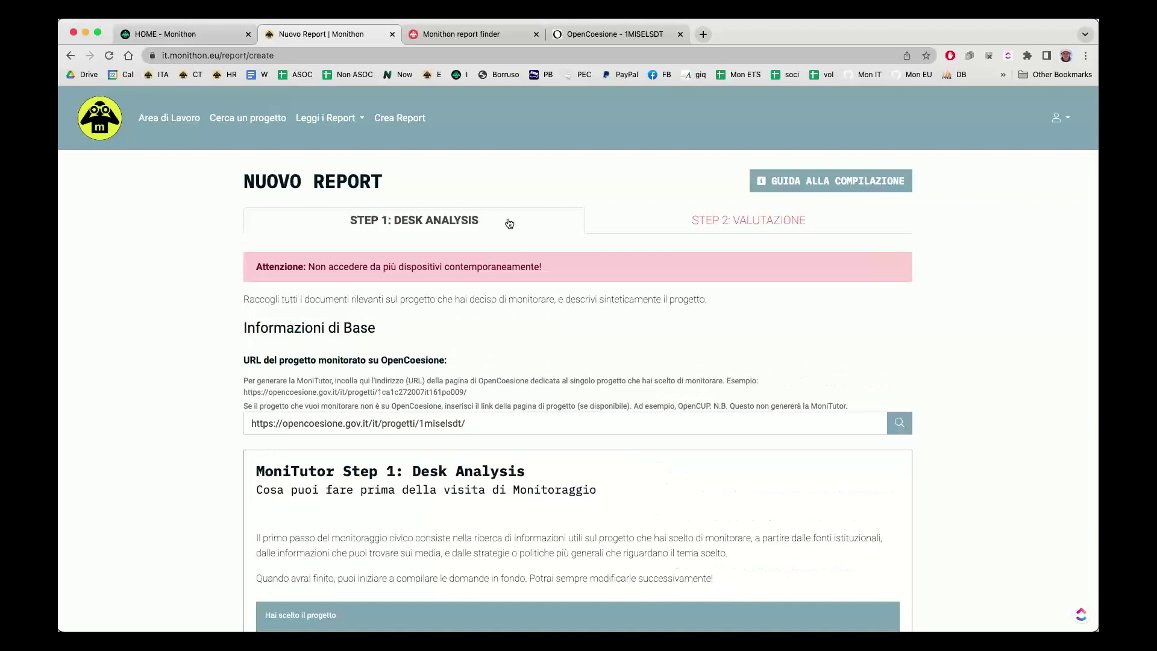